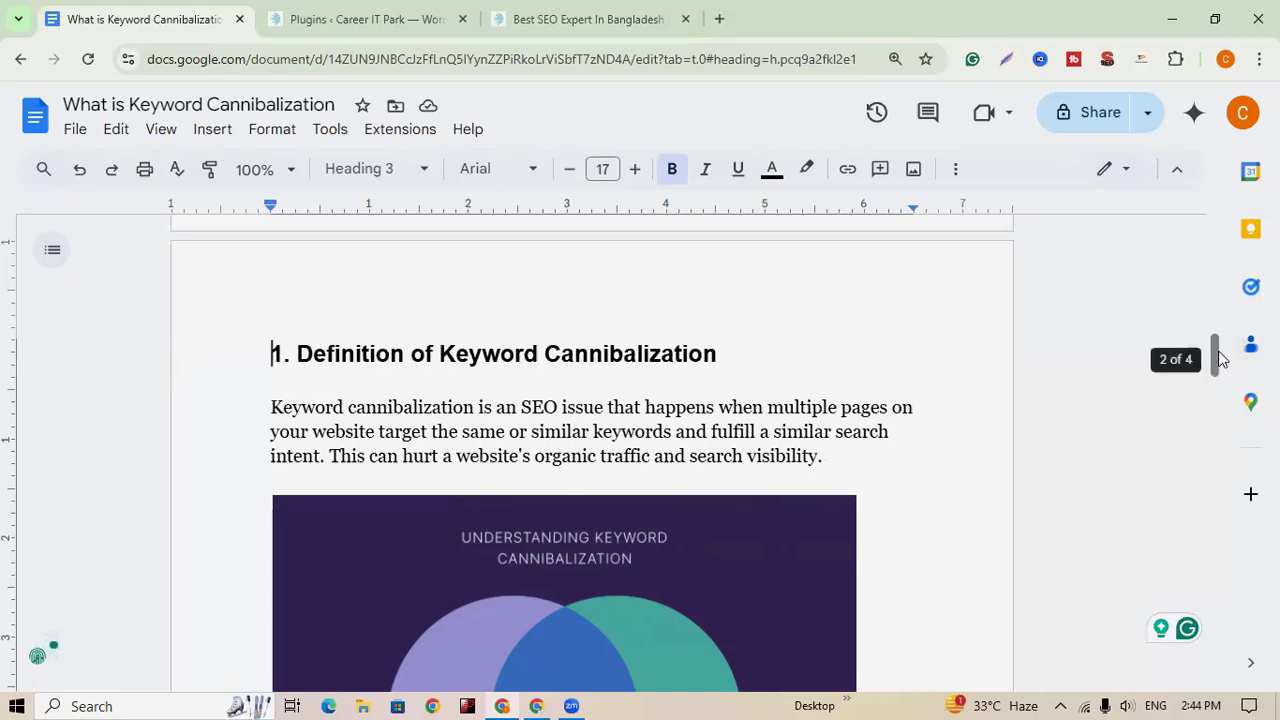
Capture a Lightshot screenshot of the Understanding Keyword Cannibalization diagram at about 749x475 pixels
{"action": "left_click_drag", "start_coordinate": [1216, 360], "coordinate": [1216, 385]}
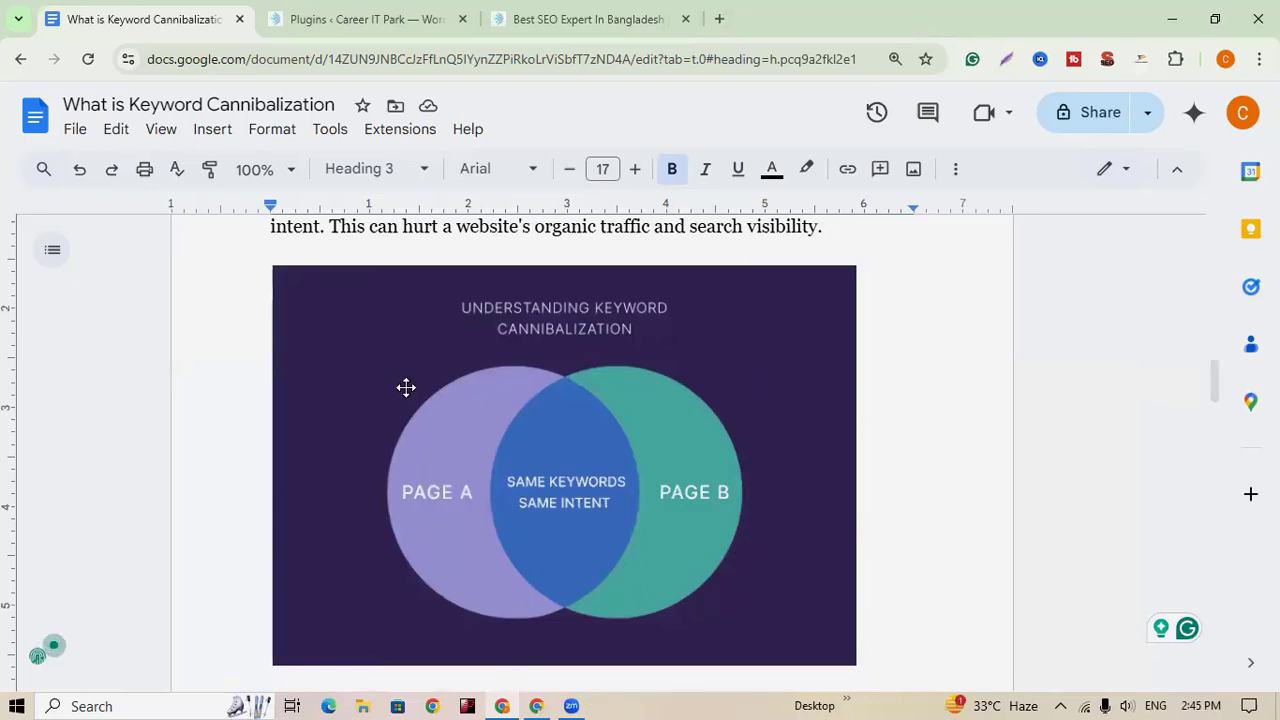
{"action": "left_click", "coordinate": [1007, 60]}
{"action": "left_click_drag", "start_coordinate": [234, 247], "coordinate": [935, 690]}
Draw red rectangles around PAGE A, PAGE B, SAME KEYWORDS and SAME INTENT on the captured diagram
{"action": "left_click", "coordinate": [953, 572]}
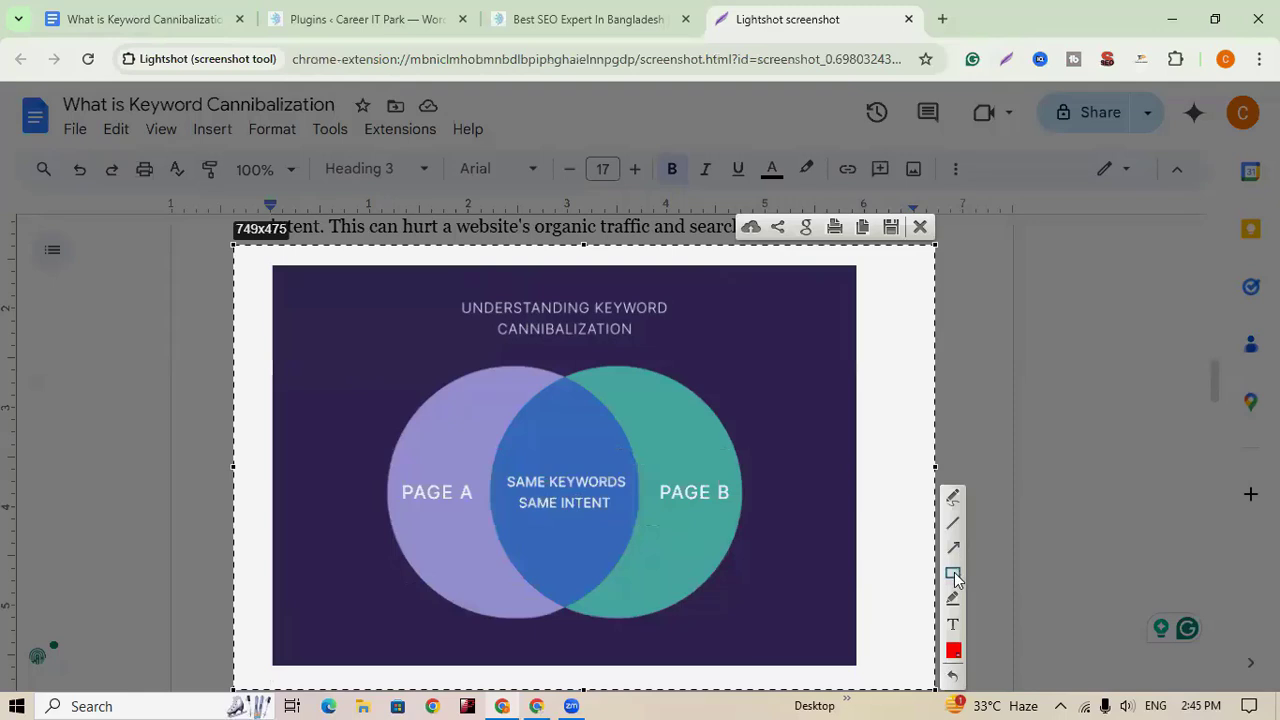
{"action": "left_click_drag", "start_coordinate": [375, 451], "coordinate": [480, 516]}
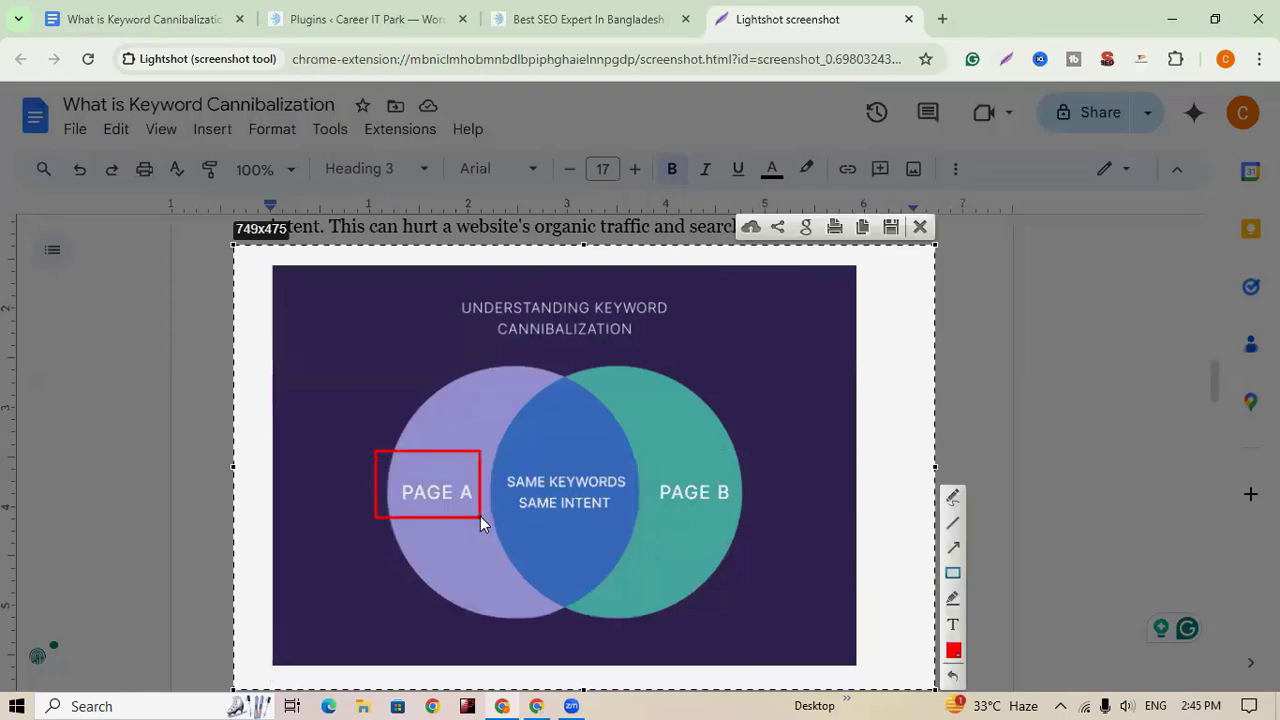
{"action": "left_click_drag", "start_coordinate": [630, 450], "coordinate": [754, 520]}
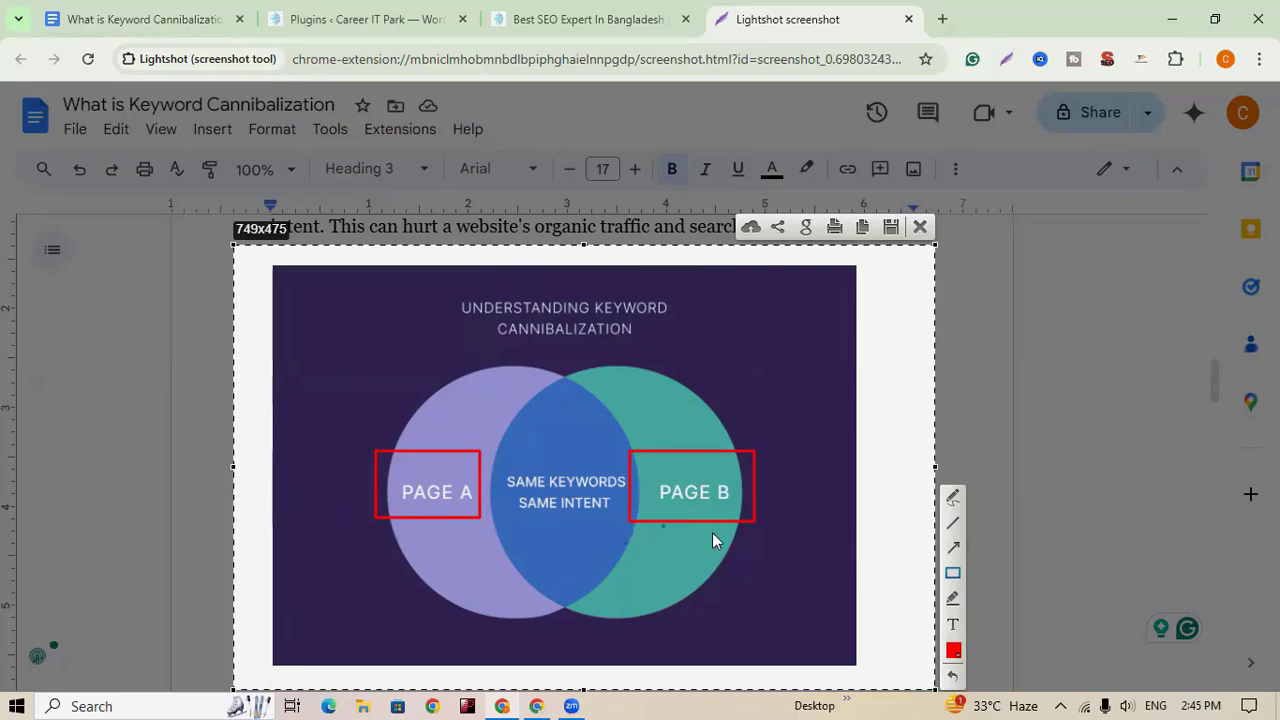
{"action": "left_click_drag", "start_coordinate": [499, 461], "coordinate": [637, 497]}
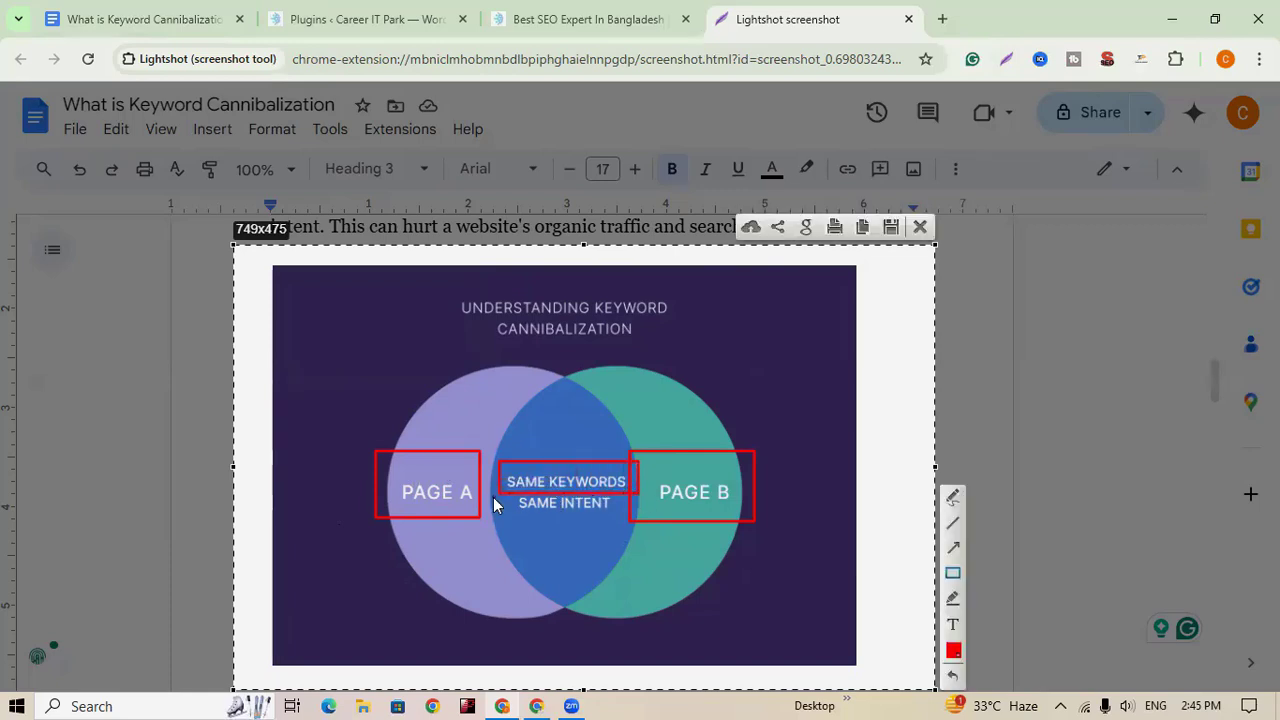
{"action": "left_click_drag", "start_coordinate": [494, 497], "coordinate": [628, 533]}
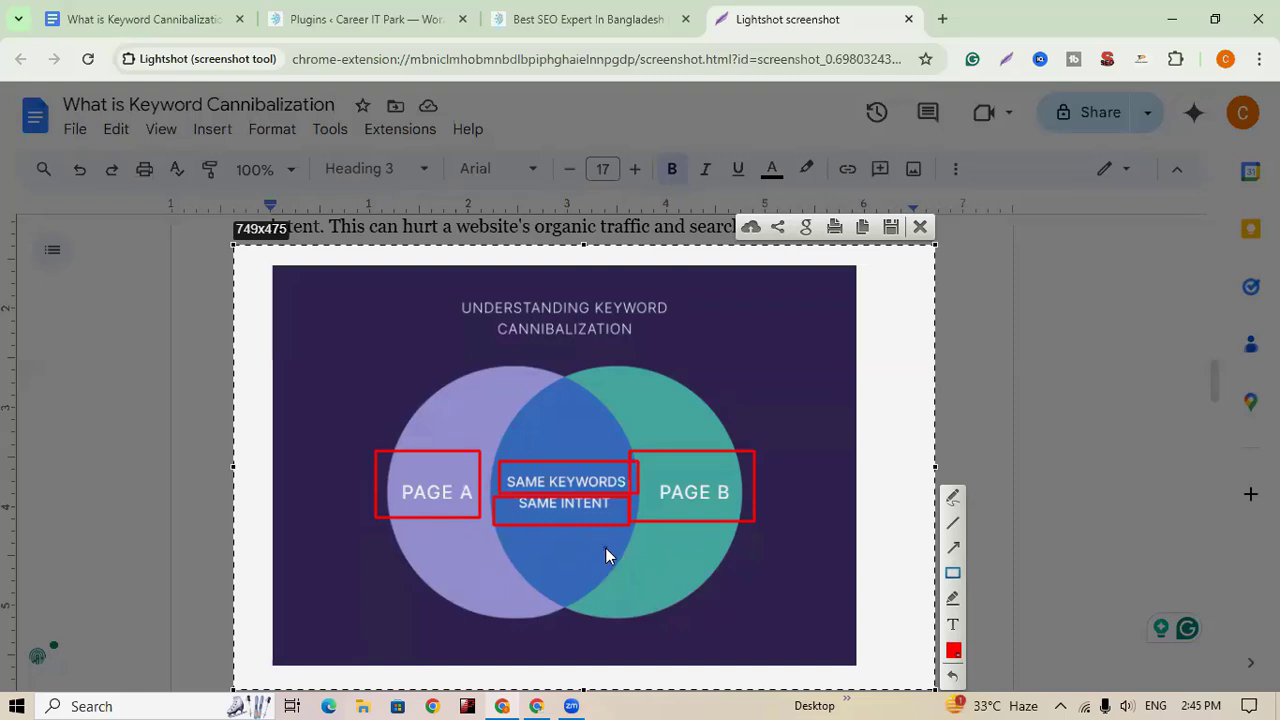
Open YouTube in a new browser tab and search for the SEO consultant's channel by full name
{"action": "left_click", "coordinate": [943, 19]}
{"action": "left_click", "coordinate": [617, 59]}
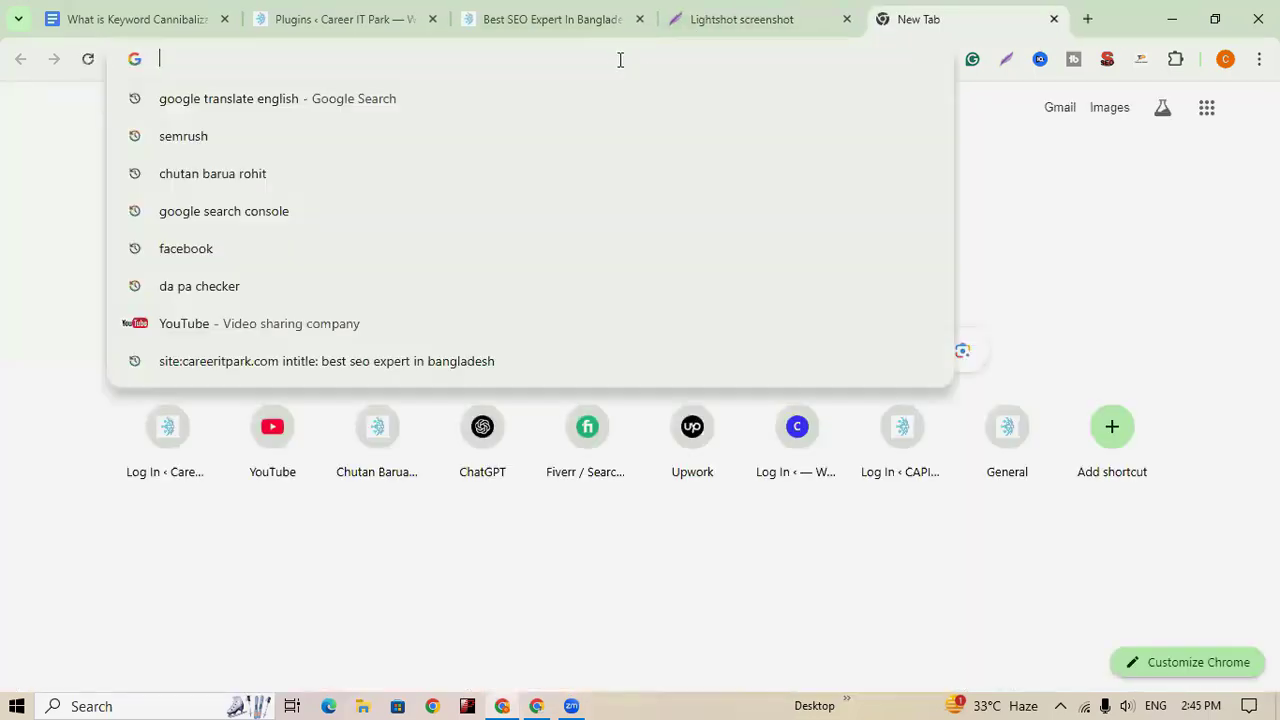
{"action": "left_click", "coordinate": [302, 437]}
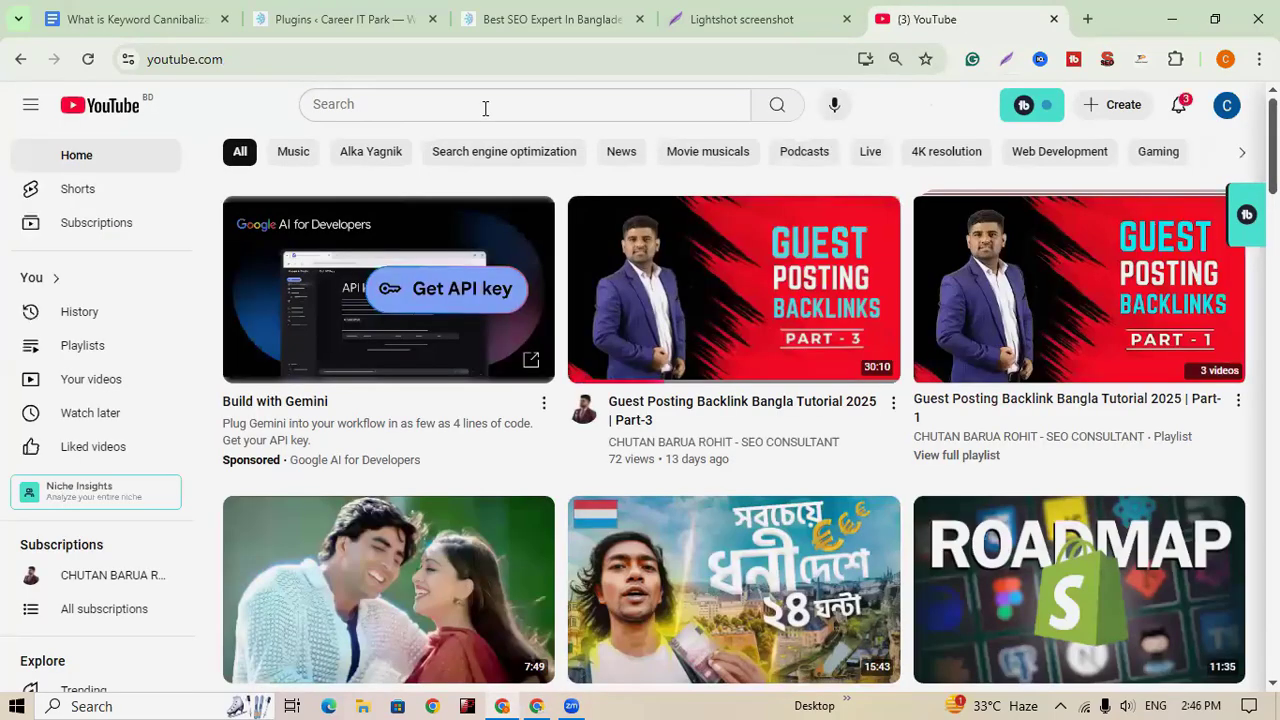
{"action": "left_click", "coordinate": [486, 106]}
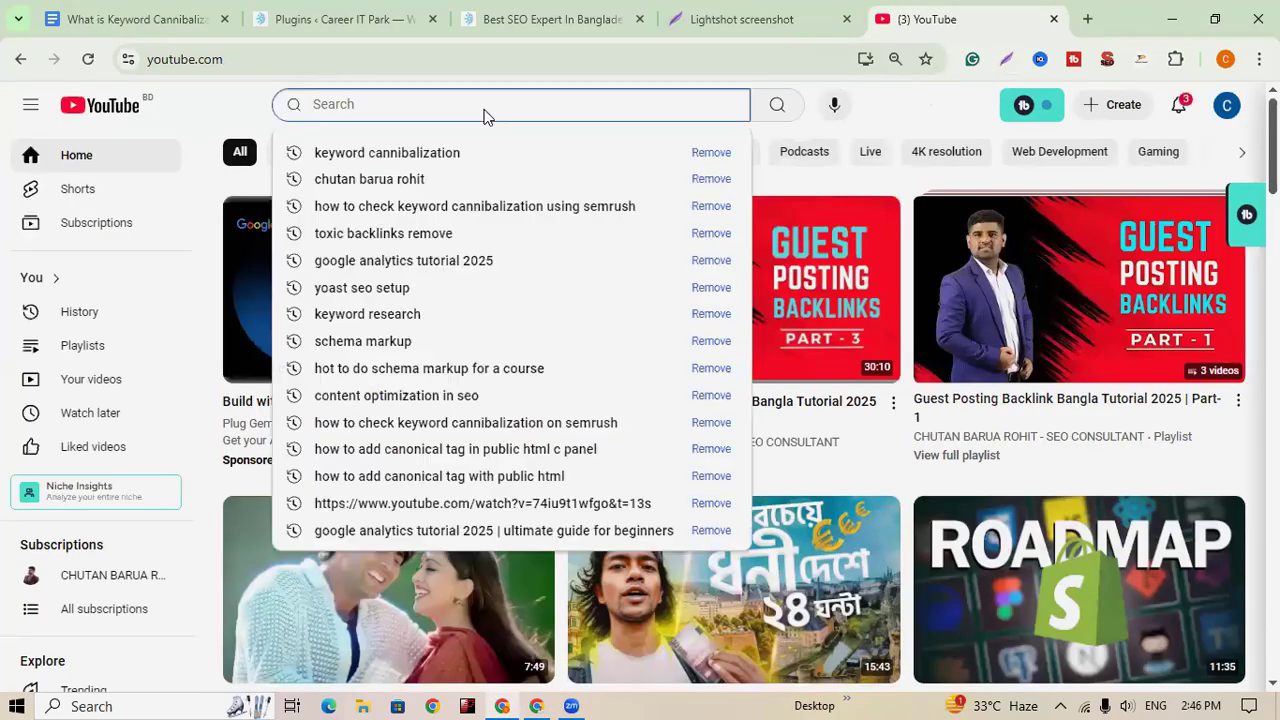
{"action": "type", "text": "chuta"}
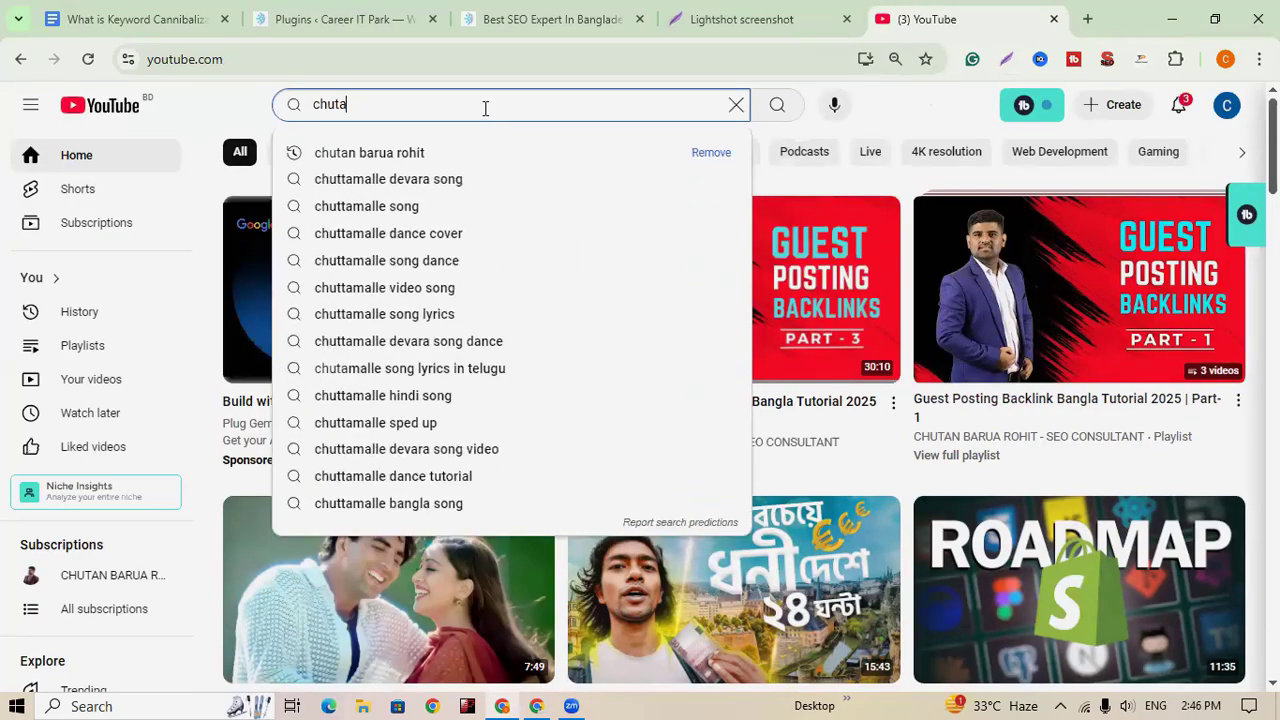
{"action": "type", "text": "n barua rohit"}
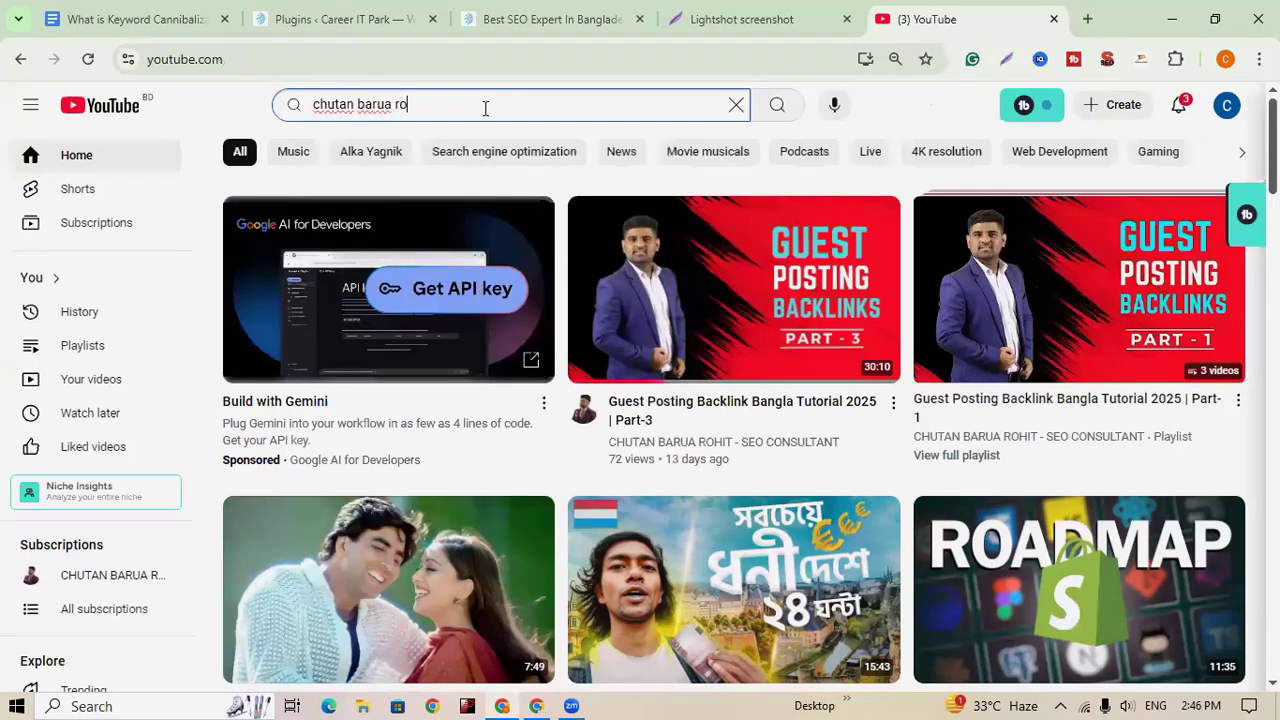
{"action": "left_click", "coordinate": [797, 107]}
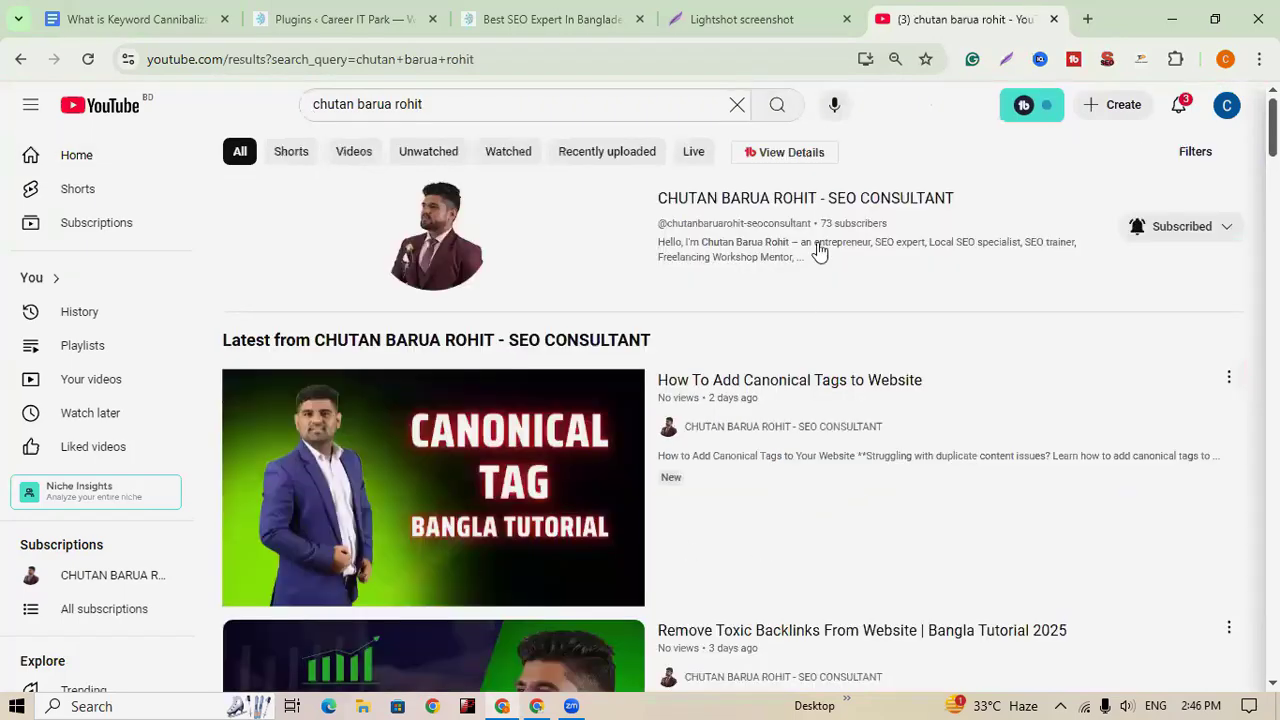
Open the SEO consultant's channel and look through its uploaded videos
{"action": "left_click", "coordinate": [733, 203]}
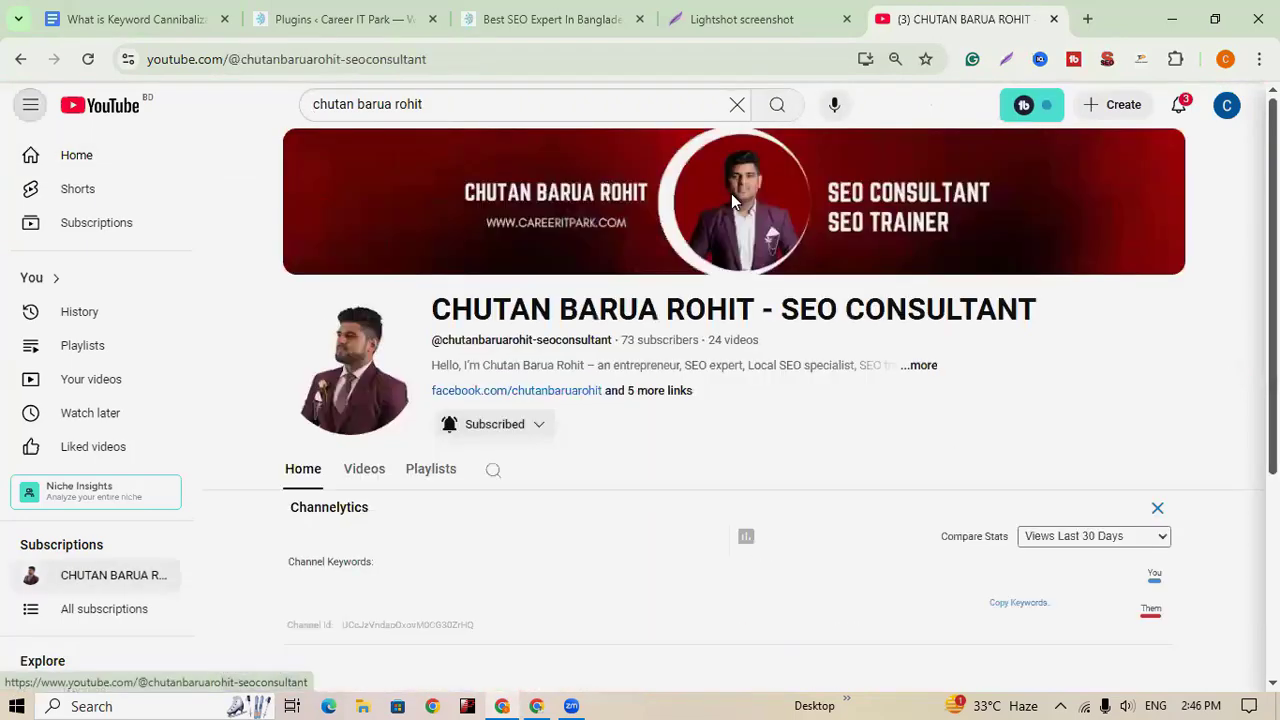
{"action": "left_click", "coordinate": [368, 474]}
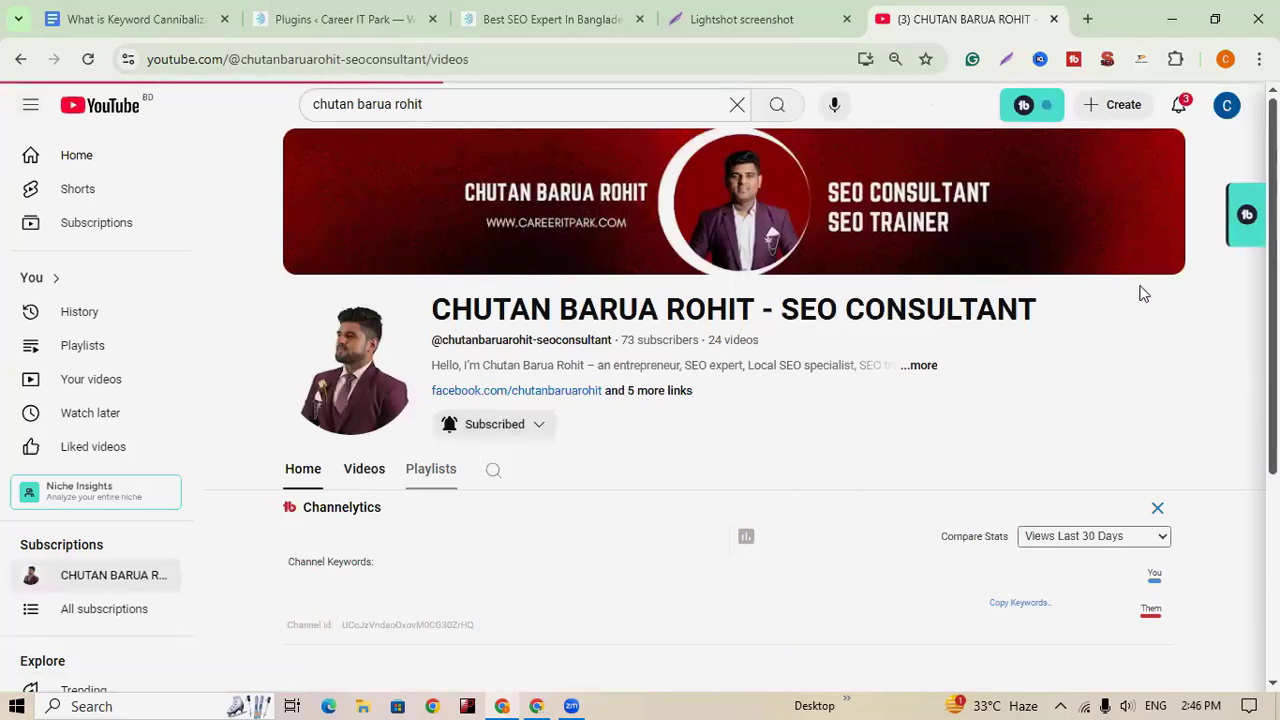
{"action": "scroll", "coordinate": [1074, 406], "scroll_direction": "down", "scroll_amount": 3}
{"action": "scroll", "coordinate": [725, 522], "scroll_direction": "up", "scroll_amount": 3}
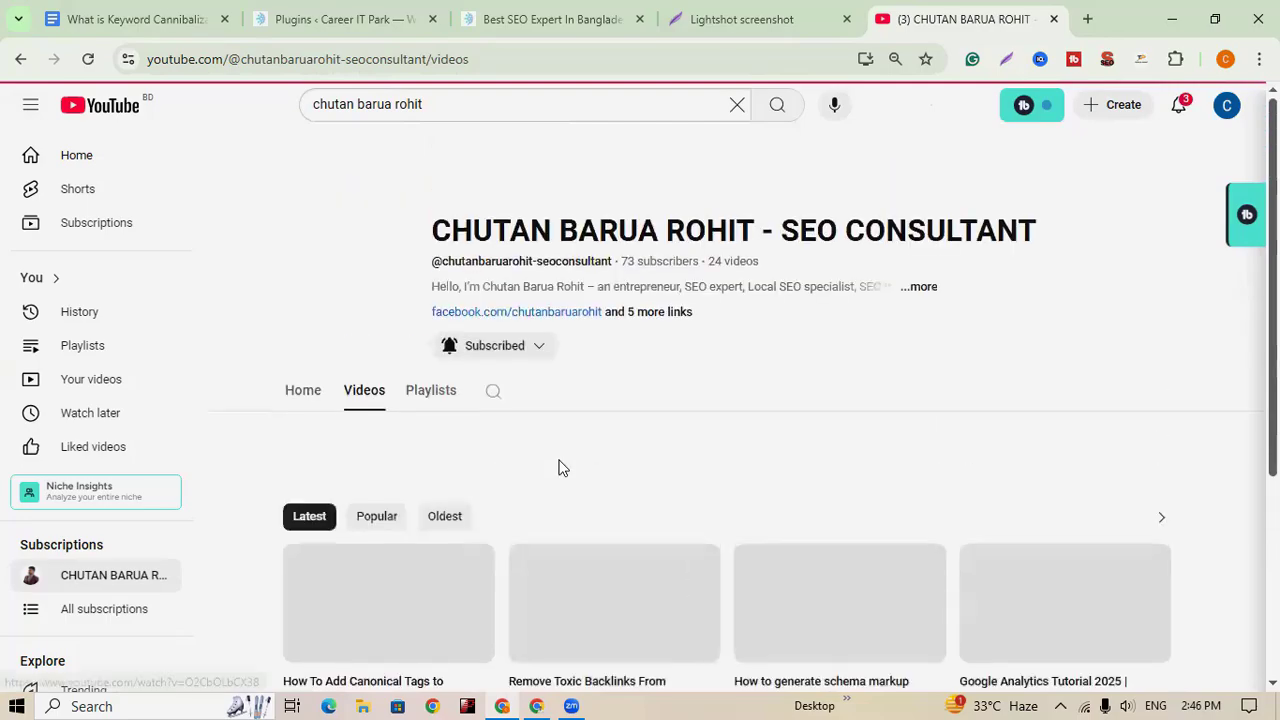
{"action": "scroll", "coordinate": [1128, 537], "scroll_direction": "down", "scroll_amount": 3}
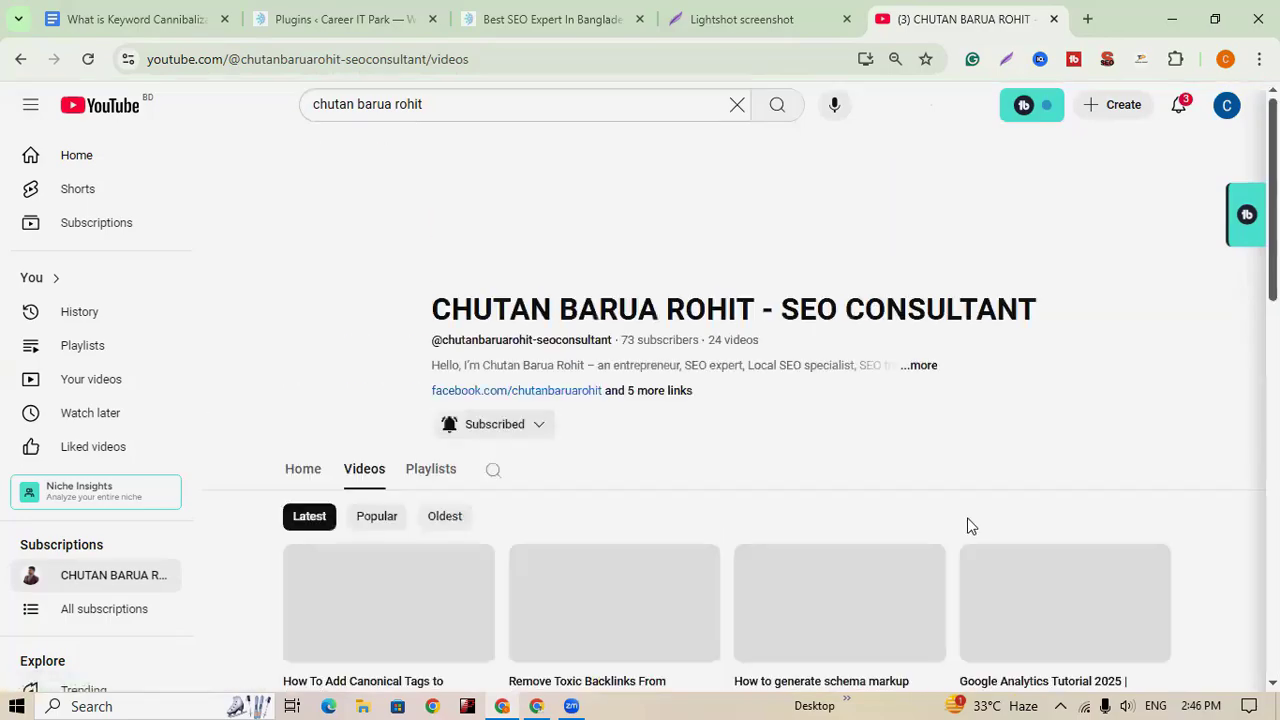
{"action": "scroll", "coordinate": [971, 516], "scroll_direction": "down", "scroll_amount": 3}
{"action": "scroll", "coordinate": [1026, 524], "scroll_direction": "down", "scroll_amount": 5}
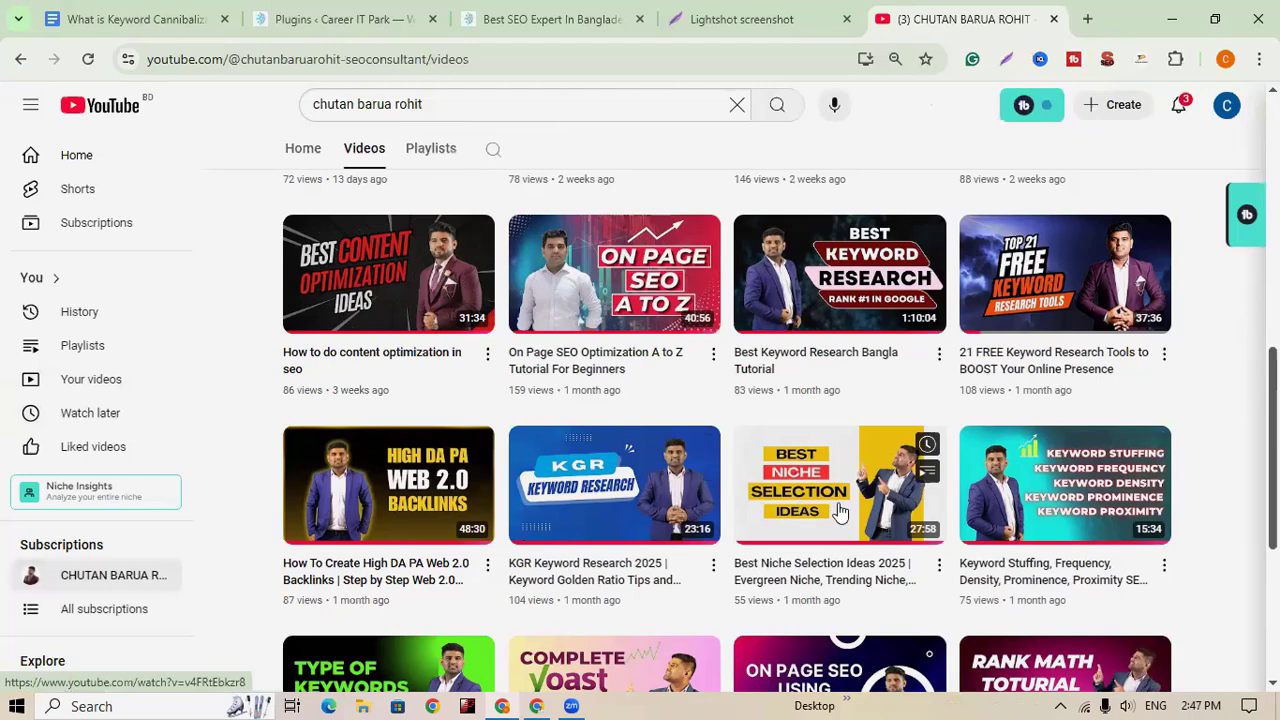
{"action": "scroll", "coordinate": [779, 470], "scroll_direction": "down", "scroll_amount": 2}
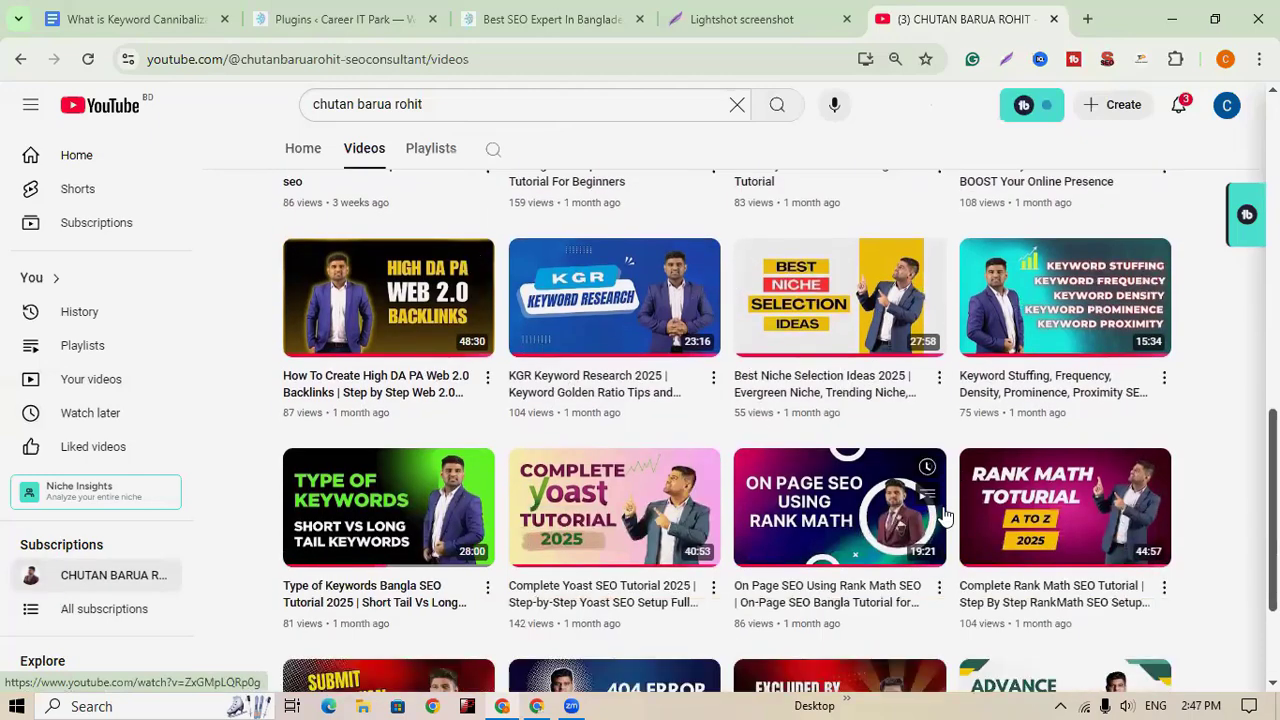
{"action": "scroll", "coordinate": [745, 540], "scroll_direction": "down", "scroll_amount": 1}
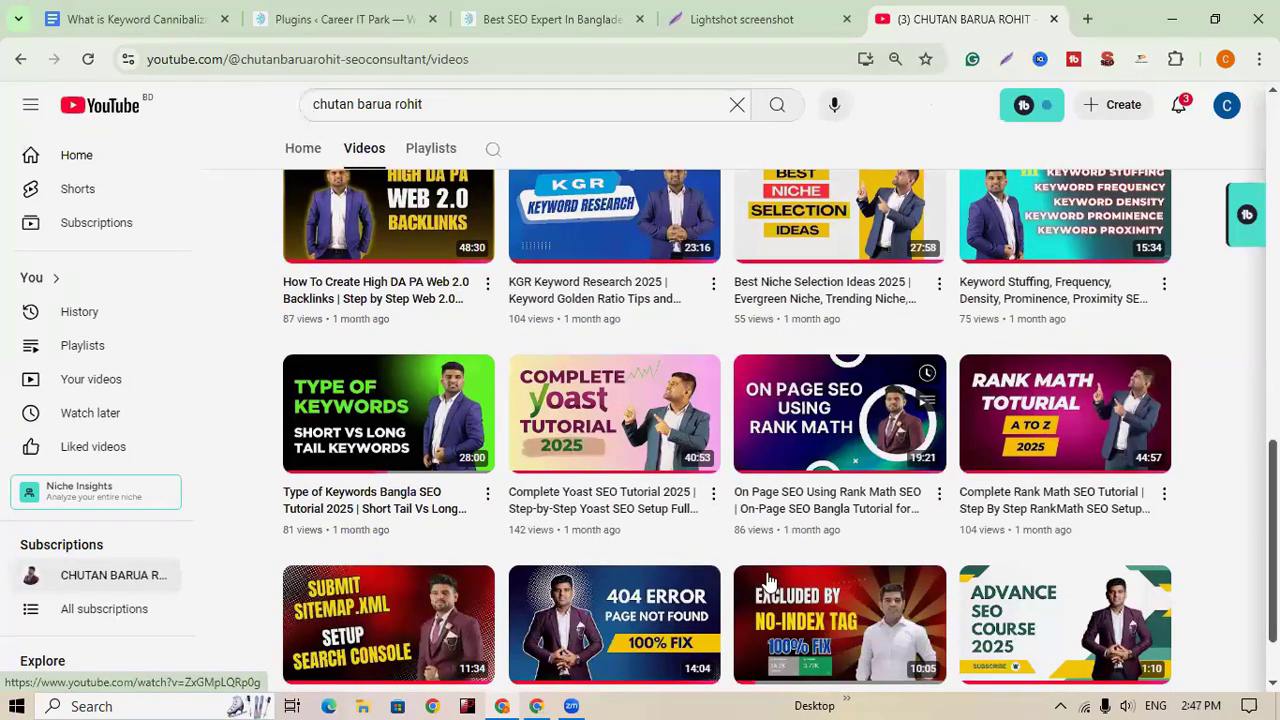
{"action": "scroll", "coordinate": [840, 620], "scroll_direction": "up", "scroll_amount": 2}
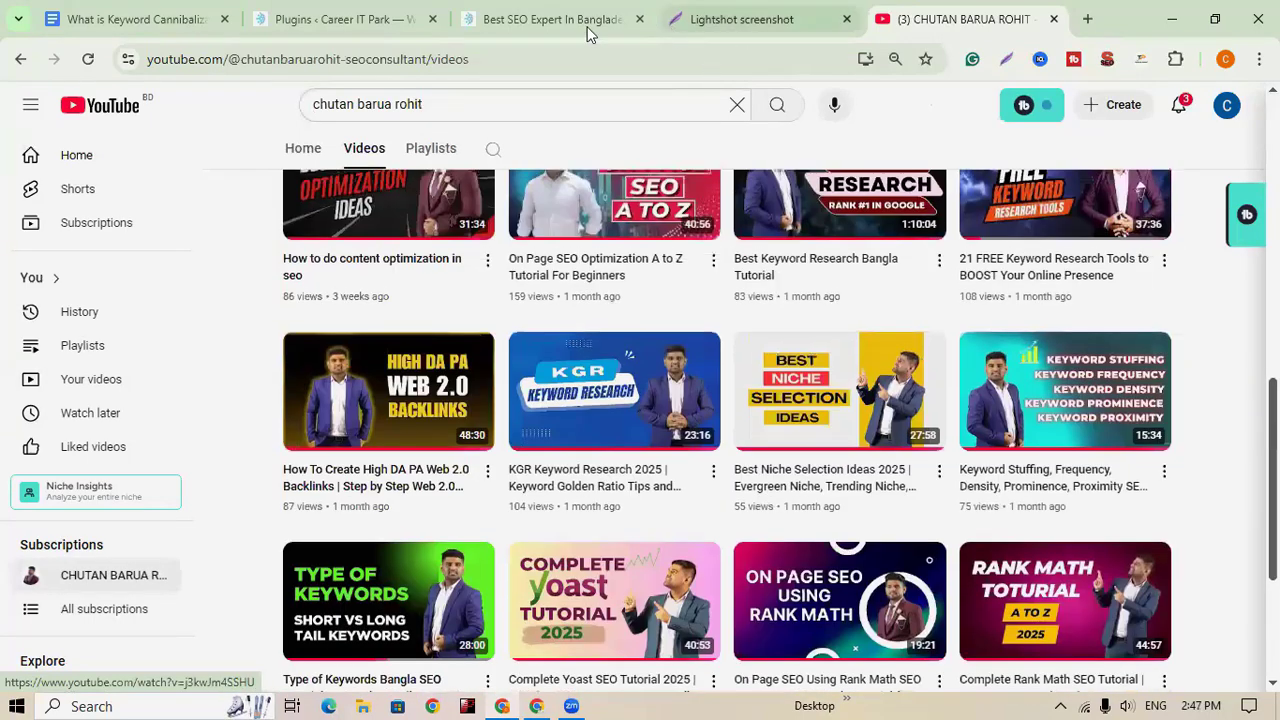
Return to the What is Keyword Cannibalization document and review it from the diagram to section 2, Causes of Keyword Cannibalization
{"action": "left_click", "coordinate": [131, 22]}
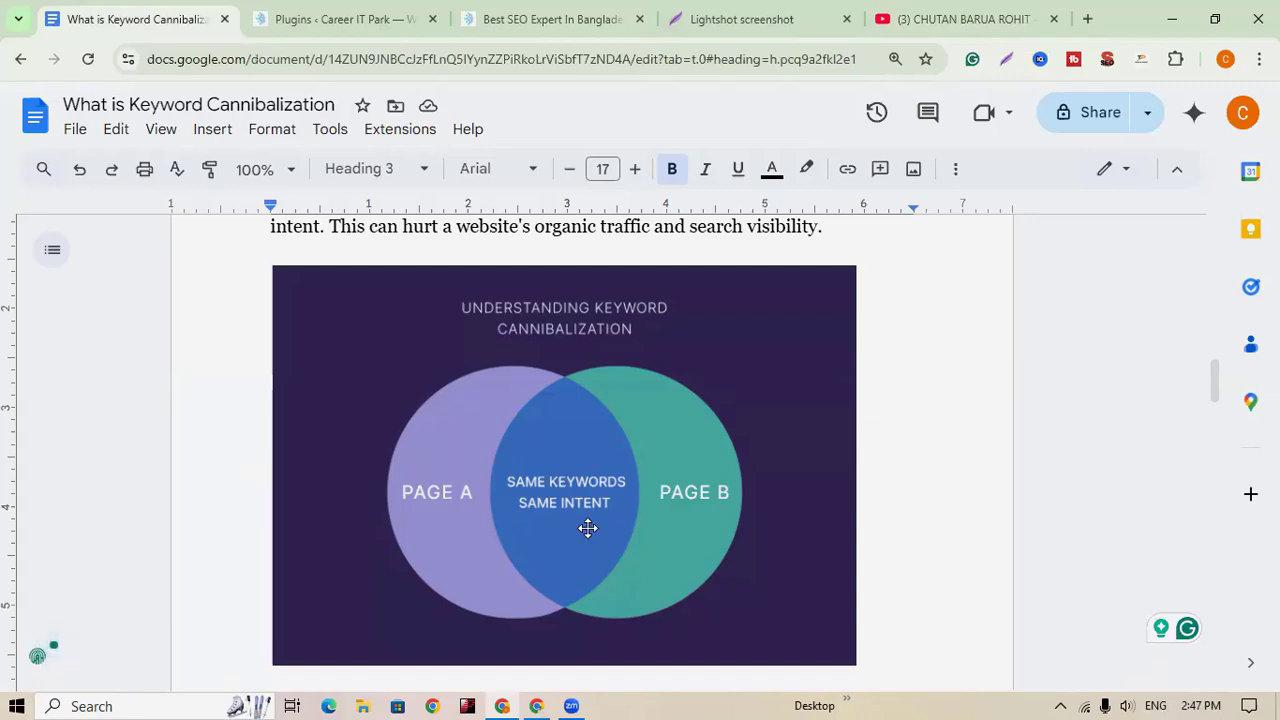
{"action": "scroll", "coordinate": [743, 564], "scroll_direction": "down", "scroll_amount": 2}
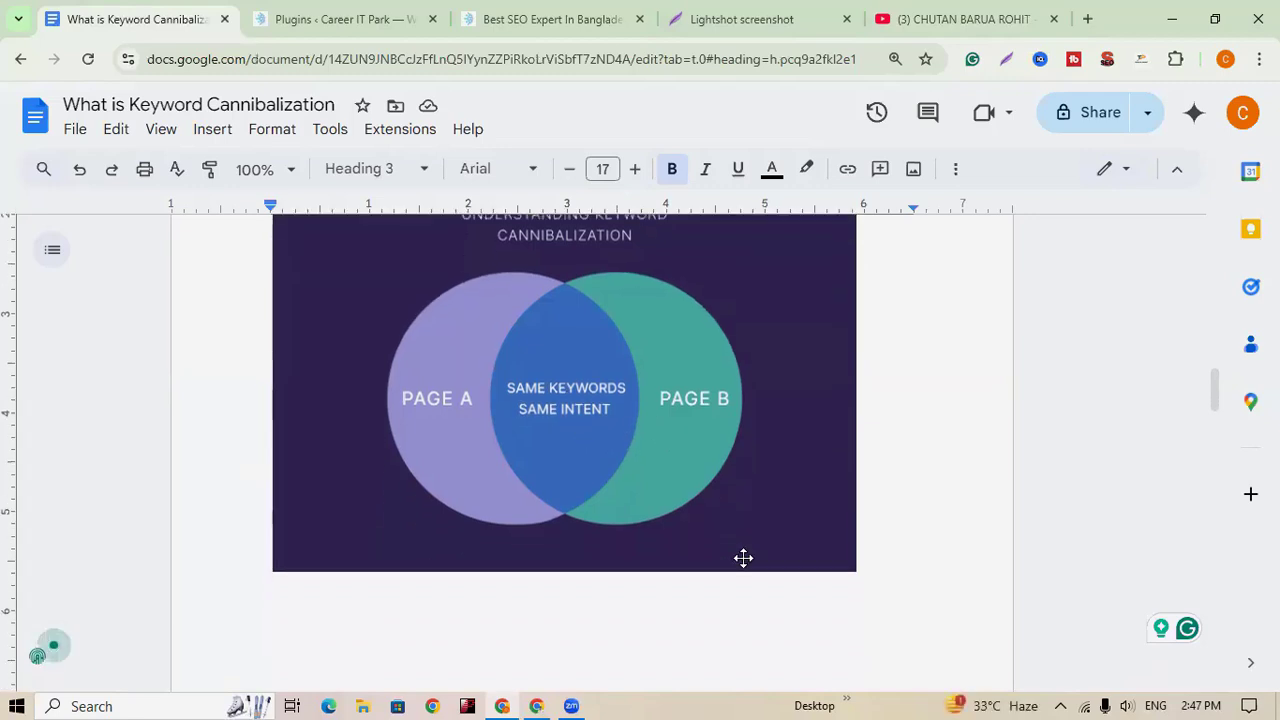
{"action": "scroll", "coordinate": [743, 557], "scroll_direction": "down", "scroll_amount": 10}
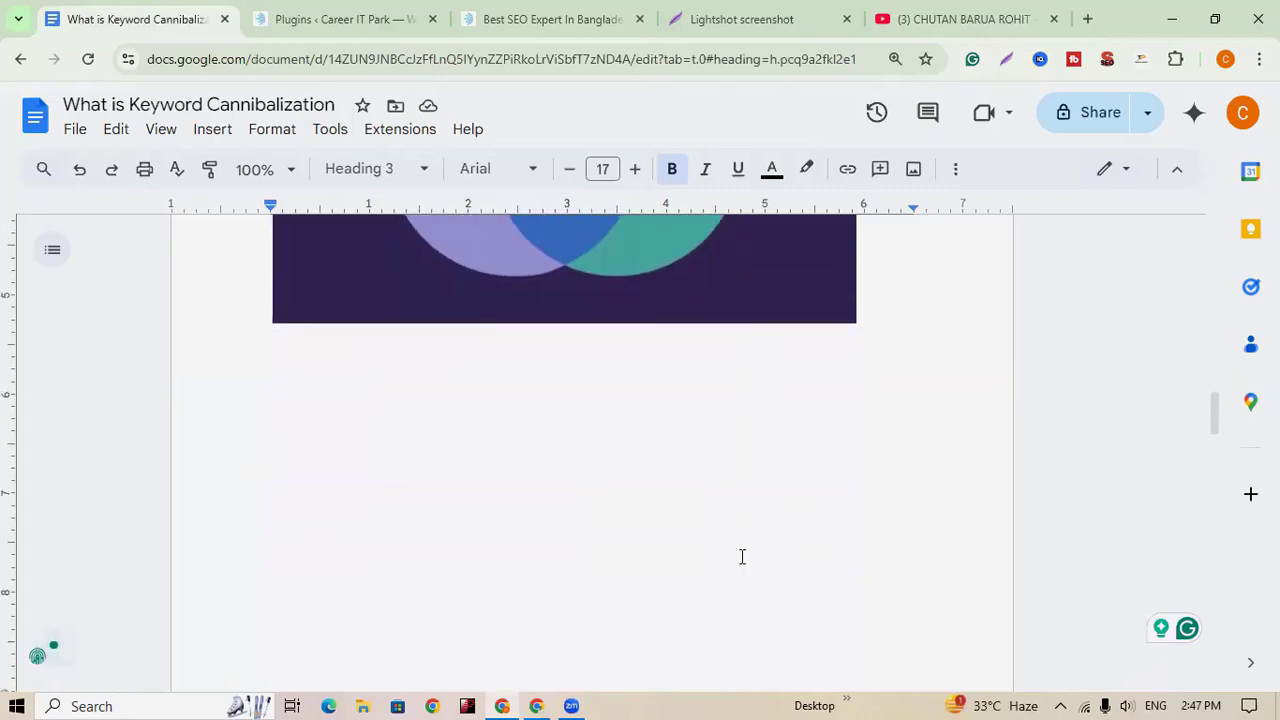
{"action": "scroll", "coordinate": [742, 557], "scroll_direction": "up", "scroll_amount": 5}
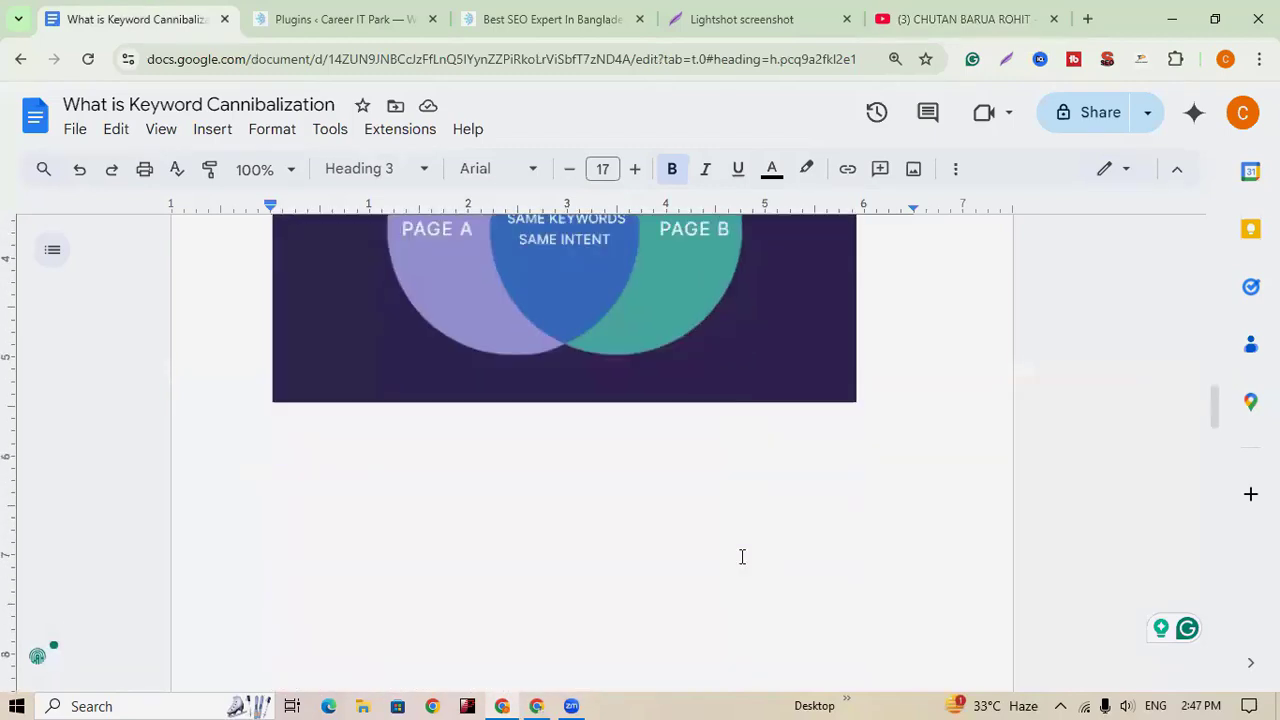
{"action": "scroll", "coordinate": [742, 557], "scroll_direction": "up", "scroll_amount": 4}
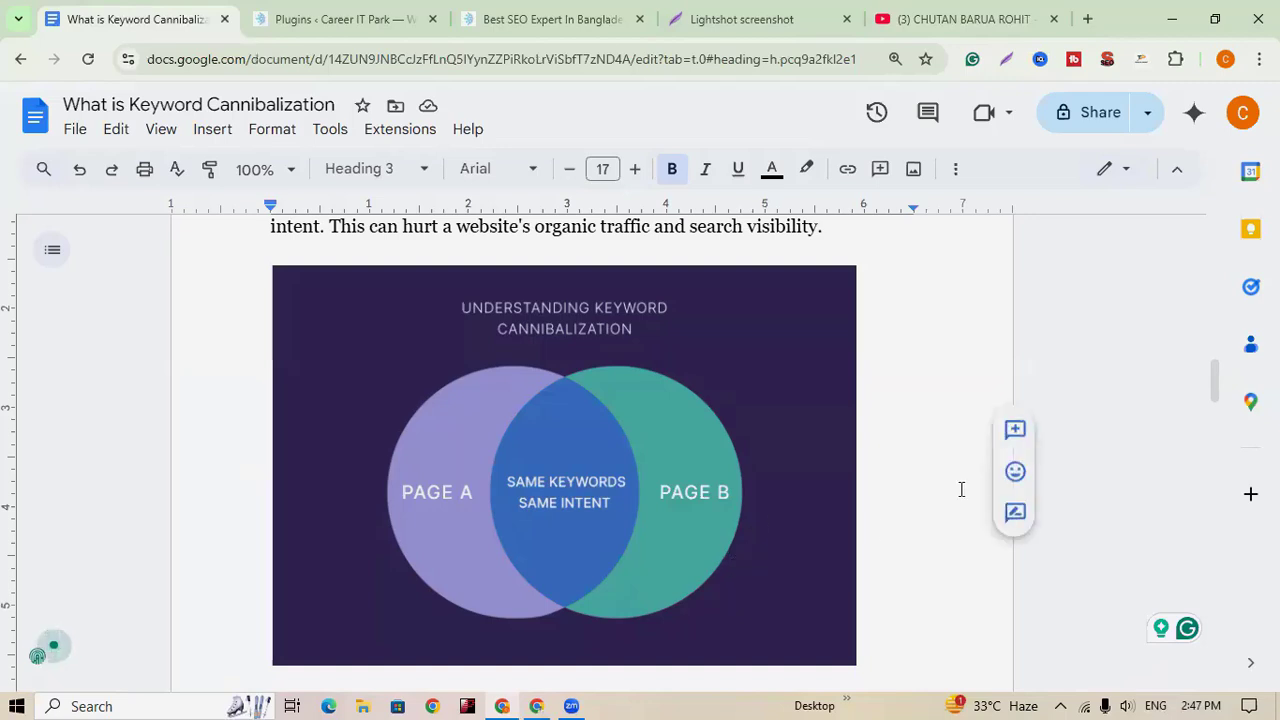
{"action": "scroll", "coordinate": [871, 531], "scroll_direction": "down", "scroll_amount": 5}
{"action": "scroll", "coordinate": [871, 531], "scroll_direction": "down", "scroll_amount": 3}
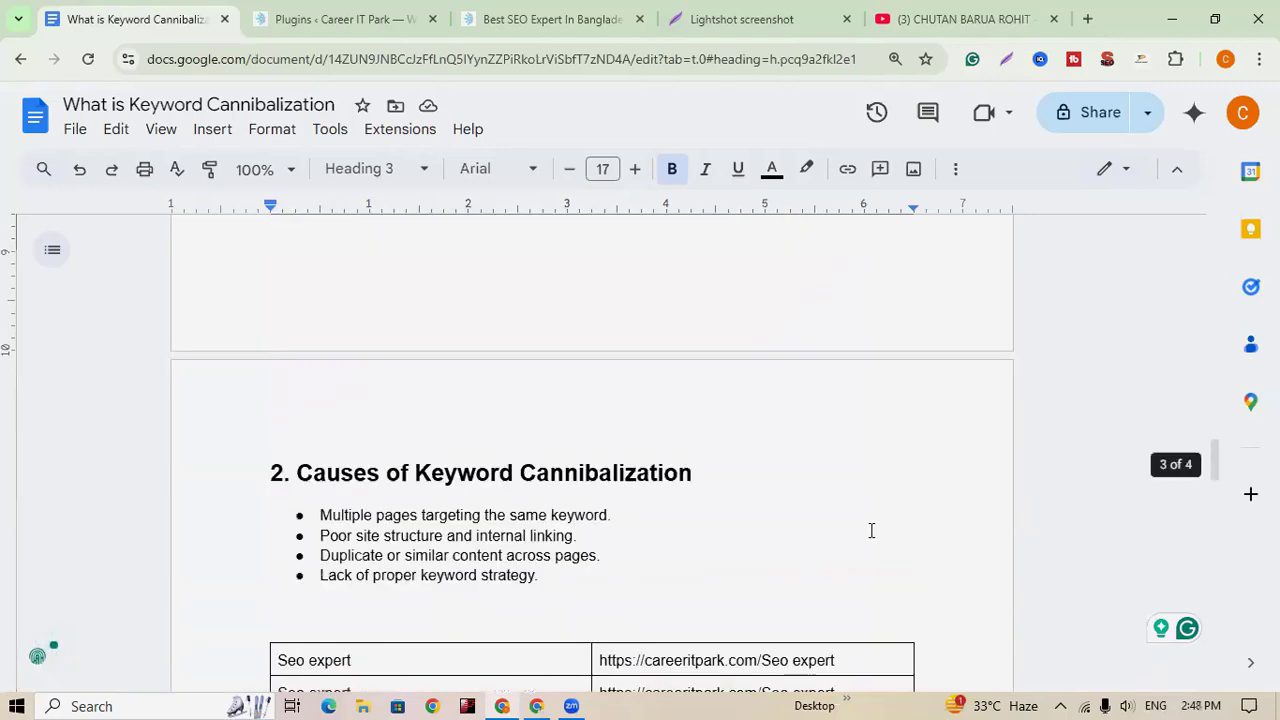
{"action": "scroll", "coordinate": [513, 502], "scroll_direction": "down", "scroll_amount": 1}
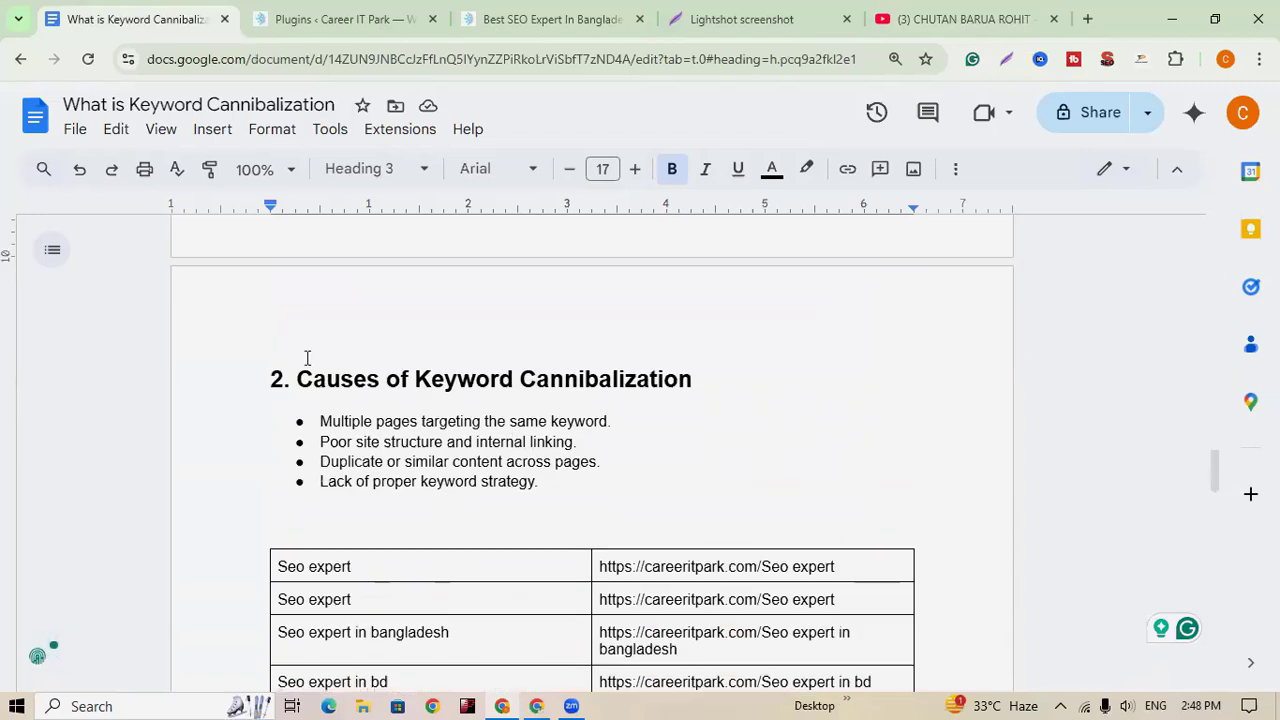
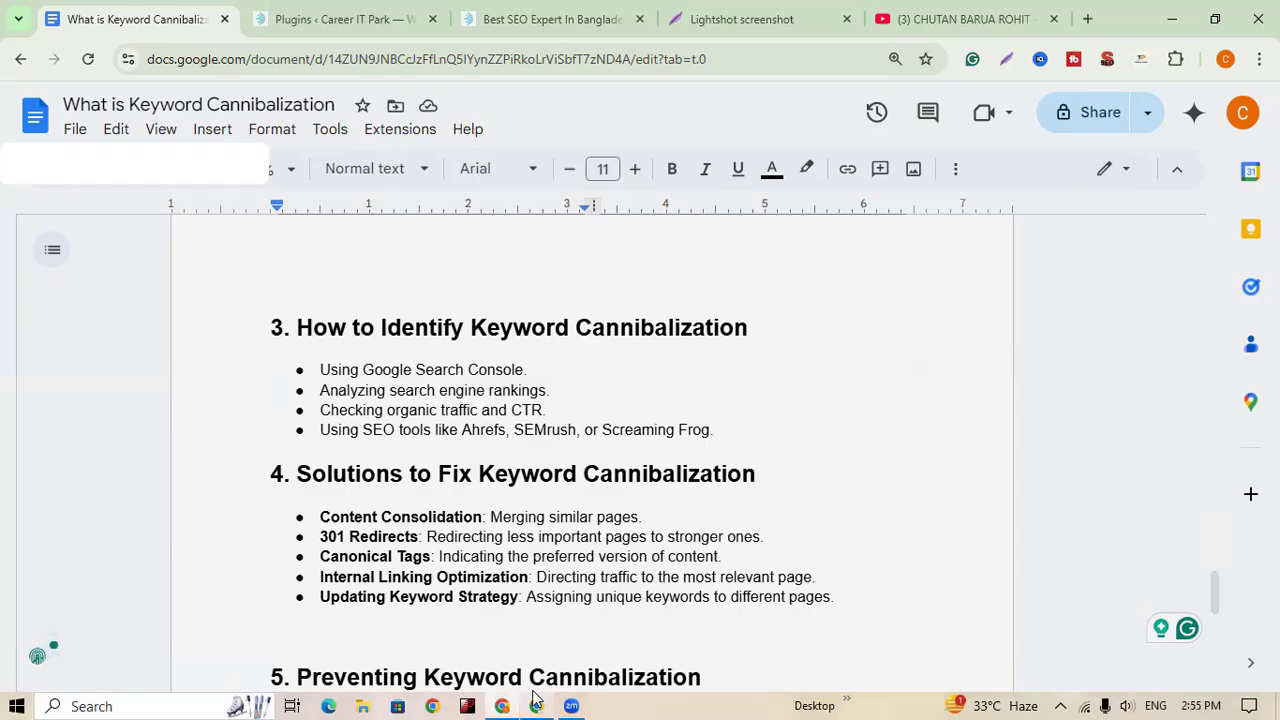
In Google Search Console, filter the performance report to queries containing "best seo expert in bangladesh" and view the top queries
{"action": "key", "text": "Print"}
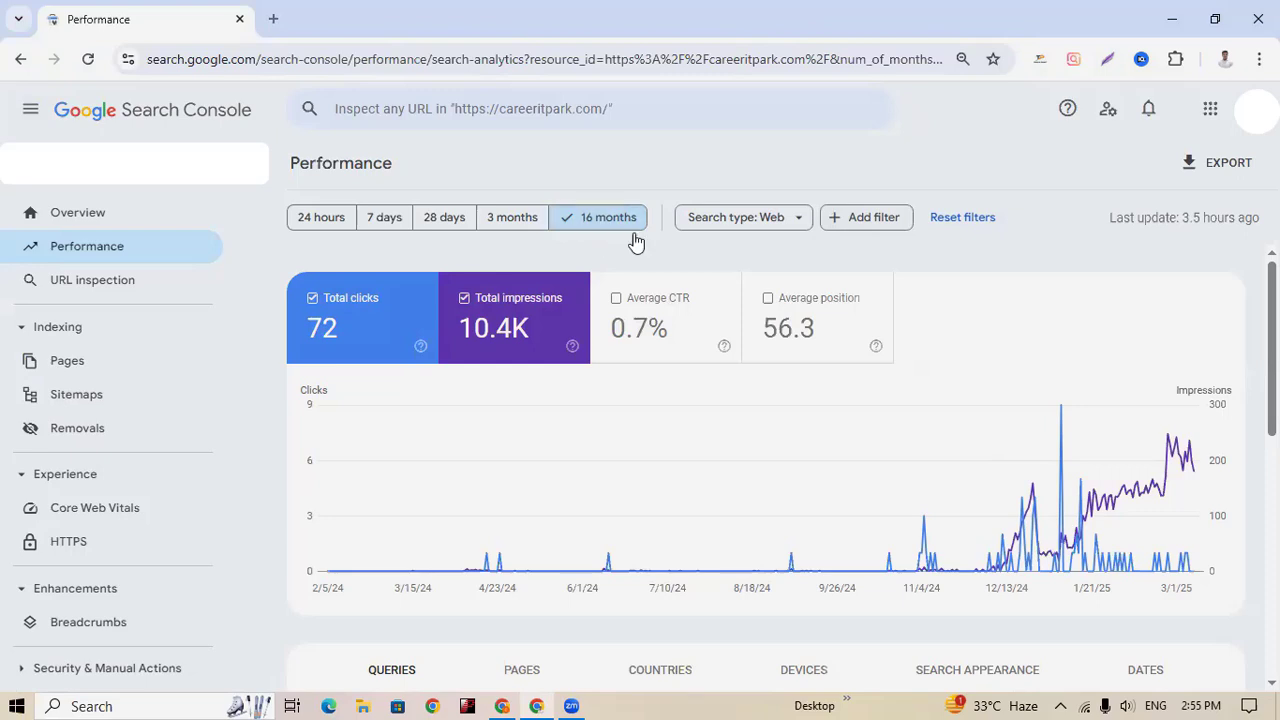
{"action": "left_click", "coordinate": [868, 225]}
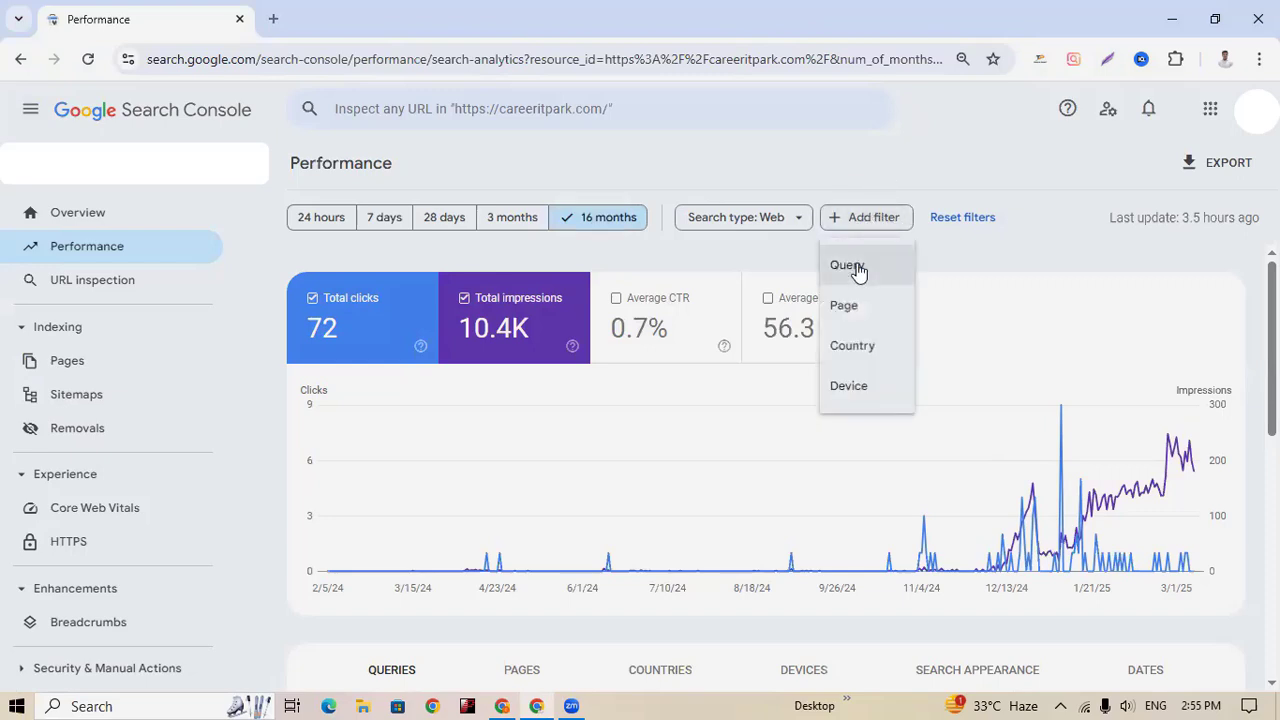
{"action": "left_click", "coordinate": [857, 268]}
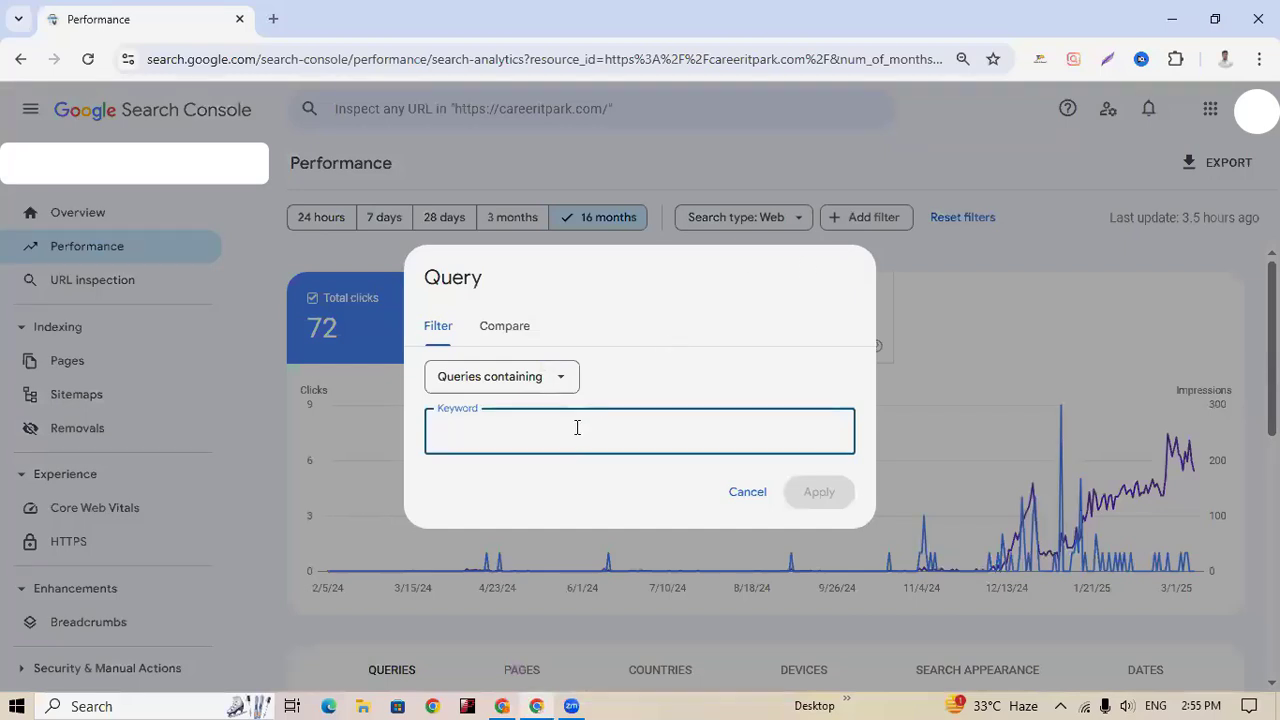
{"action": "type", "text": "best seo"}
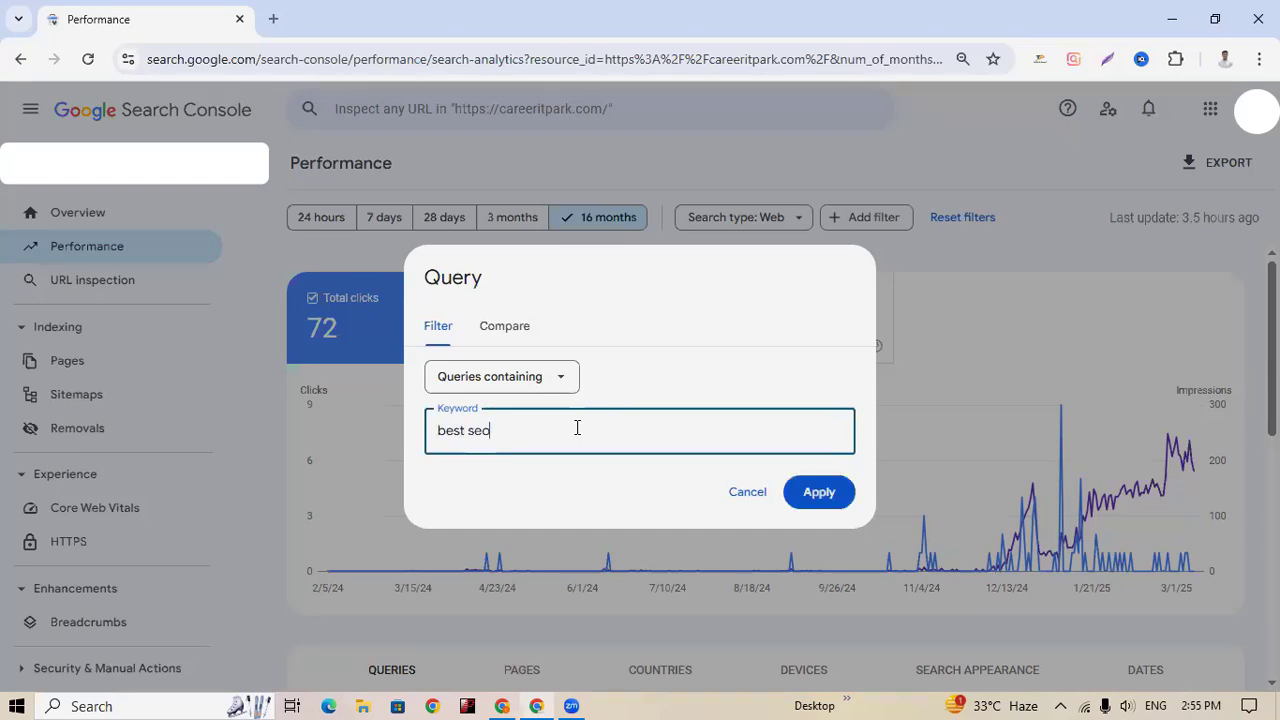
{"action": "type", "text": " expert in bangladesh"}
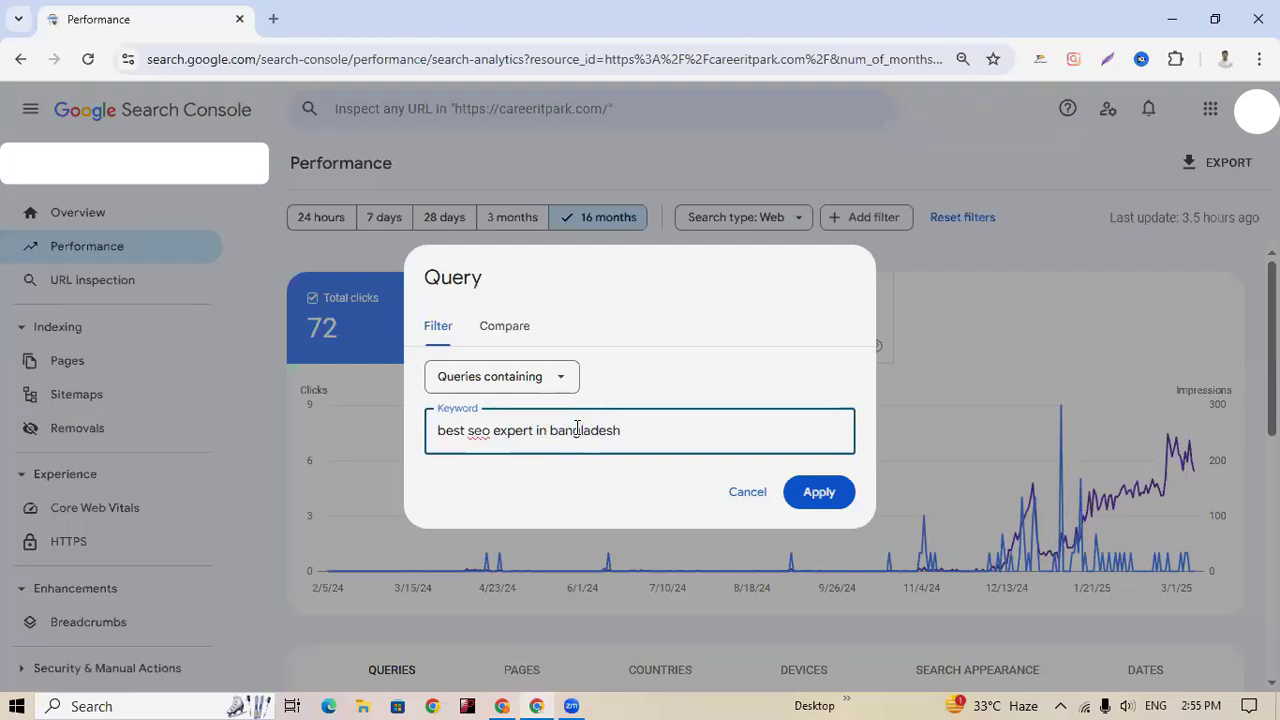
{"action": "left_click", "coordinate": [838, 491]}
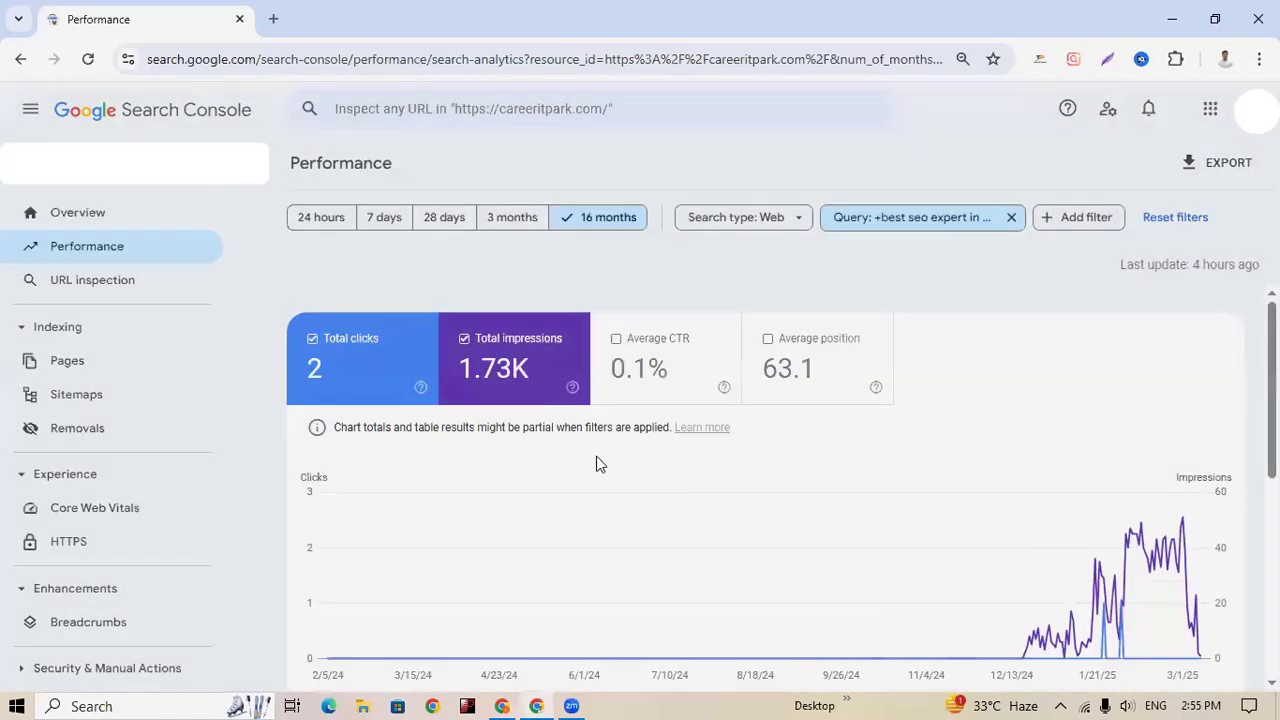
{"action": "scroll", "coordinate": [596, 463], "scroll_direction": "down", "scroll_amount": 5}
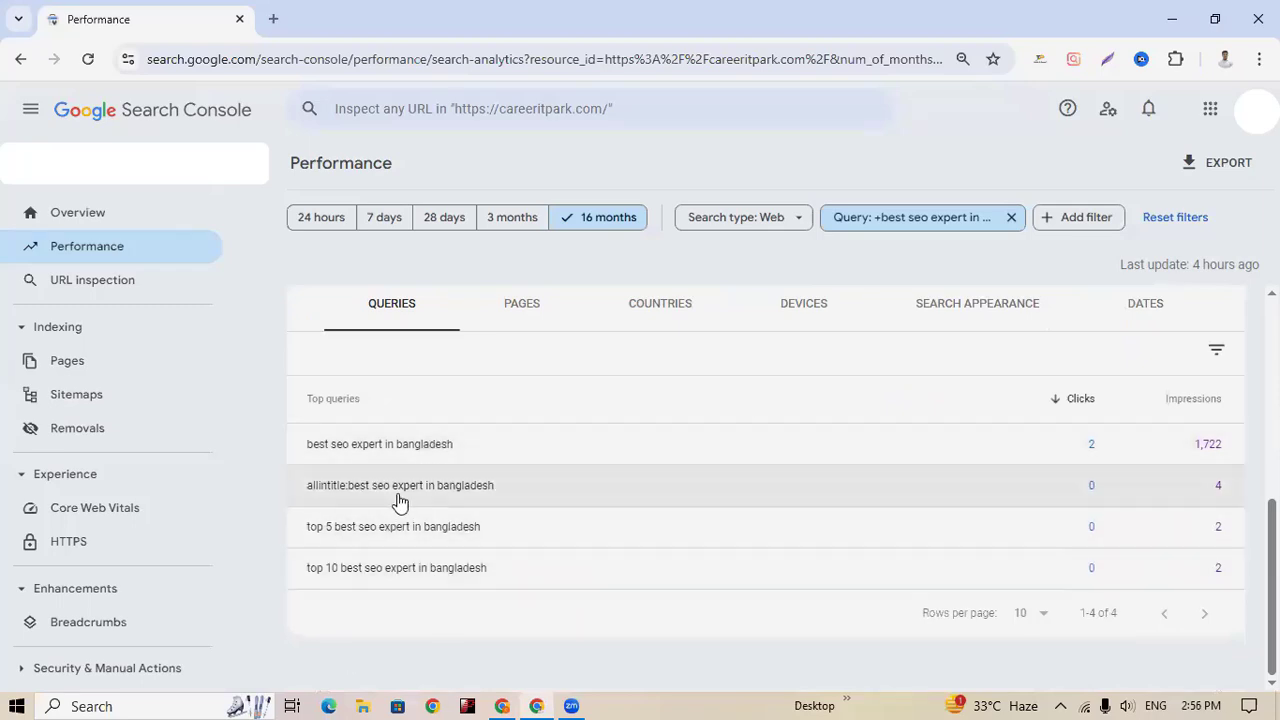
List the pages for the filtered query, and return to the document's How to Identify Keyword Cannibalization section
{"action": "left_click", "coordinate": [522, 310]}
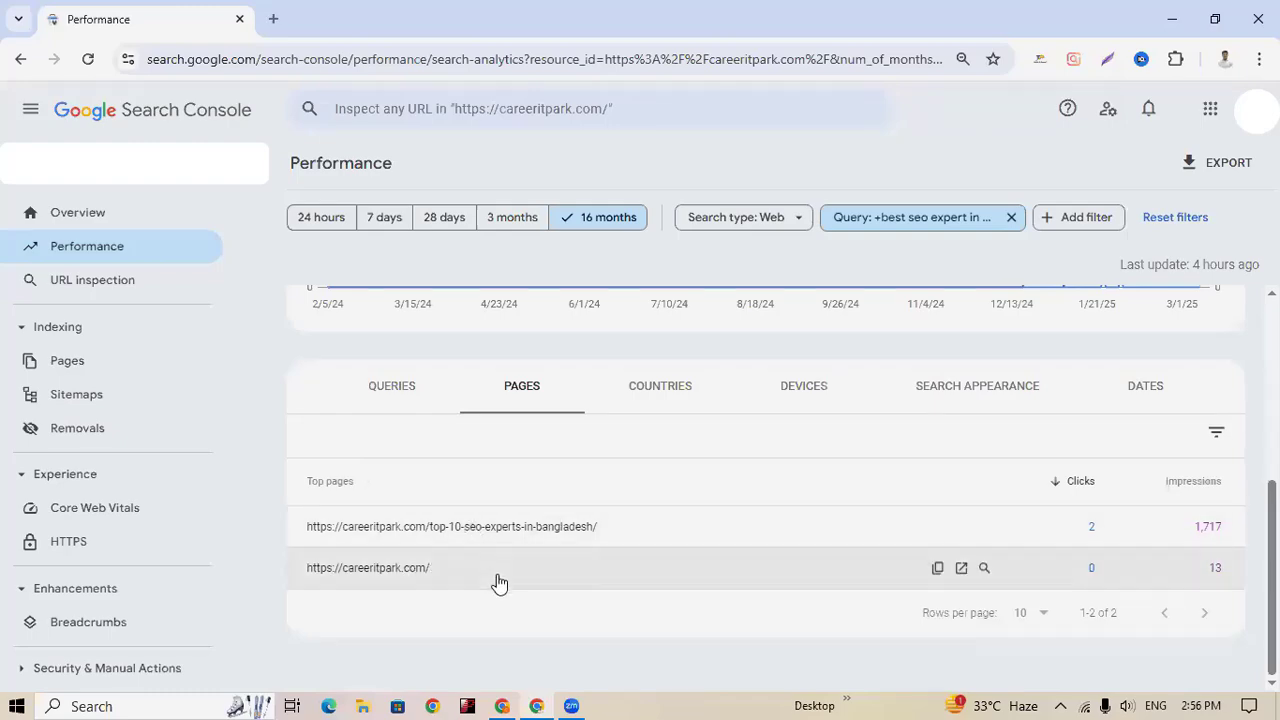
{"action": "left_click", "coordinate": [502, 702]}
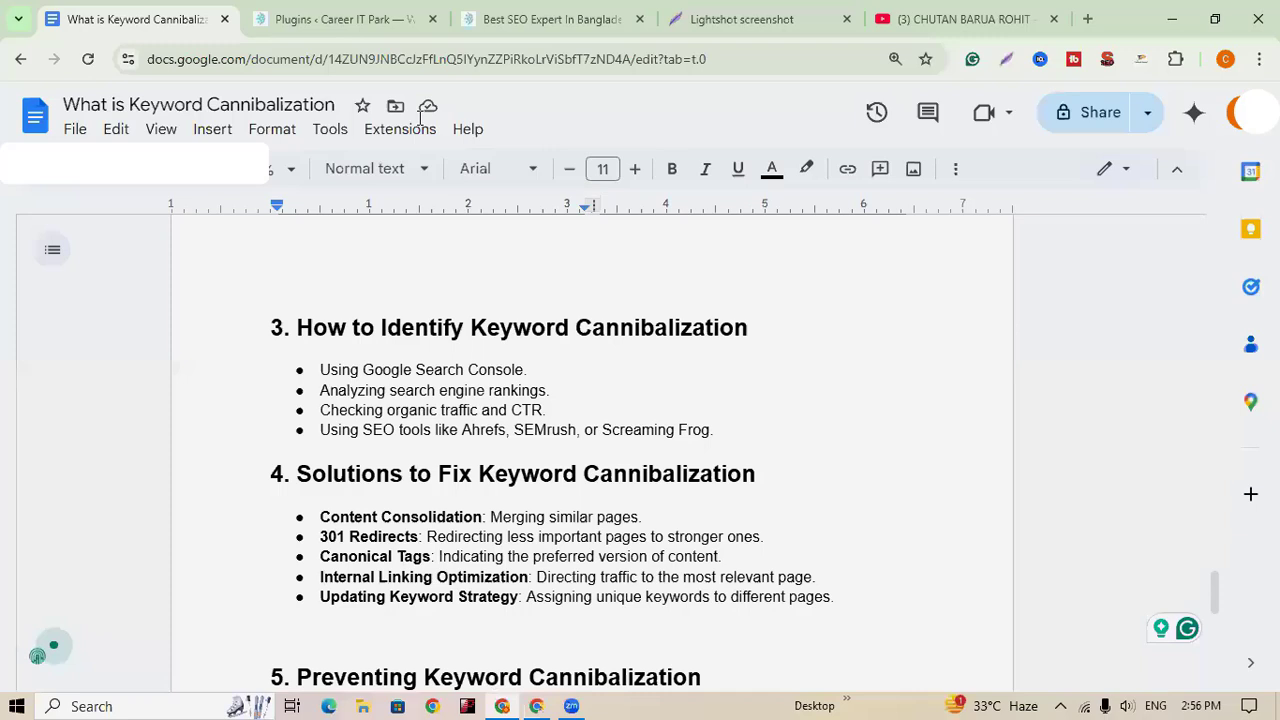
In the Career IT Park WordPress admin, open the Rank Math SEO Analytics and examine its Rank Tracker keyword manager
{"action": "left_click", "coordinate": [370, 22]}
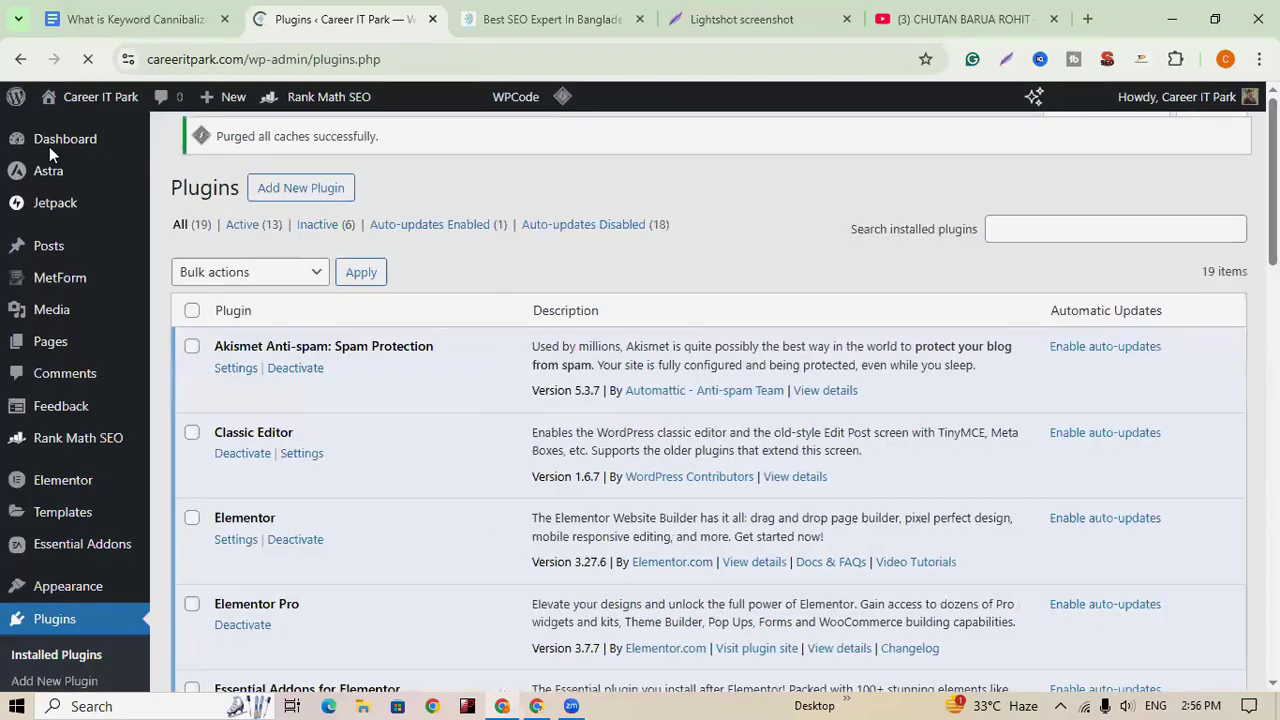
{"action": "mouse_move", "coordinate": [52, 145]}
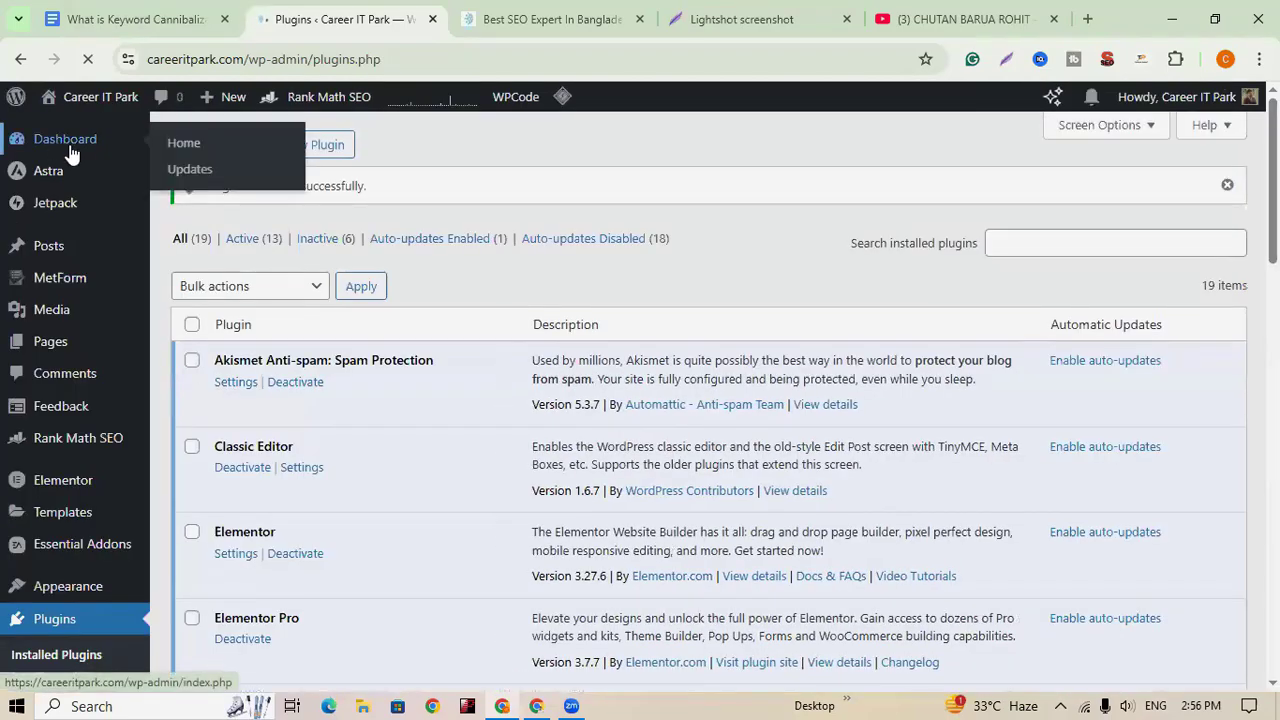
{"action": "left_click", "coordinate": [70, 148]}
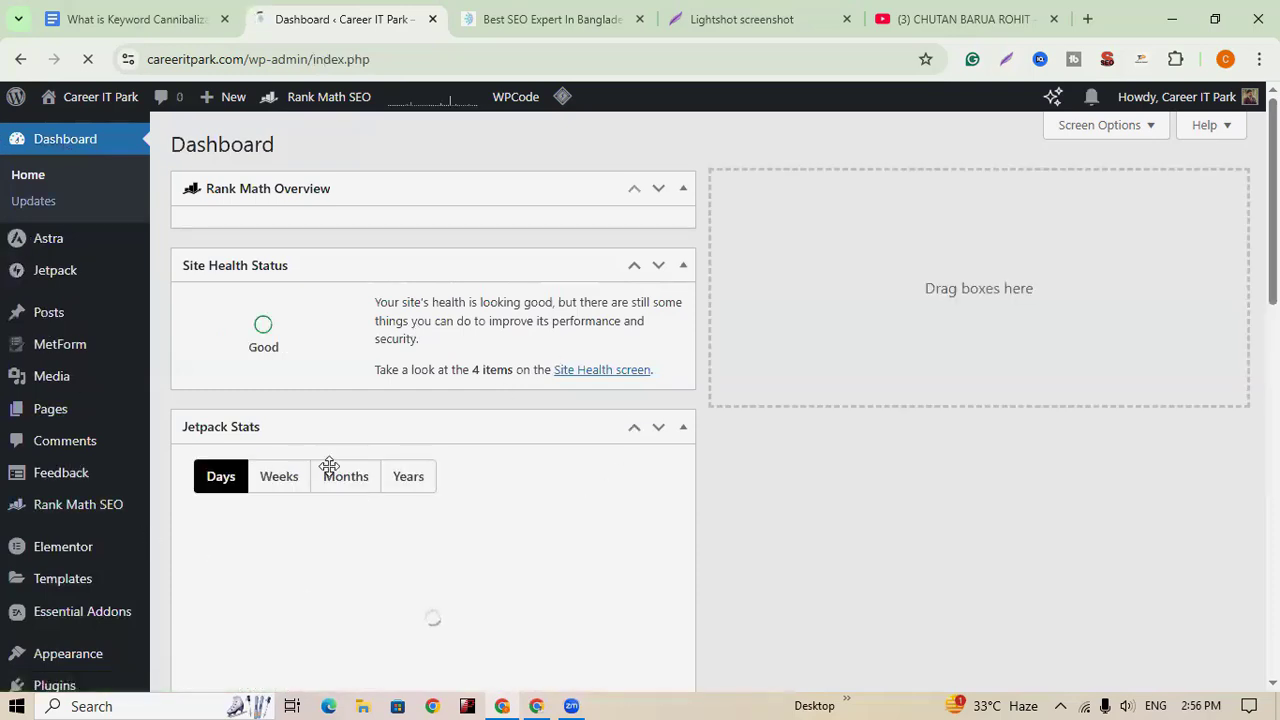
{"action": "mouse_move", "coordinate": [92, 520]}
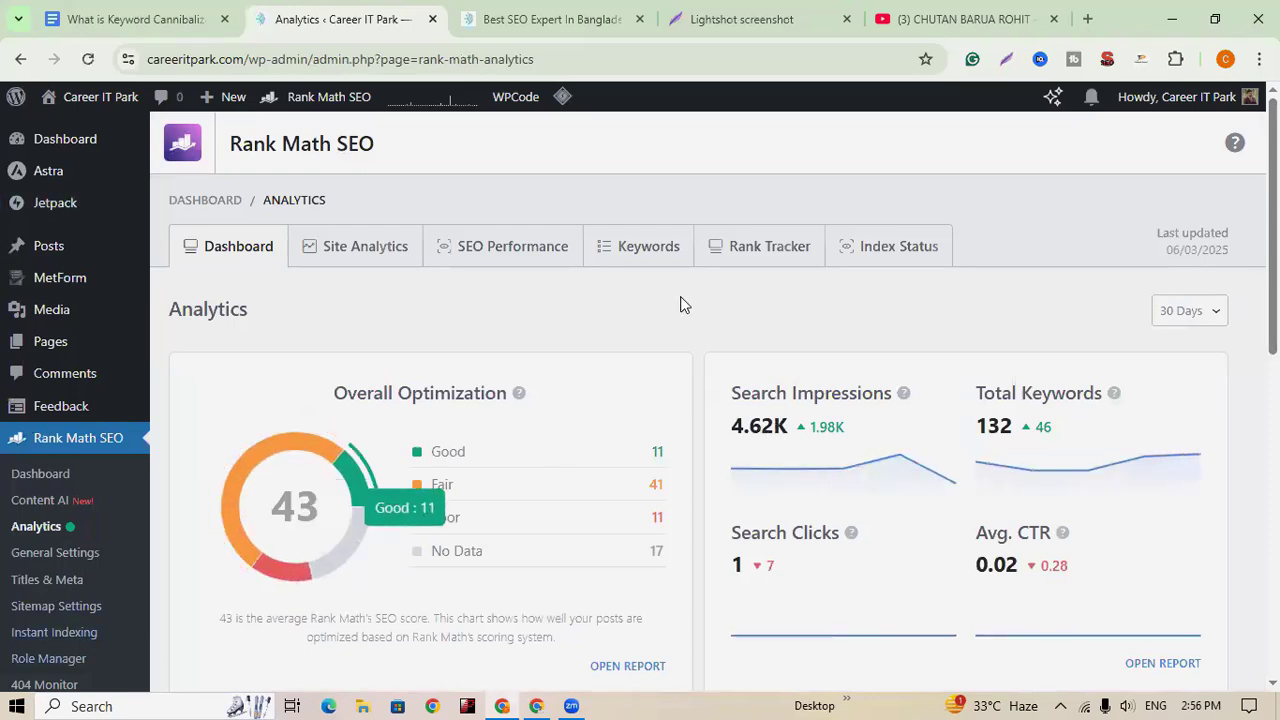
{"action": "left_click", "coordinate": [760, 250]}
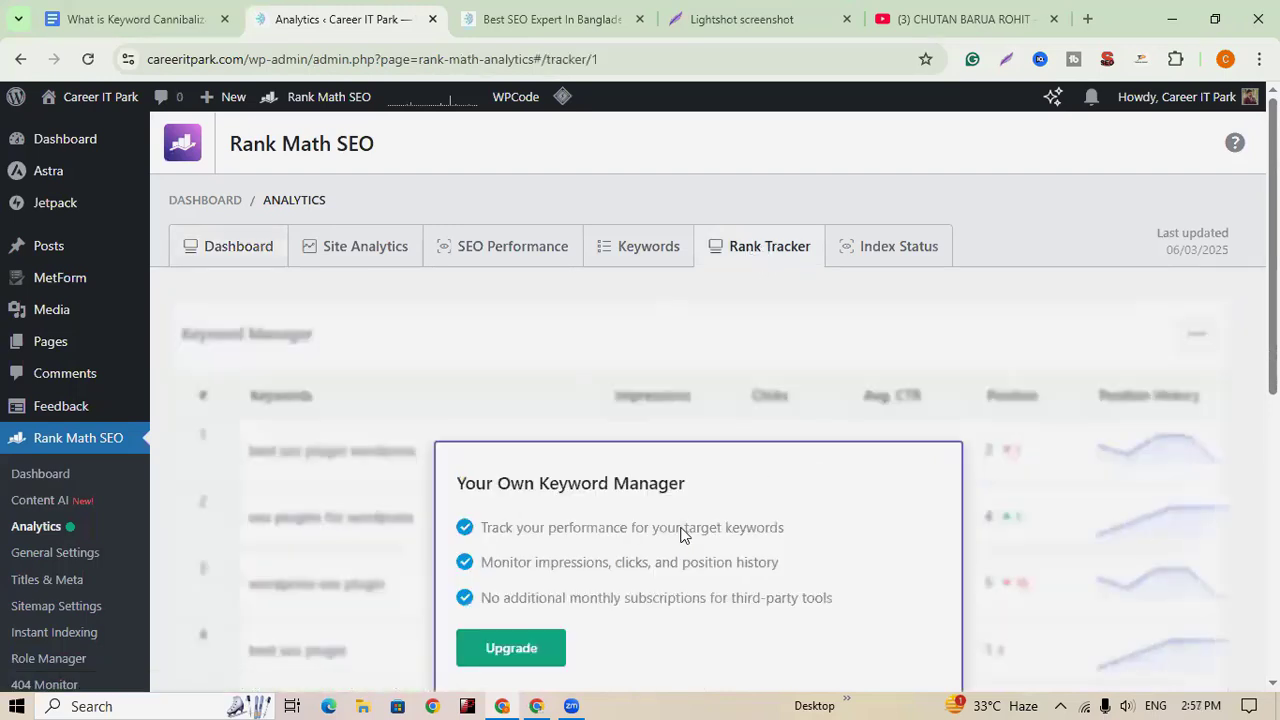
{"action": "scroll", "coordinate": [538, 313], "scroll_direction": "down", "scroll_amount": 2}
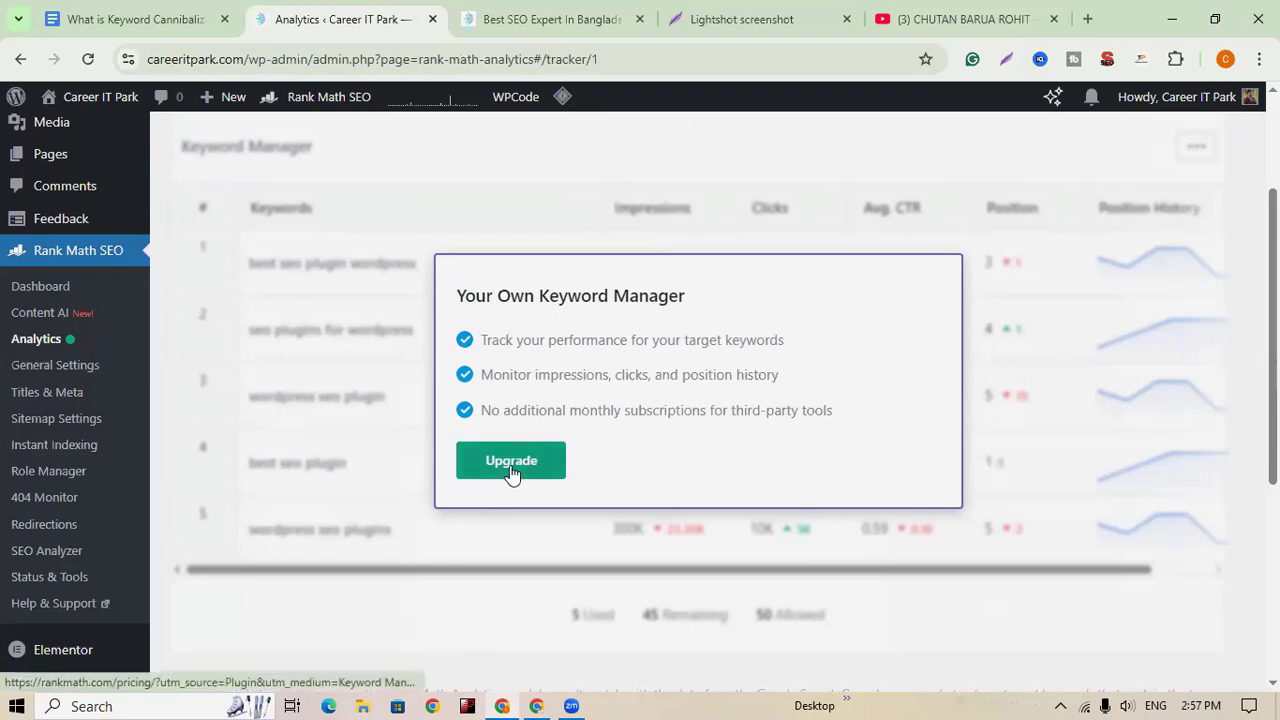
{"action": "scroll", "coordinate": [720, 505], "scroll_direction": "up", "scroll_amount": 2}
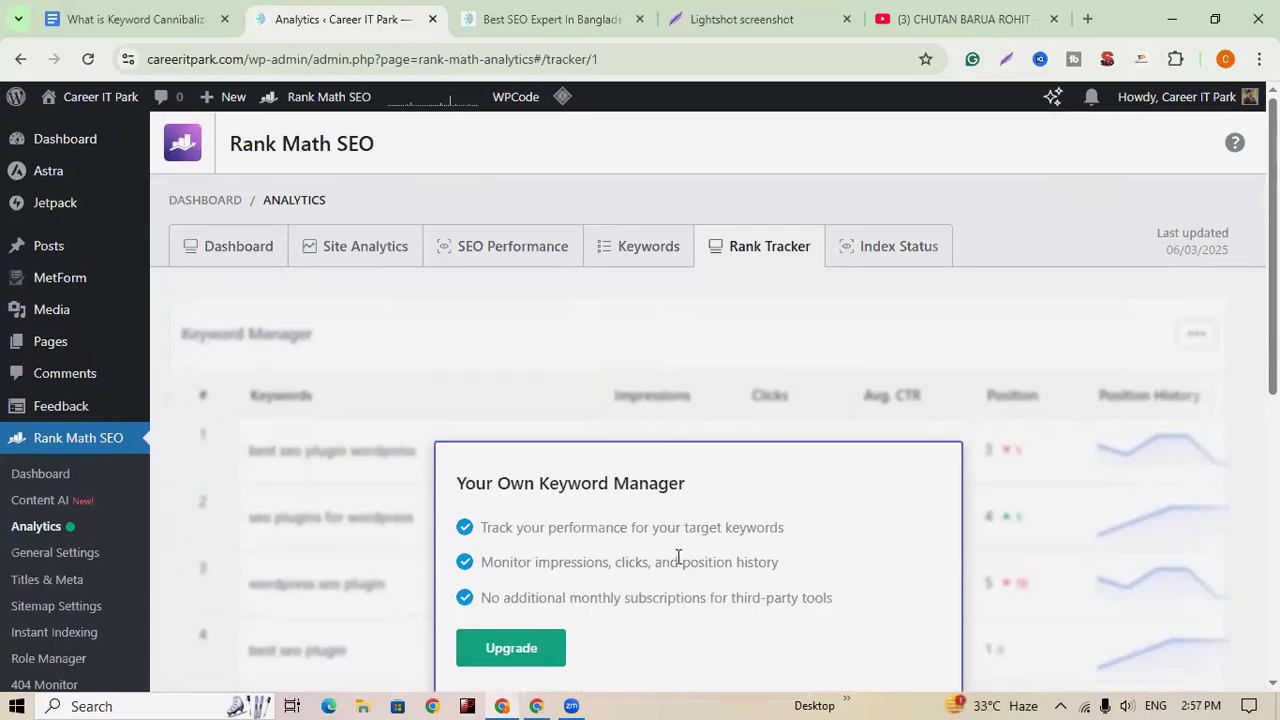
{"action": "scroll", "coordinate": [678, 557], "scroll_direction": "down", "scroll_amount": 1}
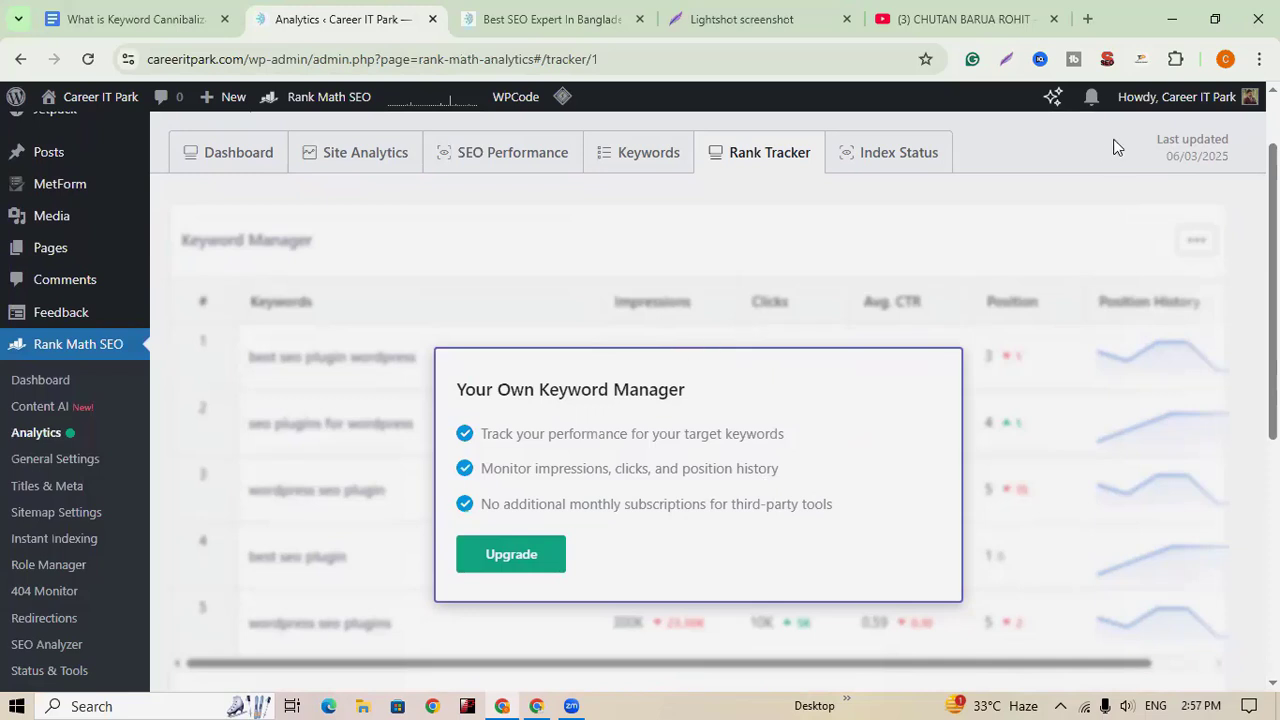
Open the ToolsPoint member site in a new browser tab and log in with the saved account credentials
{"action": "left_click", "coordinate": [1090, 24]}
{"action": "left_click", "coordinate": [1140, 60]}
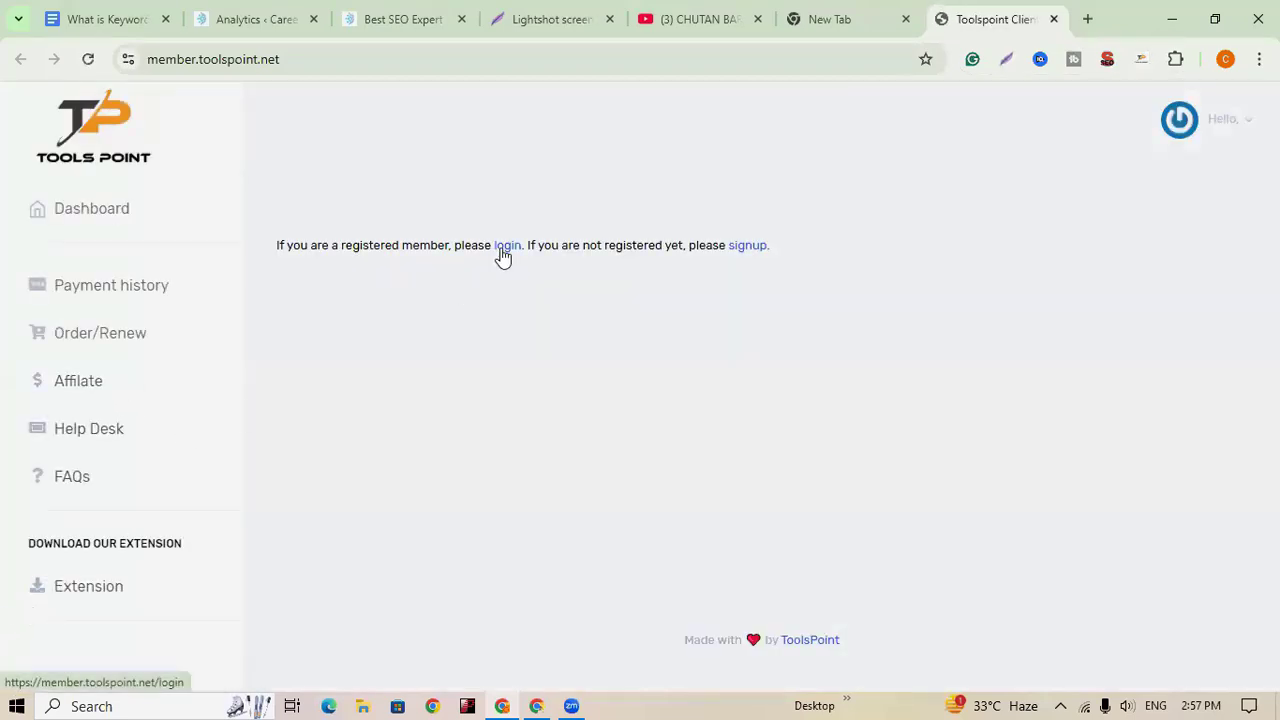
{"action": "left_click", "coordinate": [505, 246]}
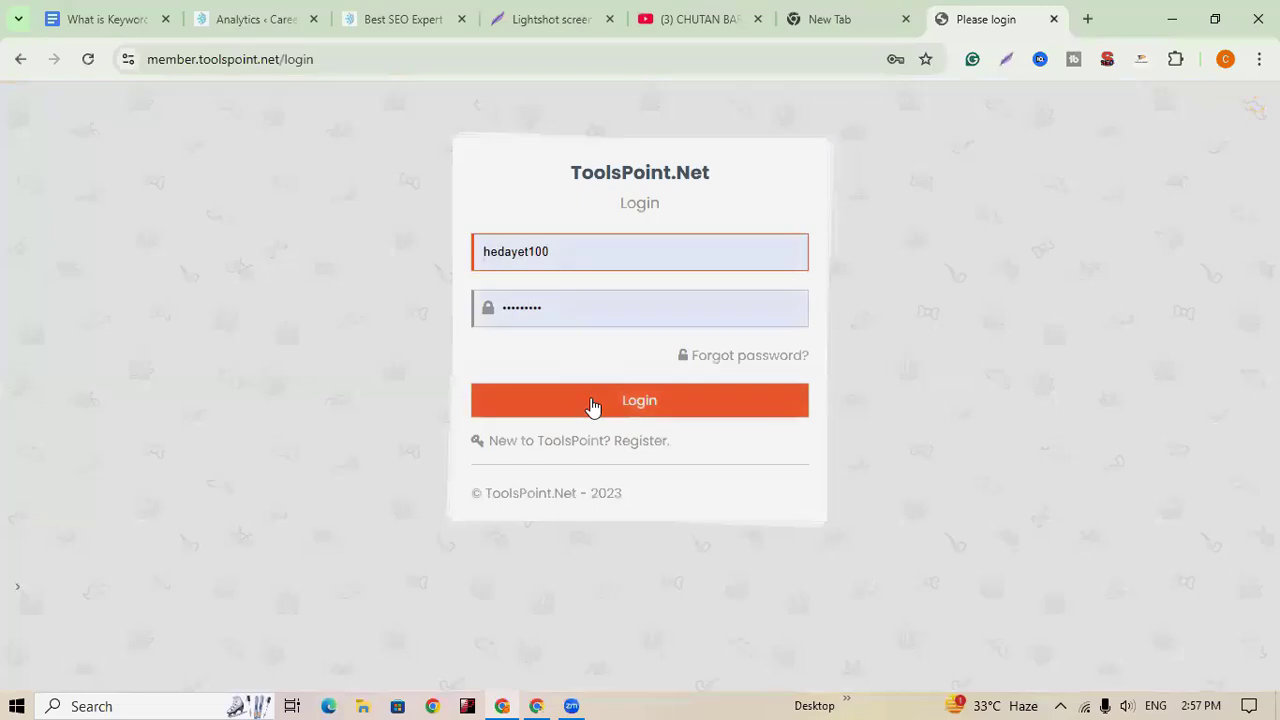
{"action": "left_click", "coordinate": [592, 403]}
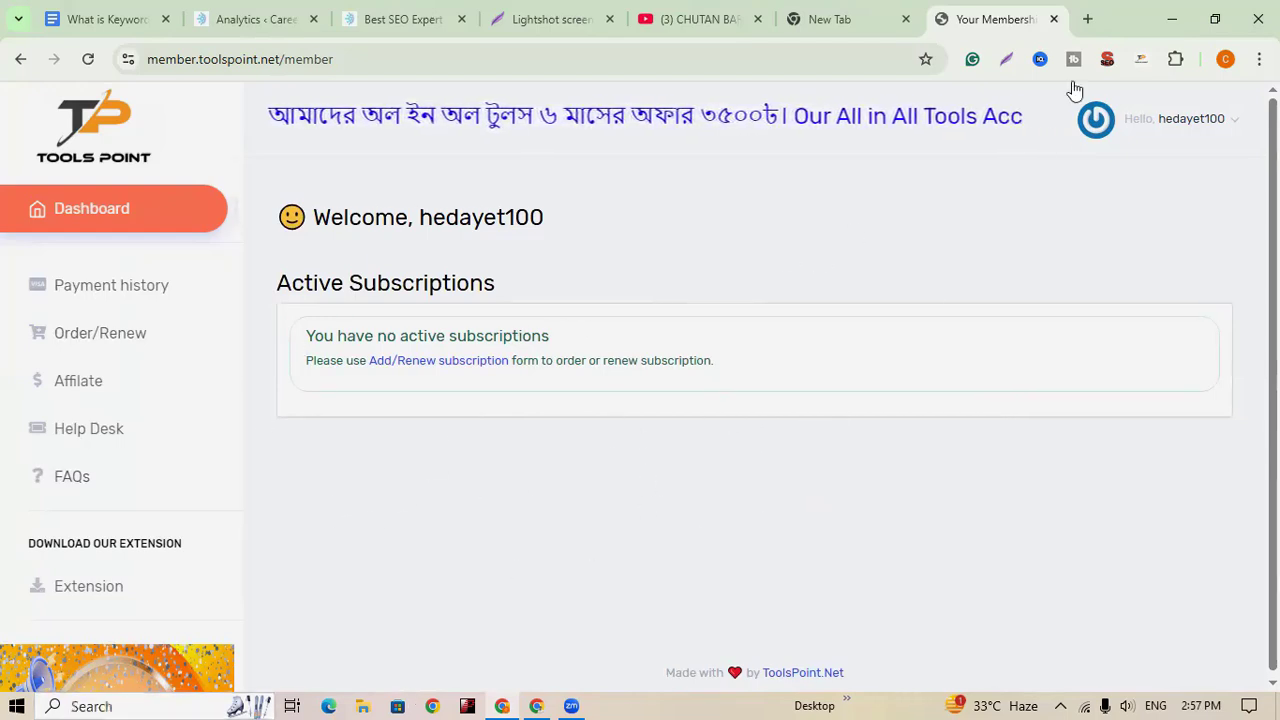
Try to open Semrush's organic positions report for careeritpark.com in a new browser tab
{"action": "left_click", "coordinate": [1087, 19]}
{"action": "left_click", "coordinate": [717, 67]}
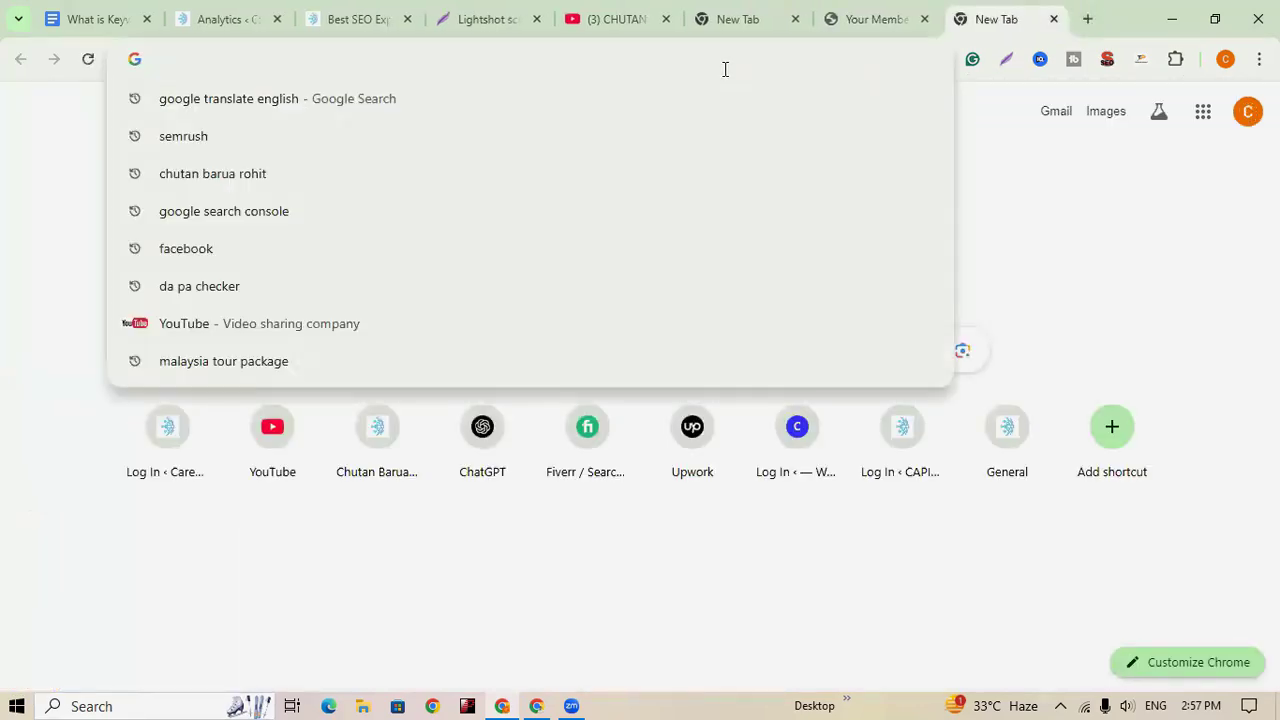
{"action": "type", "text": "semru"}
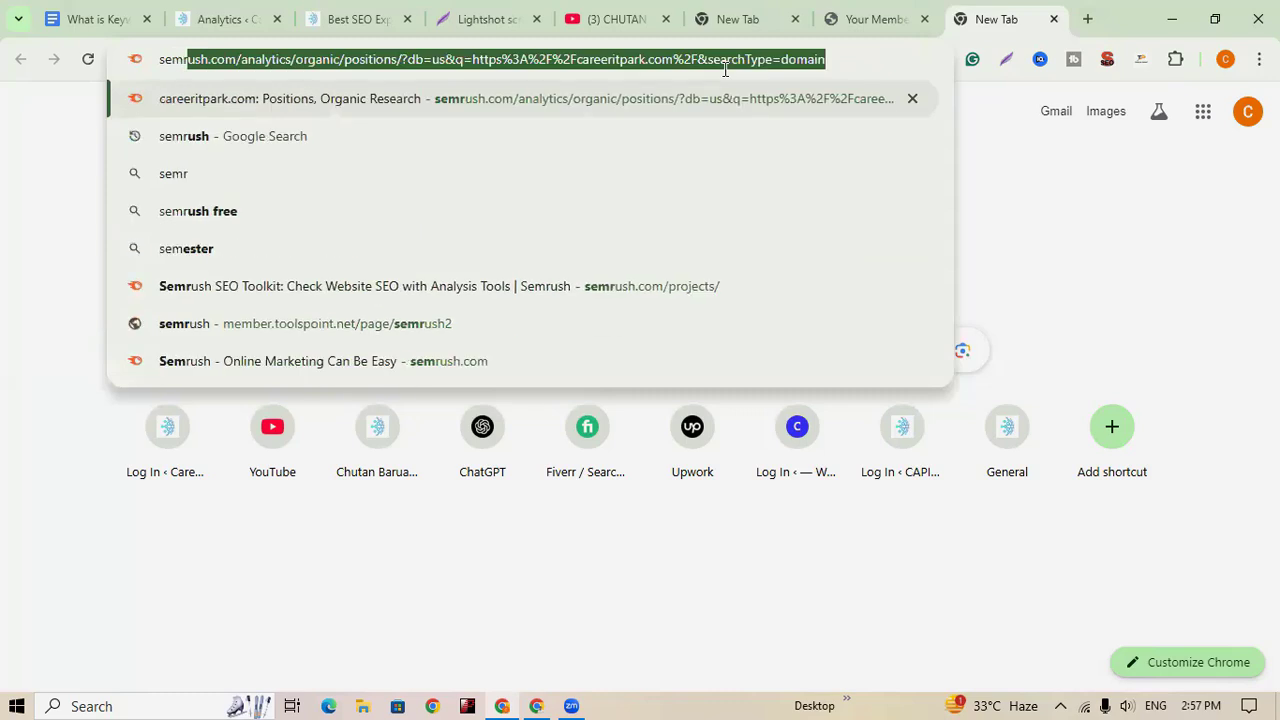
{"action": "left_click", "coordinate": [684, 99]}
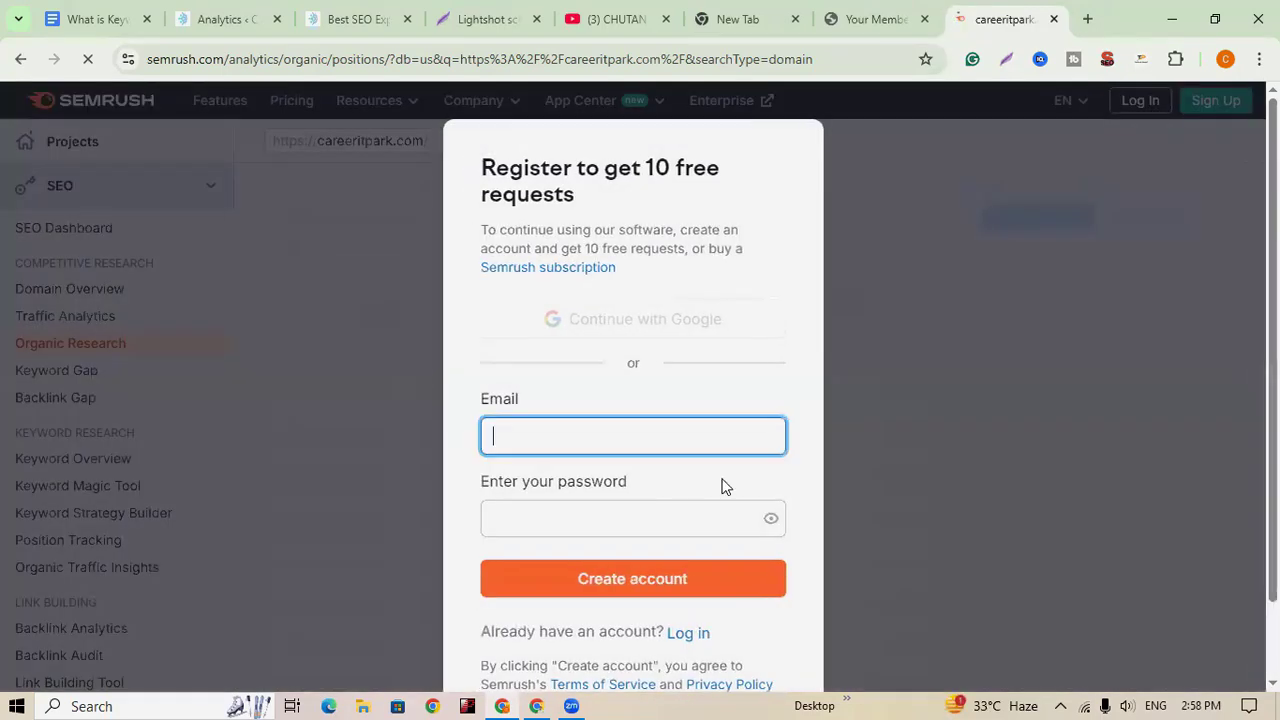
{"action": "scroll", "coordinate": [580, 566], "scroll_direction": "down", "scroll_amount": 2}
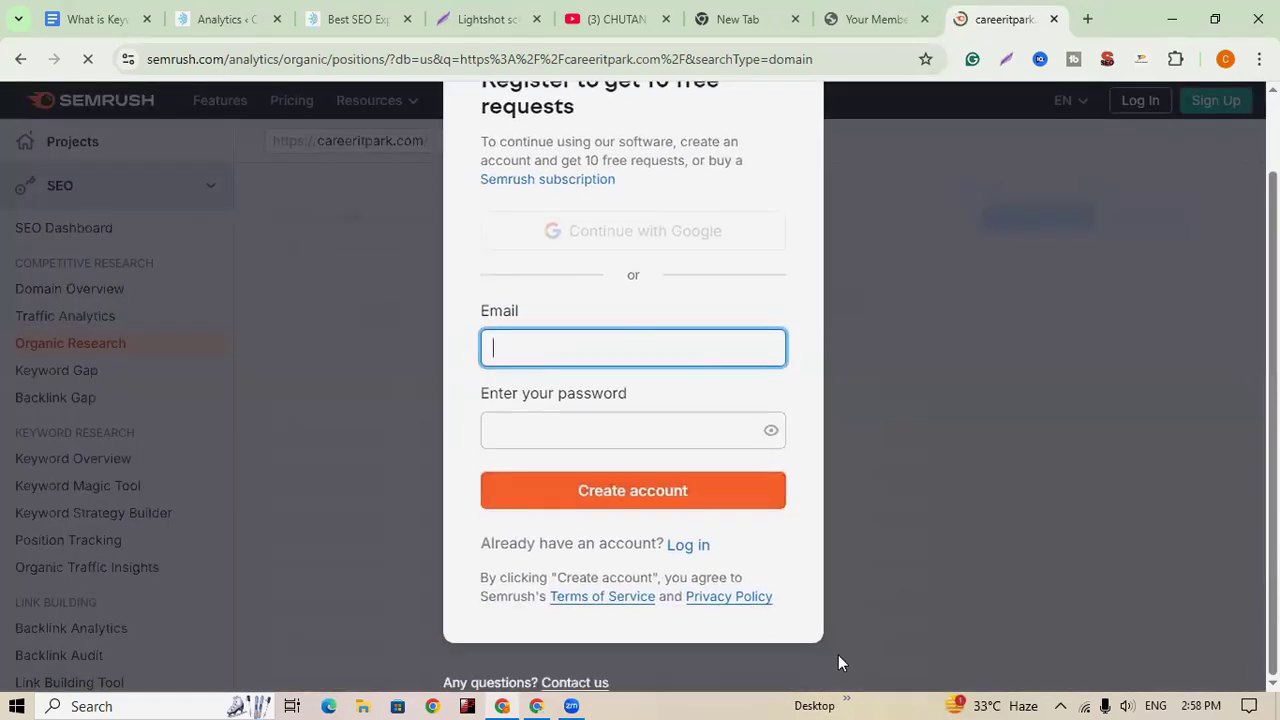
{"action": "scroll", "coordinate": [623, 455], "scroll_direction": "up", "scroll_amount": 2}
{"action": "left_click", "coordinate": [1012, 470]}
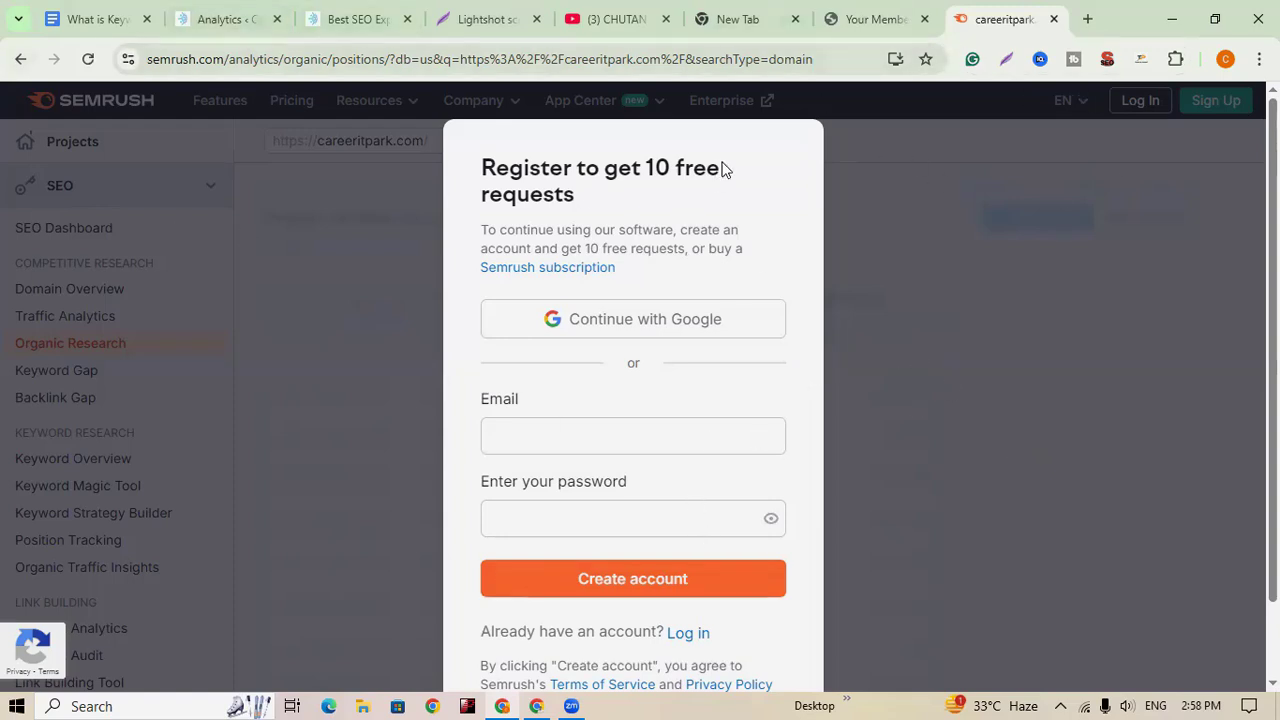
Switch to the browser window with Search Console, open Semrush in a new tab and go to its Organic Research tool
{"action": "left_click", "coordinate": [536, 706]}
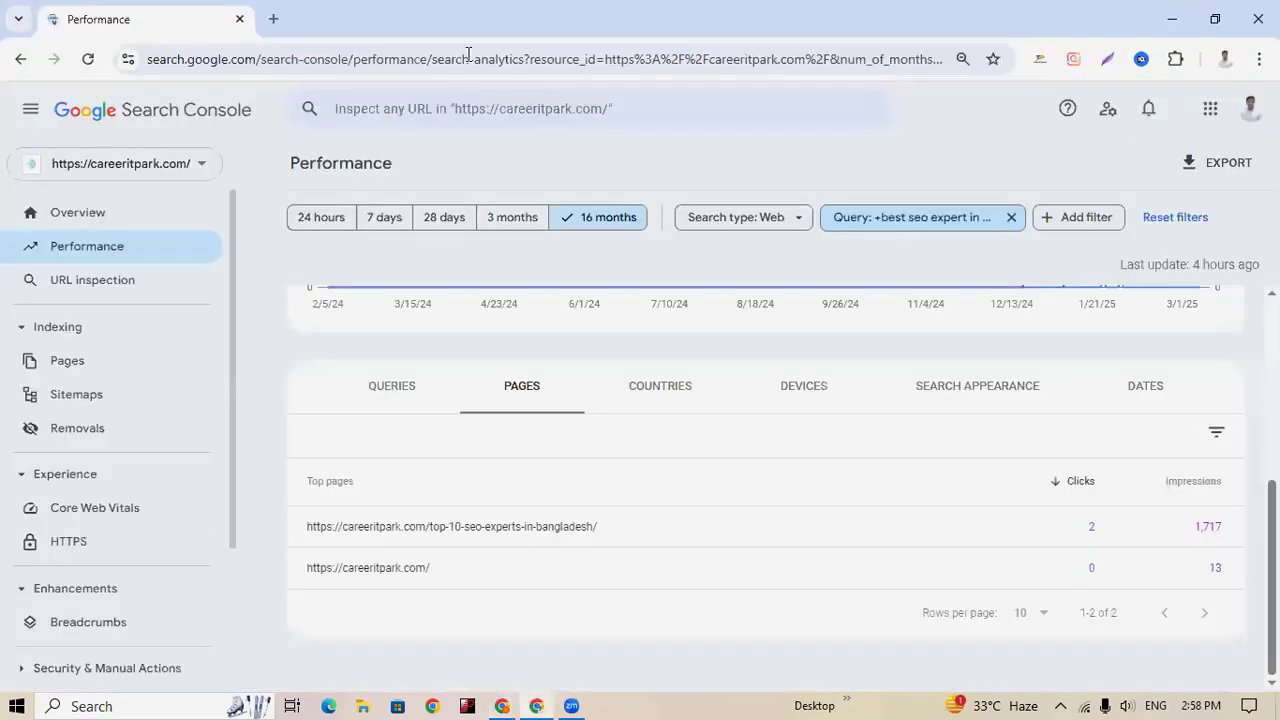
{"action": "left_click", "coordinate": [274, 20]}
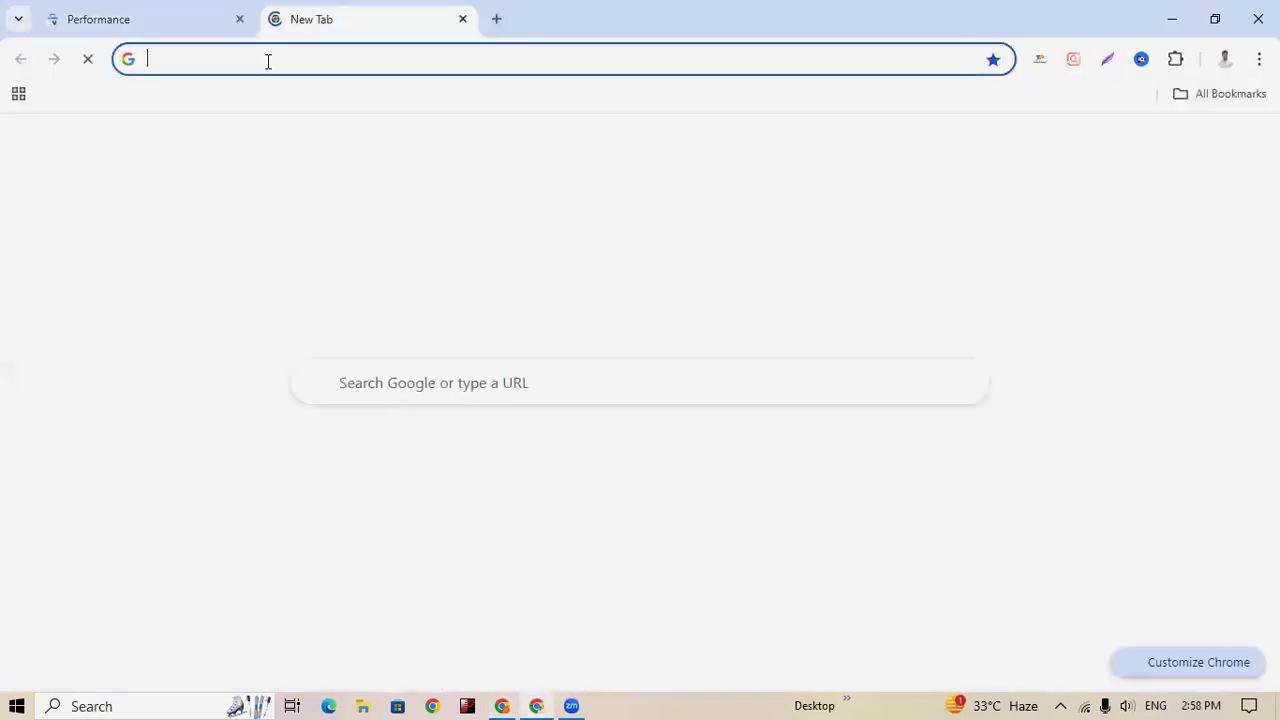
{"action": "type", "text": "s"}
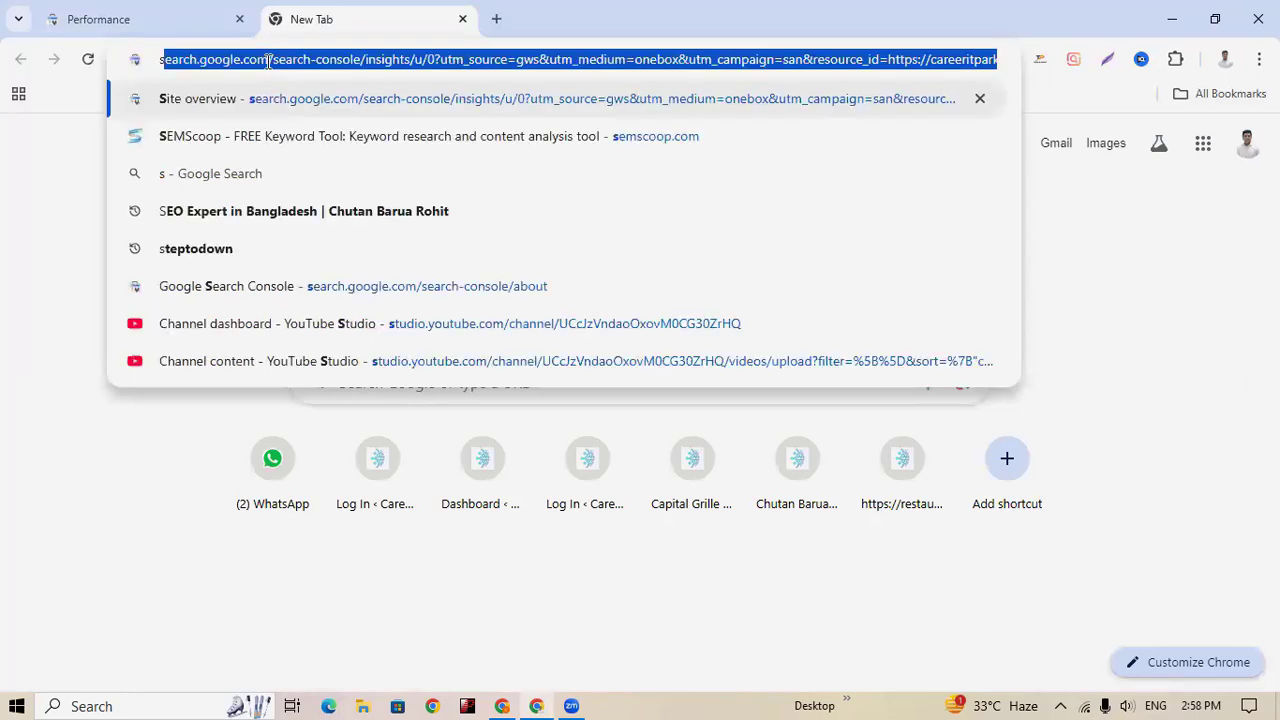
{"action": "type", "text": "emrush"}
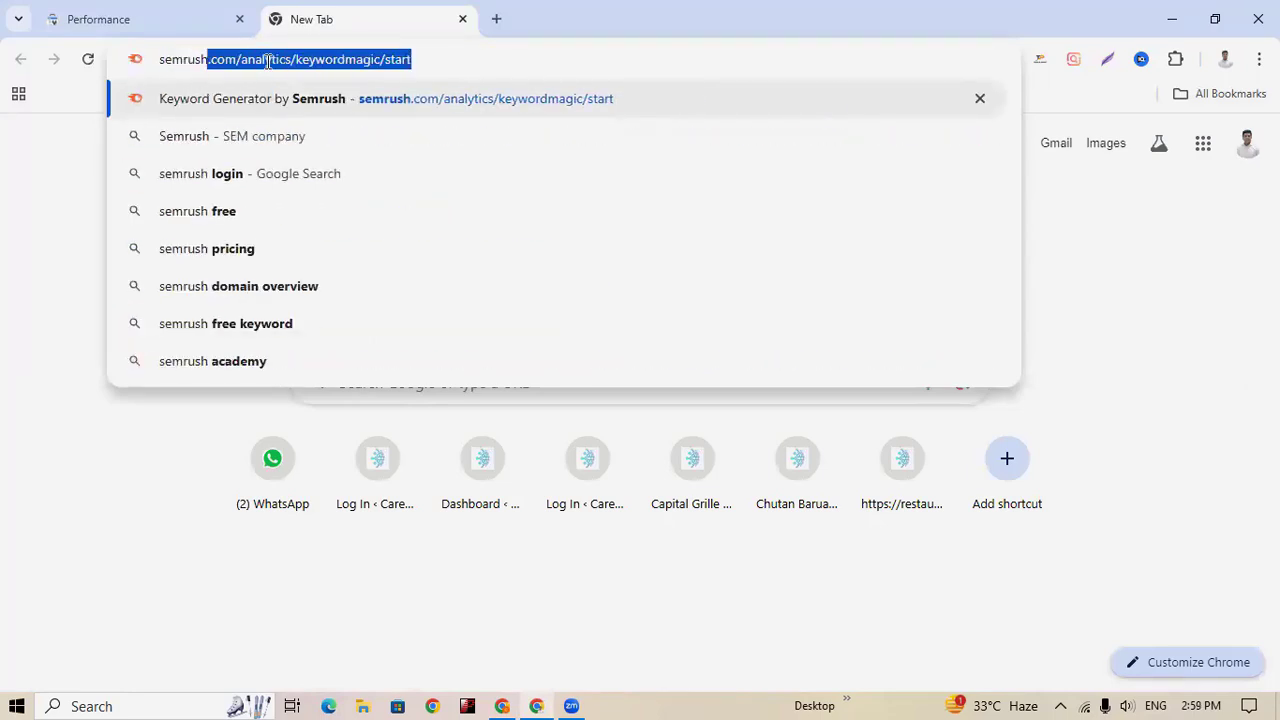
{"action": "left_click", "coordinate": [413, 115]}
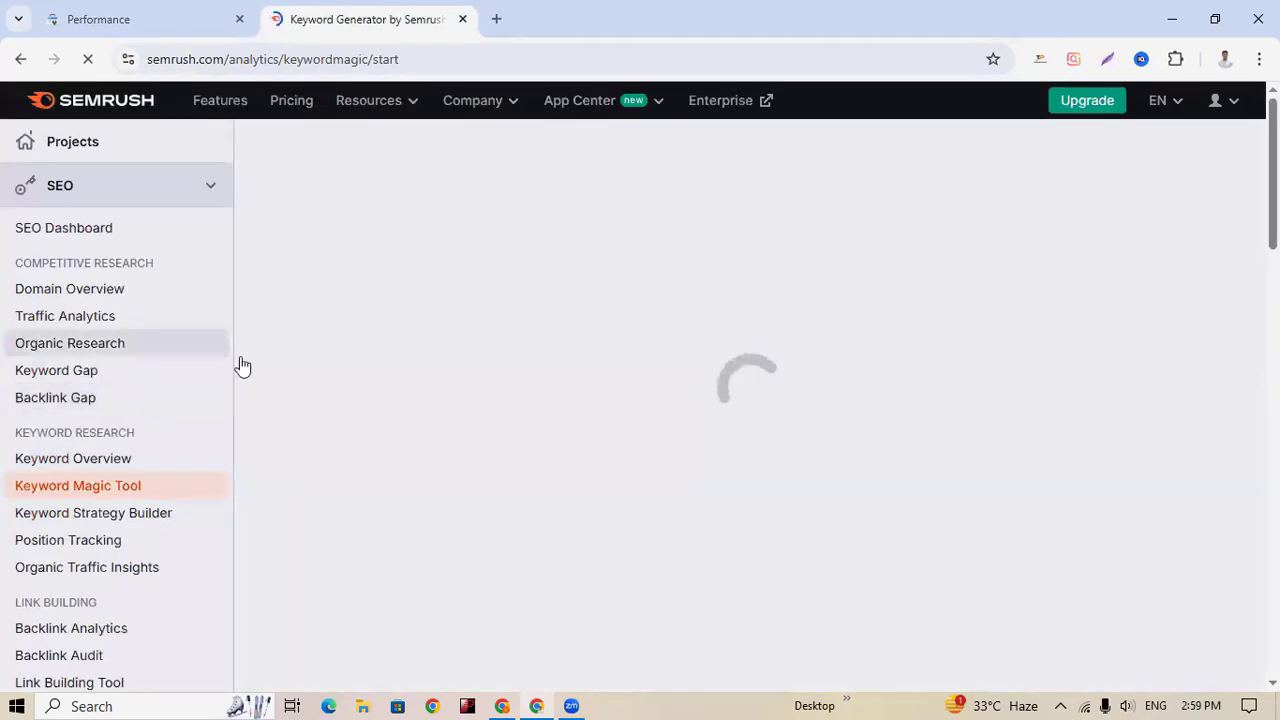
{"action": "left_click", "coordinate": [123, 345]}
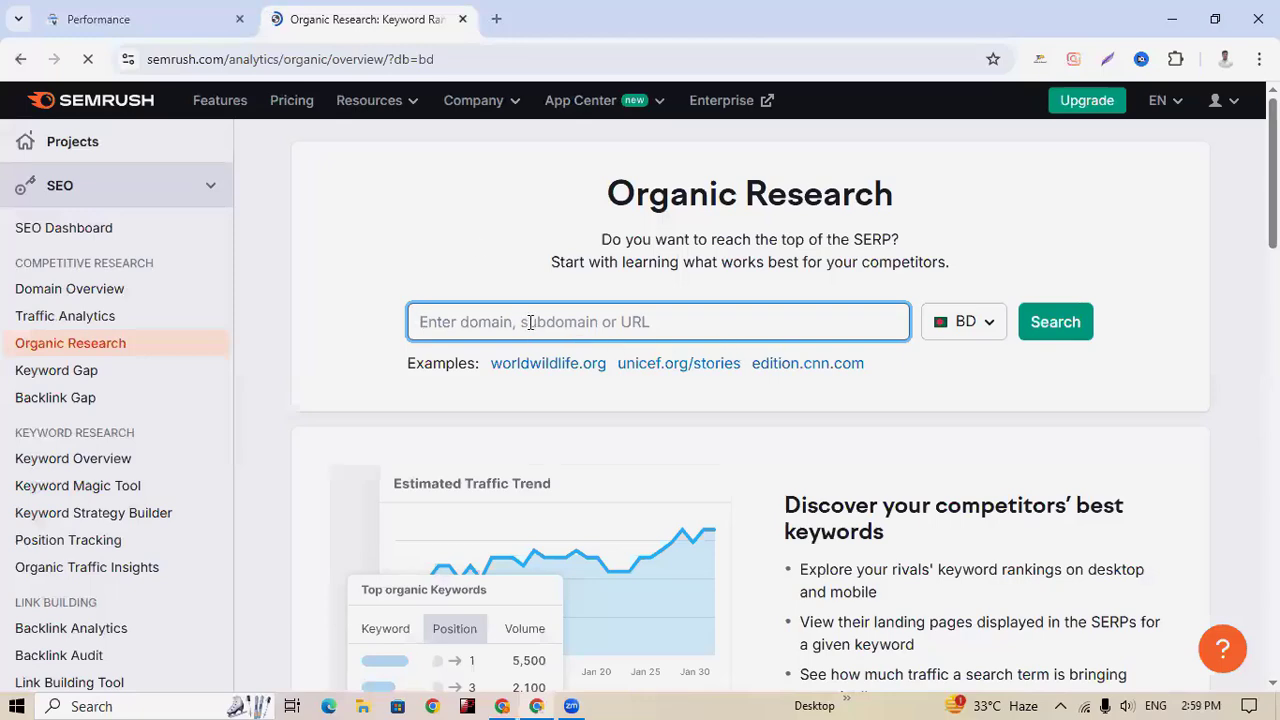
Copy the careeritpark.com address from its open browser tab and run a Semrush Organic Research search on it for the BD database
{"action": "left_click", "coordinate": [506, 700]}
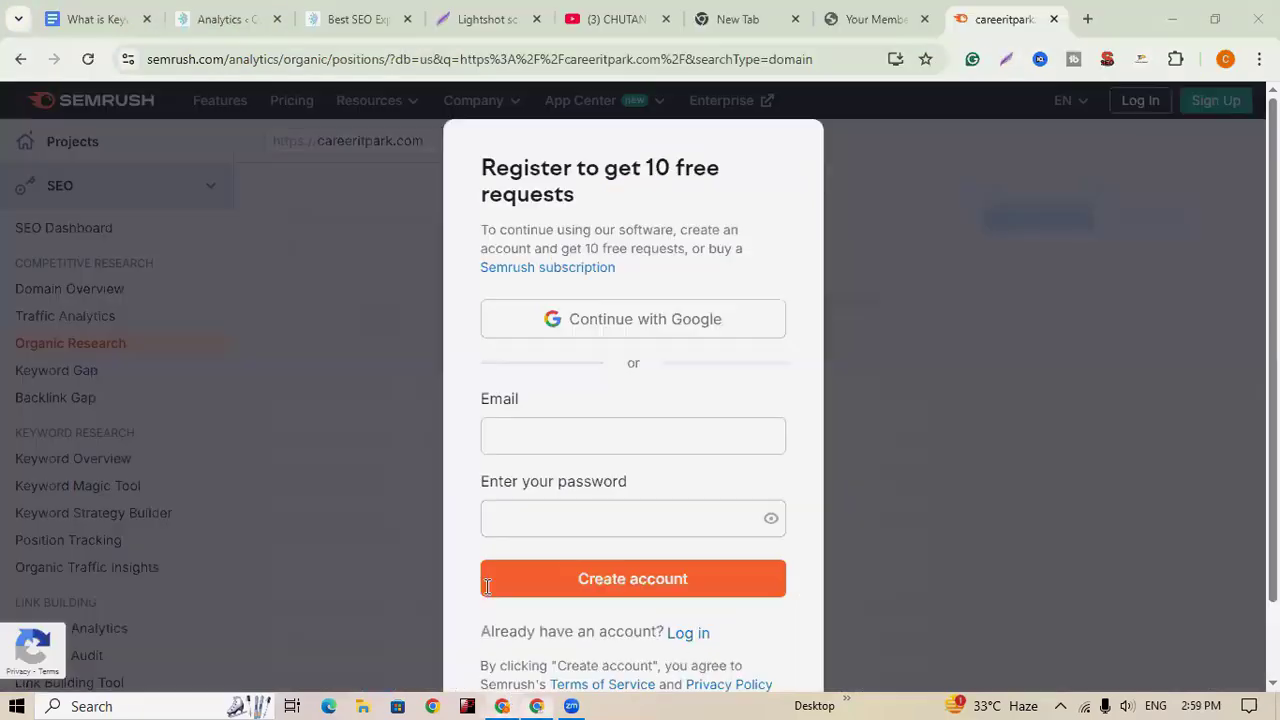
{"action": "left_click", "coordinate": [345, 20]}
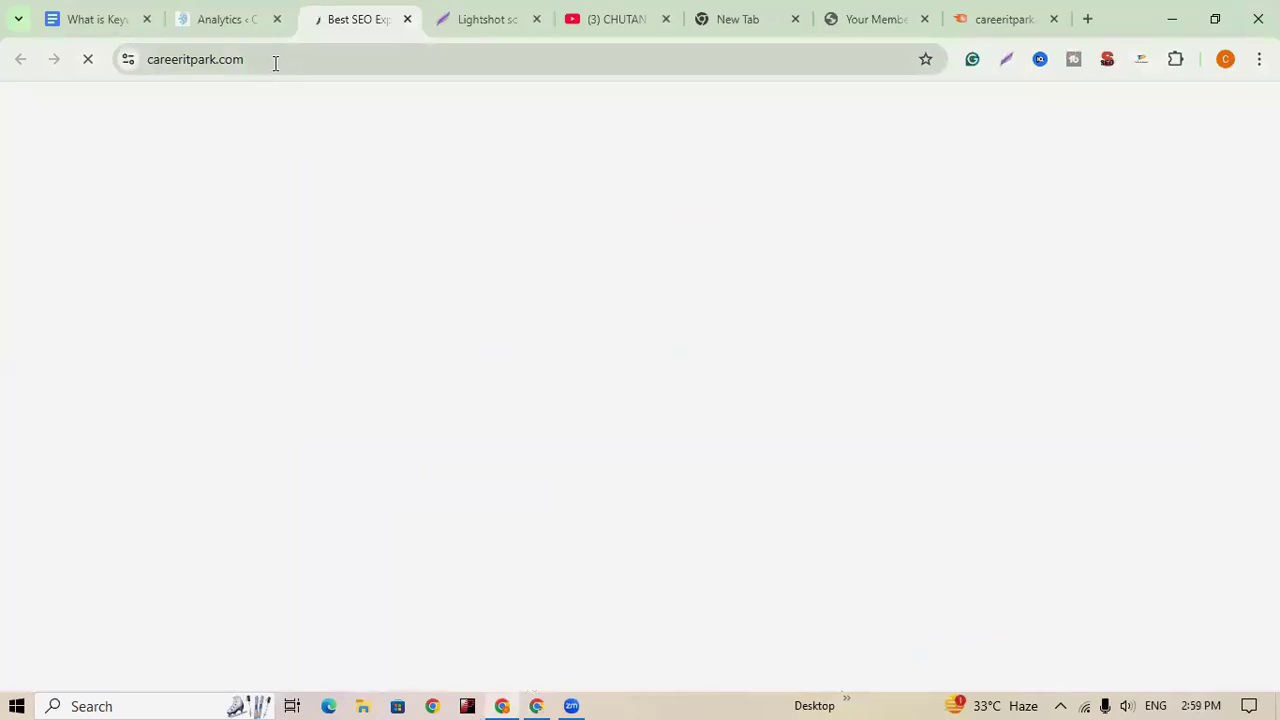
{"action": "left_click", "coordinate": [275, 60]}
{"action": "key", "text": "ctrl+c"}
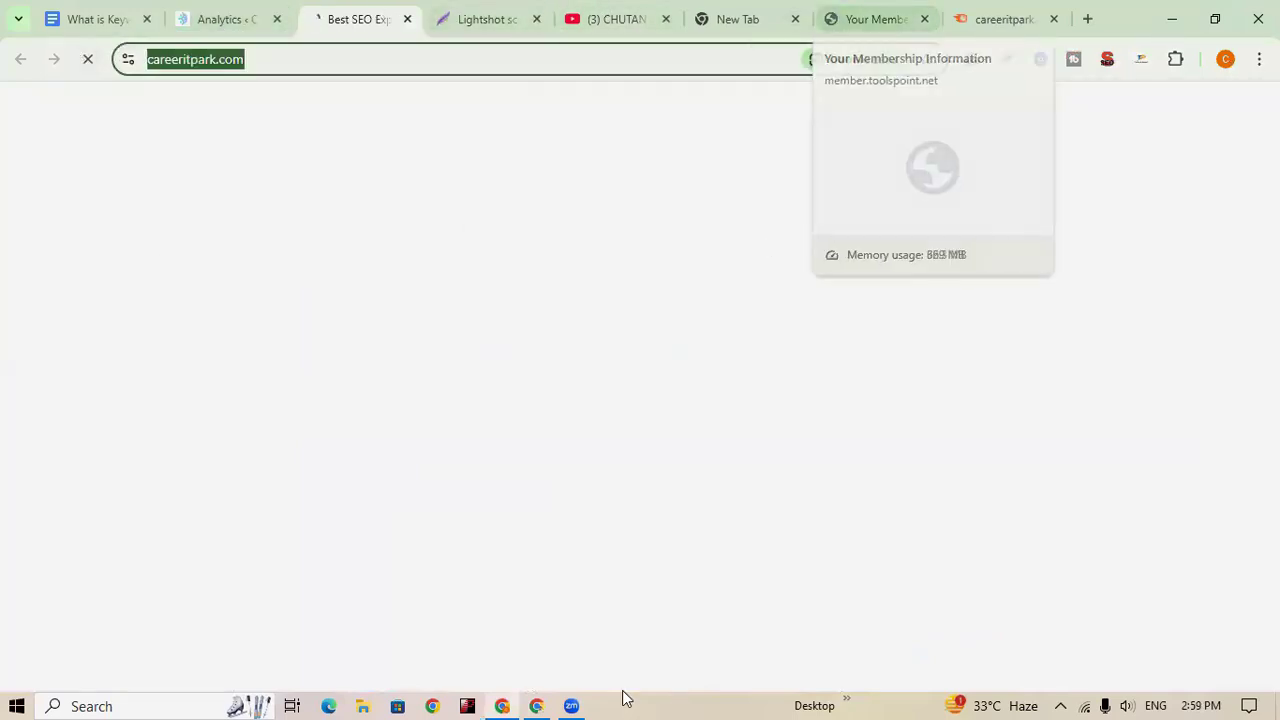
{"action": "left_click", "coordinate": [536, 703]}
{"action": "left_click", "coordinate": [586, 320]}
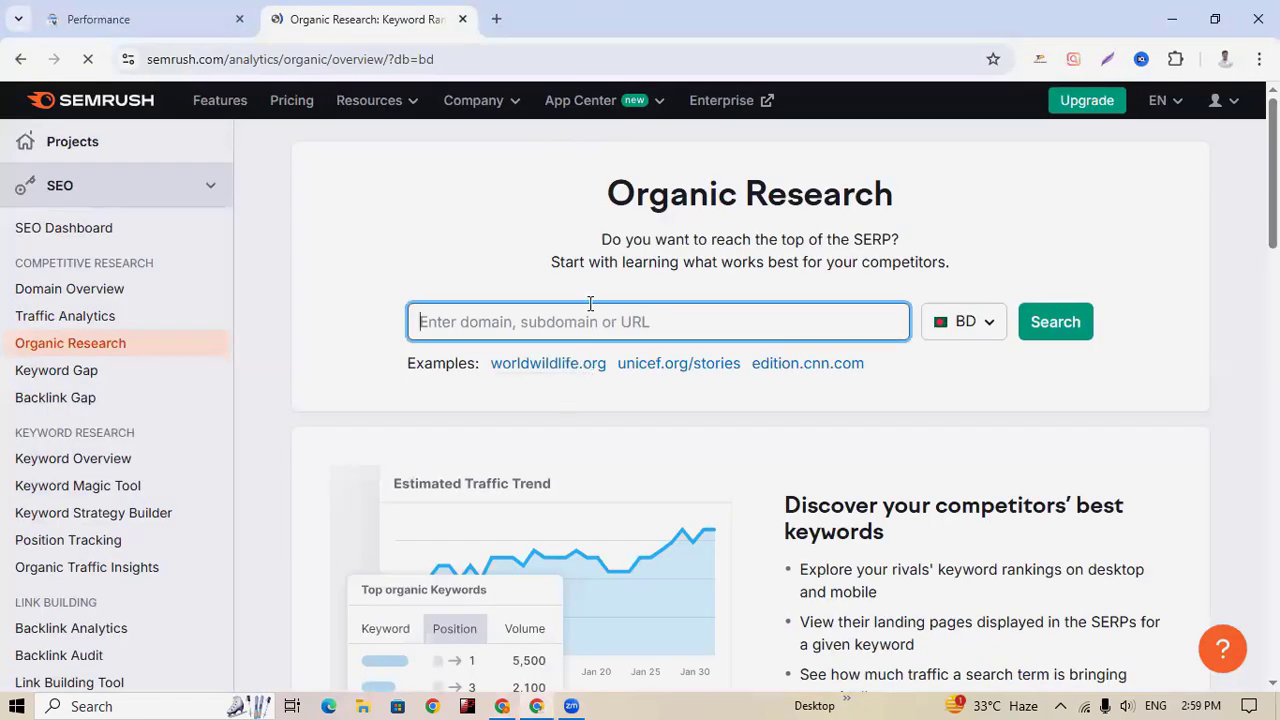
{"action": "key", "text": "ctrl+v"}
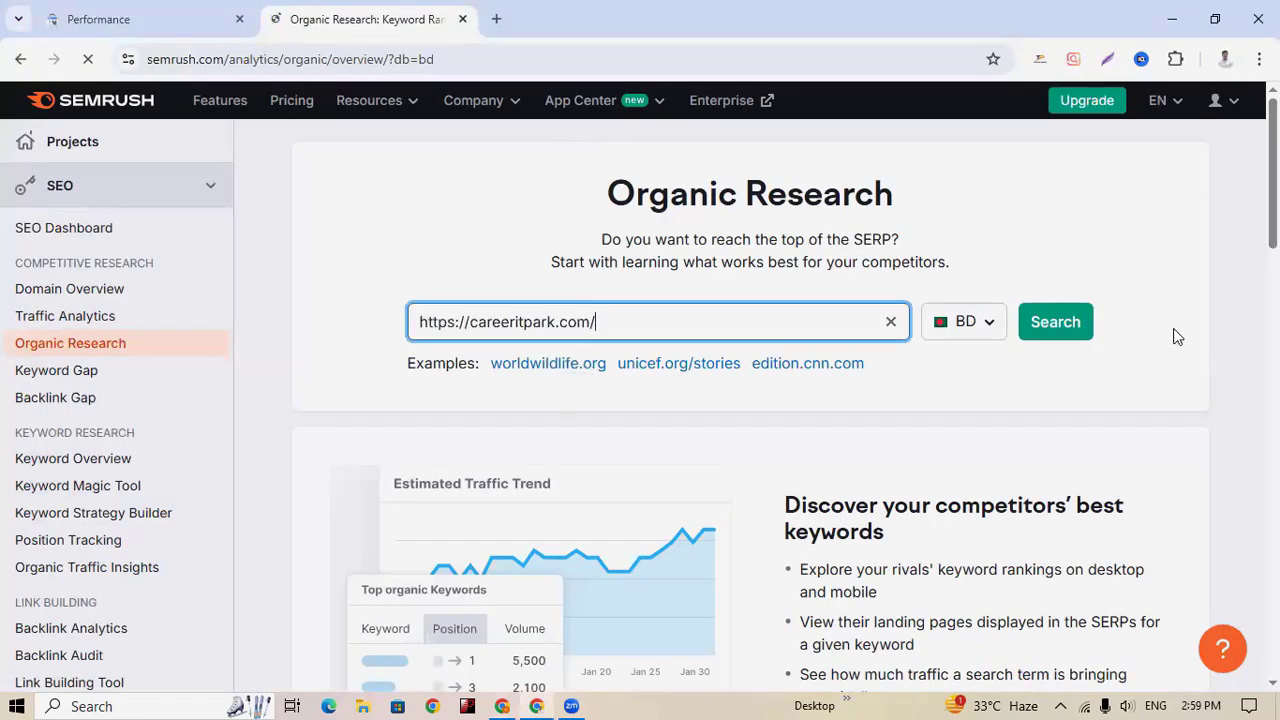
{"action": "left_click", "coordinate": [1053, 328]}
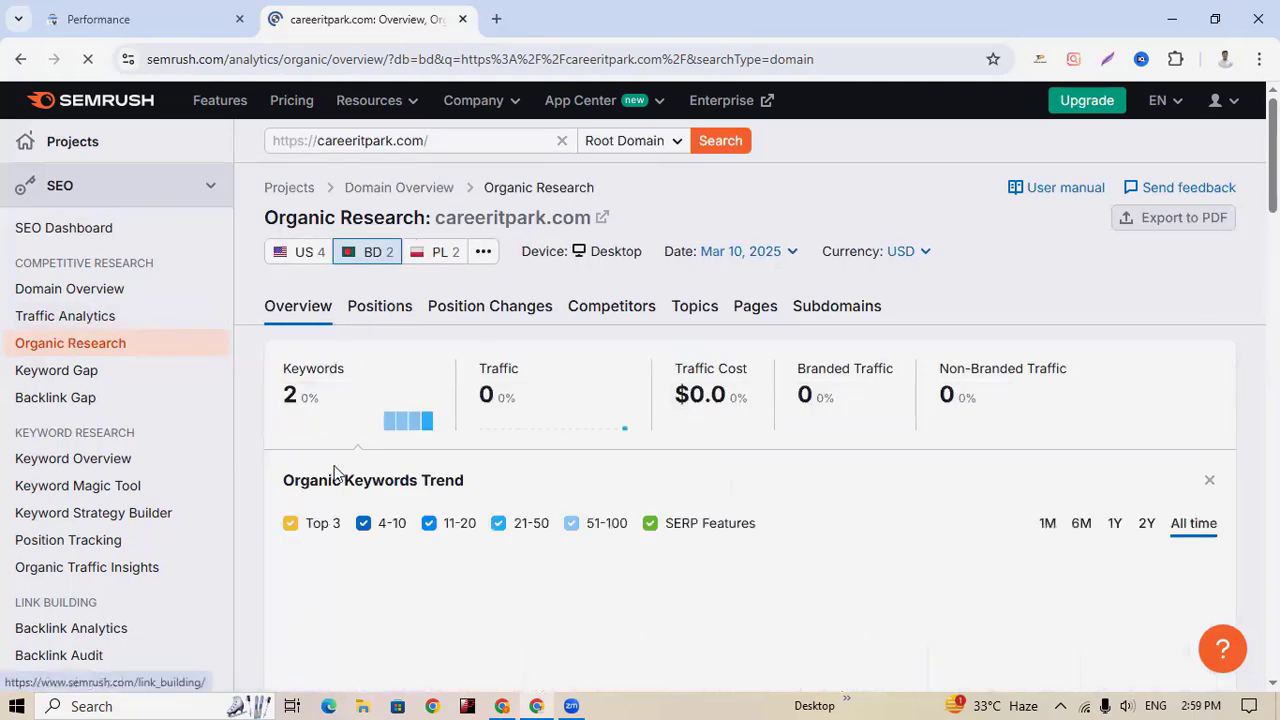
Review careeritpark.com's organic search positions with their keywords and ranking URLs, and try to export the list
{"action": "left_click", "coordinate": [377, 311]}
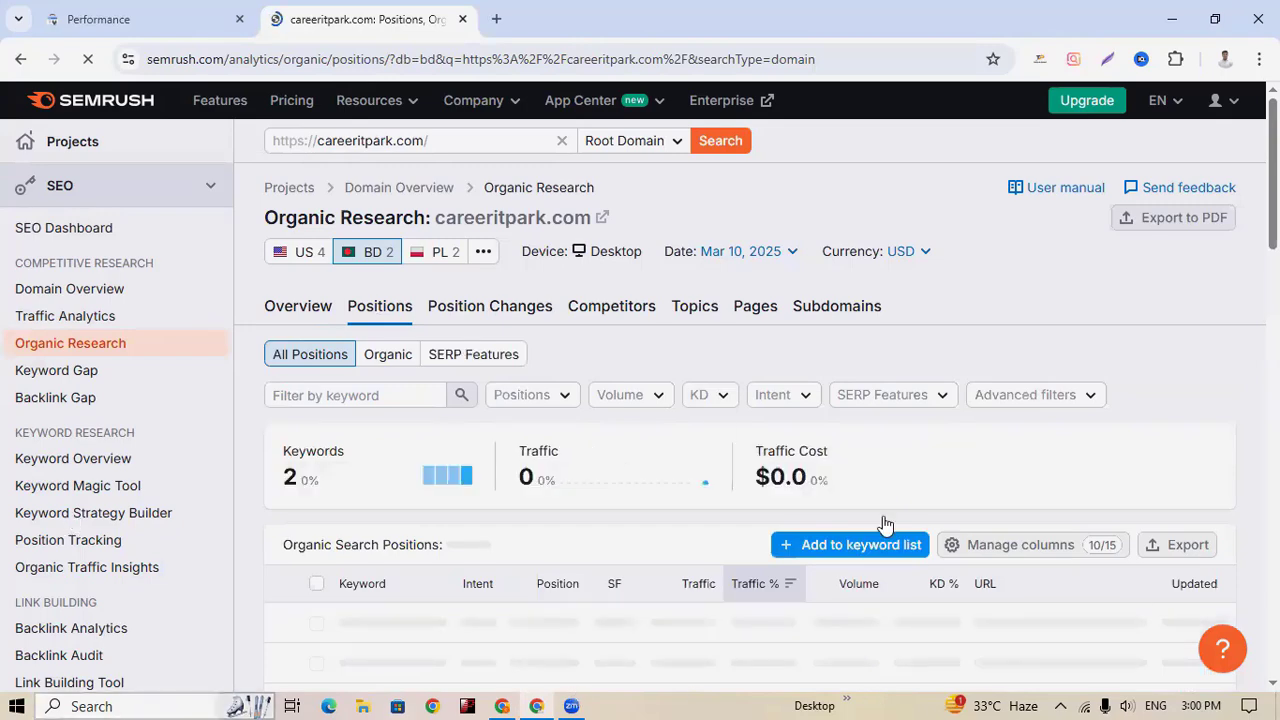
{"action": "scroll", "coordinate": [879, 523], "scroll_direction": "down", "scroll_amount": 4}
{"action": "scroll", "coordinate": [879, 523], "scroll_direction": "up", "scroll_amount": 3}
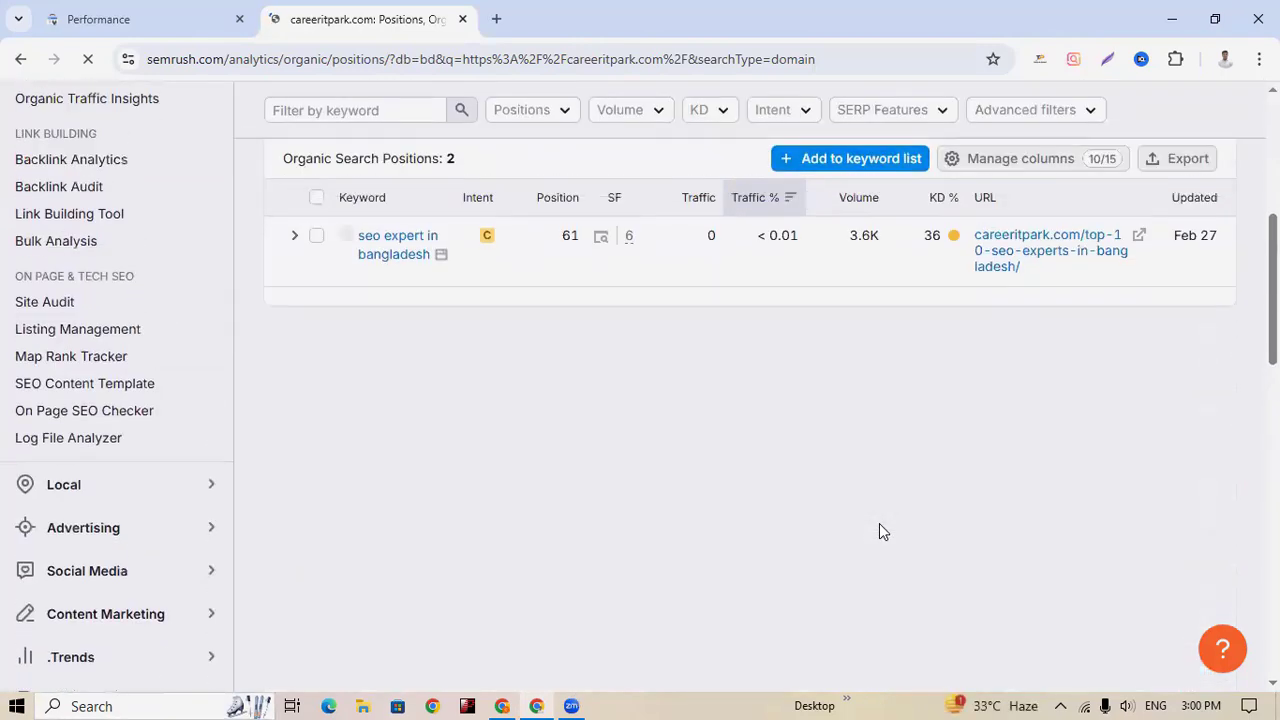
{"action": "scroll", "coordinate": [881, 532], "scroll_direction": "up", "scroll_amount": 1}
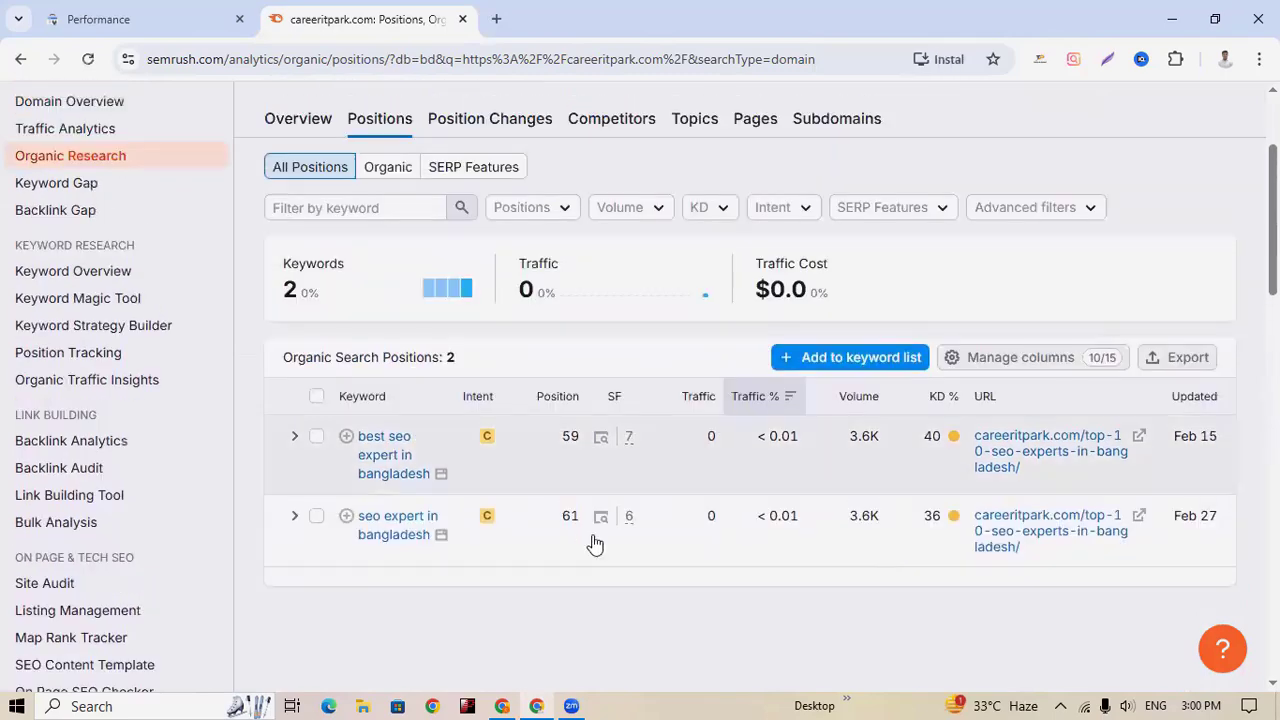
{"action": "scroll", "coordinate": [943, 494], "scroll_direction": "down", "scroll_amount": 1}
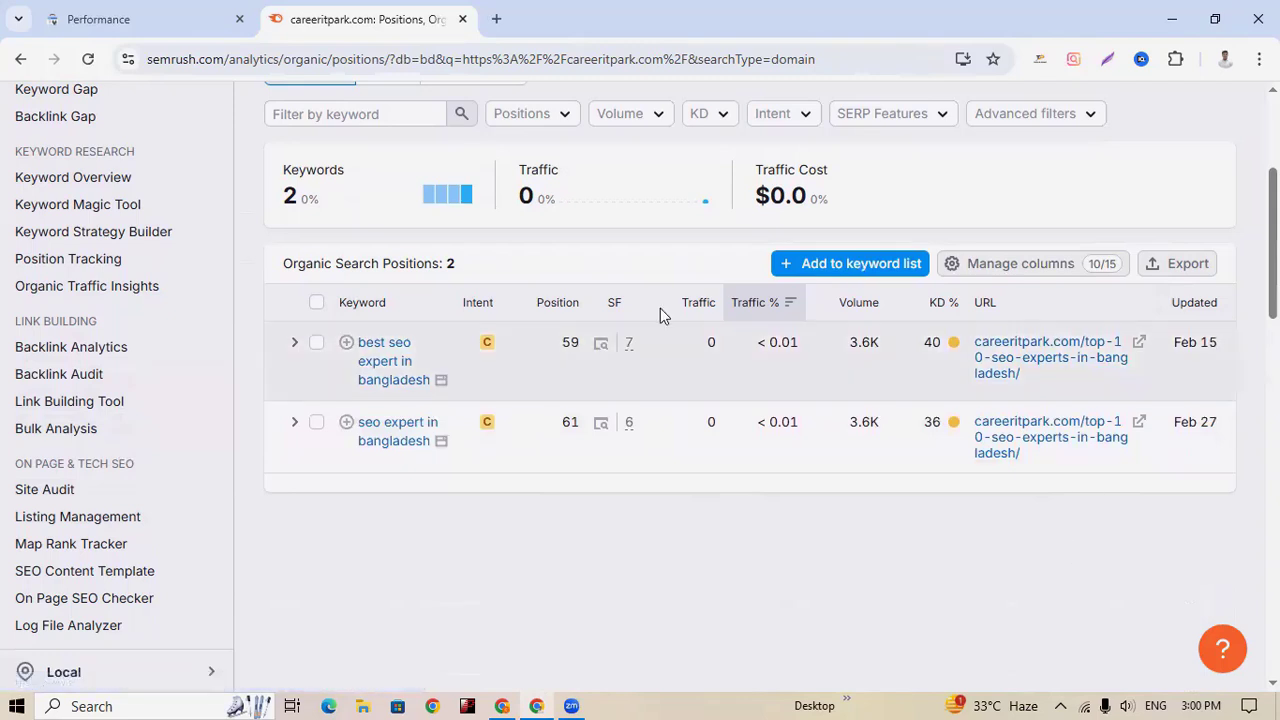
{"action": "left_click", "coordinate": [1188, 265]}
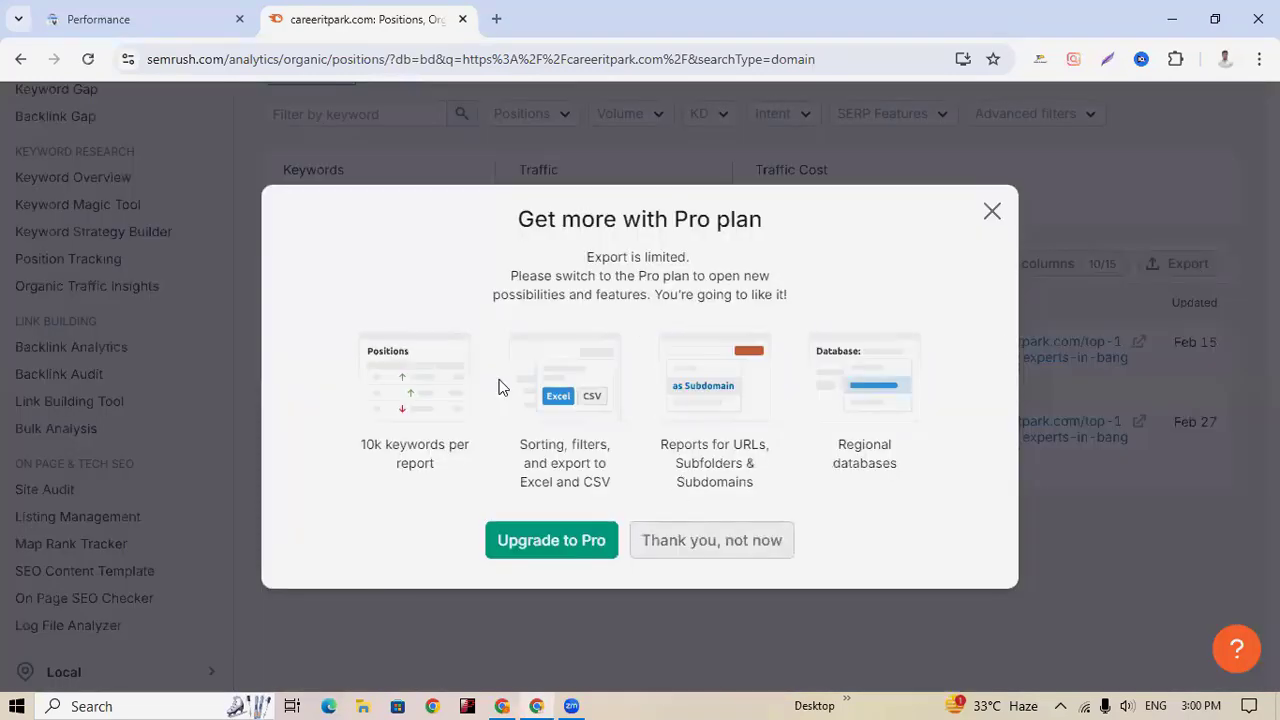
Dismiss the Pro plan offer and look over careeritpark.com's organic search positions again
{"action": "left_click", "coordinate": [991, 213]}
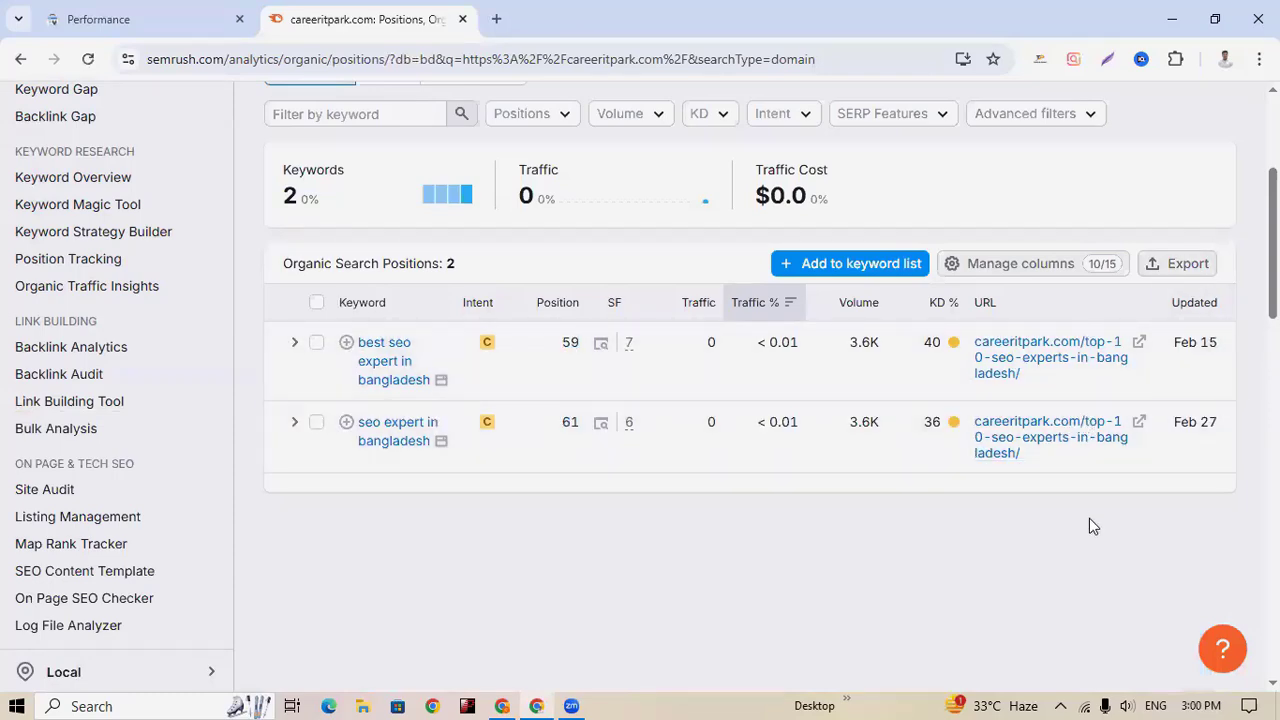
{"action": "scroll", "coordinate": [1088, 521], "scroll_direction": "up", "scroll_amount": 1}
{"action": "scroll", "coordinate": [1094, 523], "scroll_direction": "down", "scroll_amount": 2}
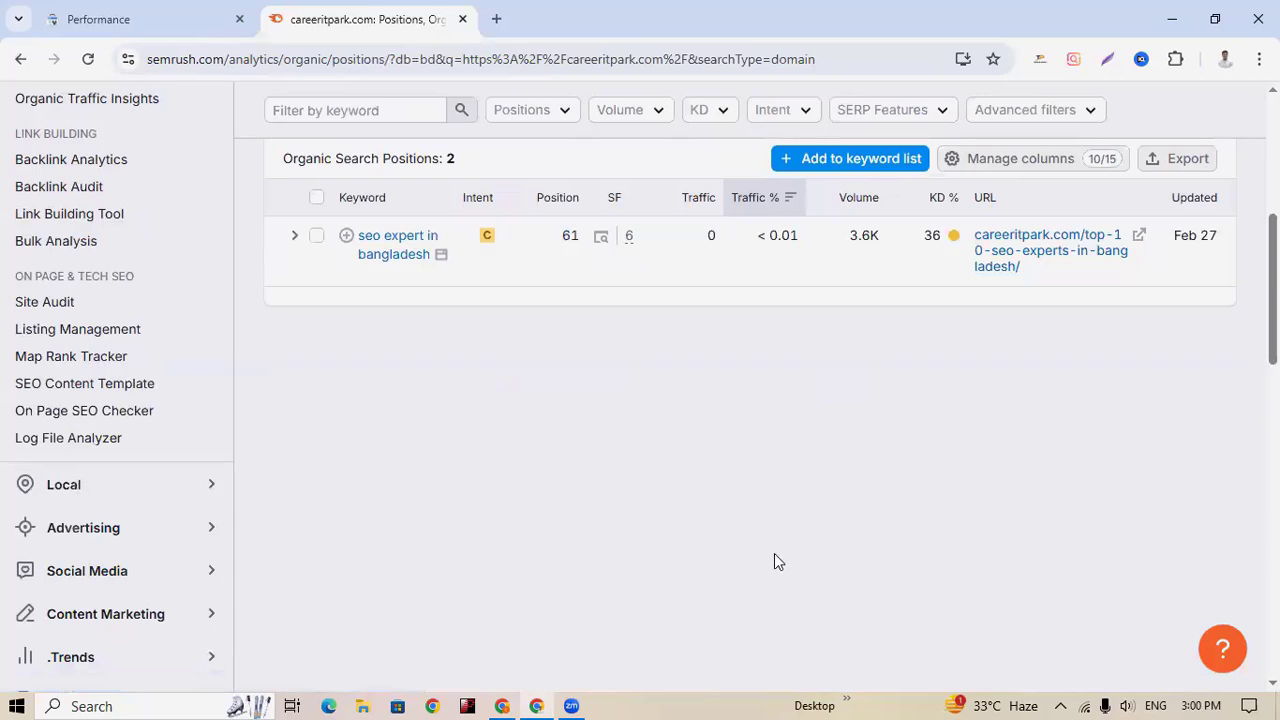
Open the exported careeritpark.com organic positions file from the Downloads folder in Excel and widen its Keyword and URL columns
{"action": "left_click", "coordinate": [365, 703]}
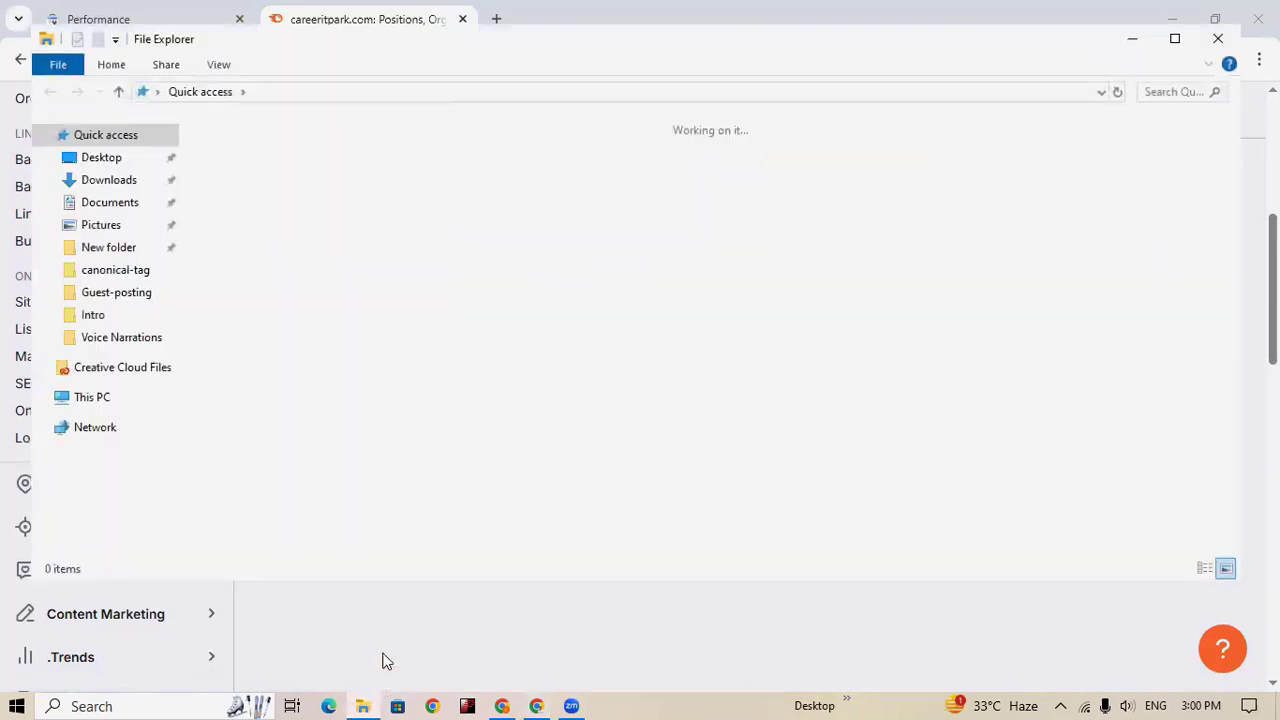
{"action": "left_click", "coordinate": [105, 183]}
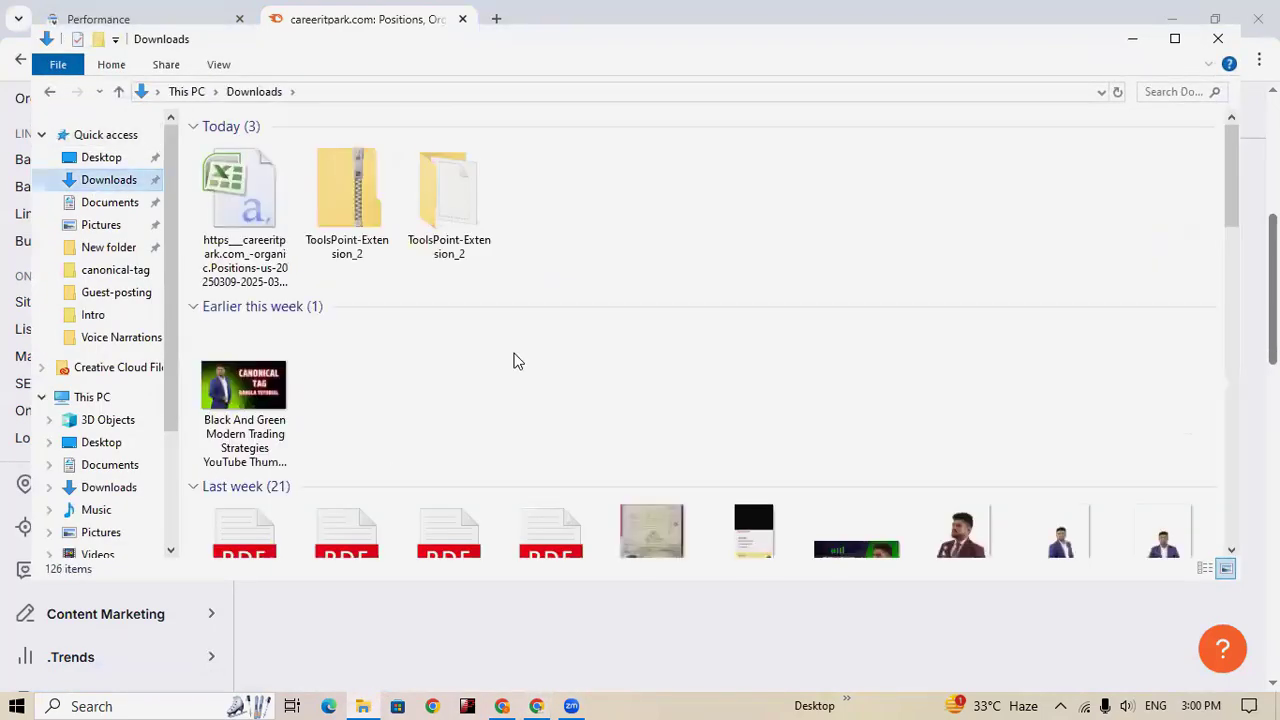
{"action": "left_click", "coordinate": [263, 203]}
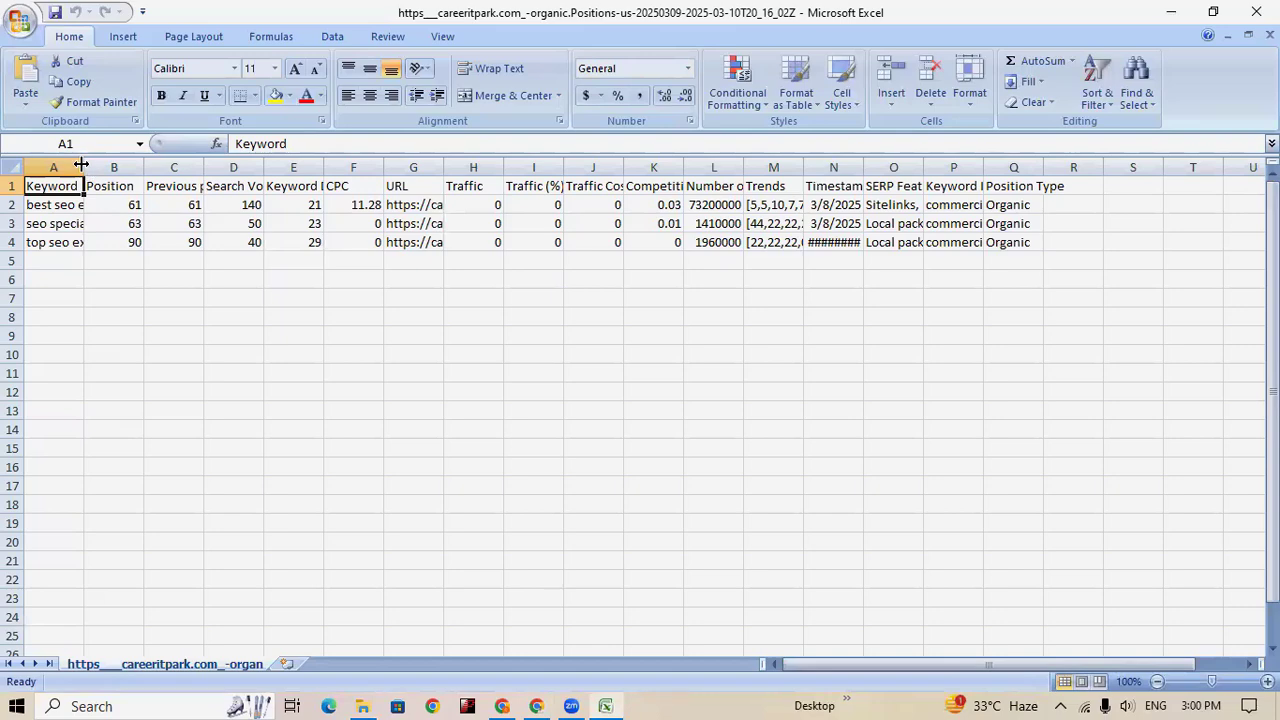
{"action": "left_click_drag", "start_coordinate": [82, 165], "coordinate": [233, 196]}
{"action": "left_click_drag", "start_coordinate": [594, 169], "coordinate": [953, 237]}
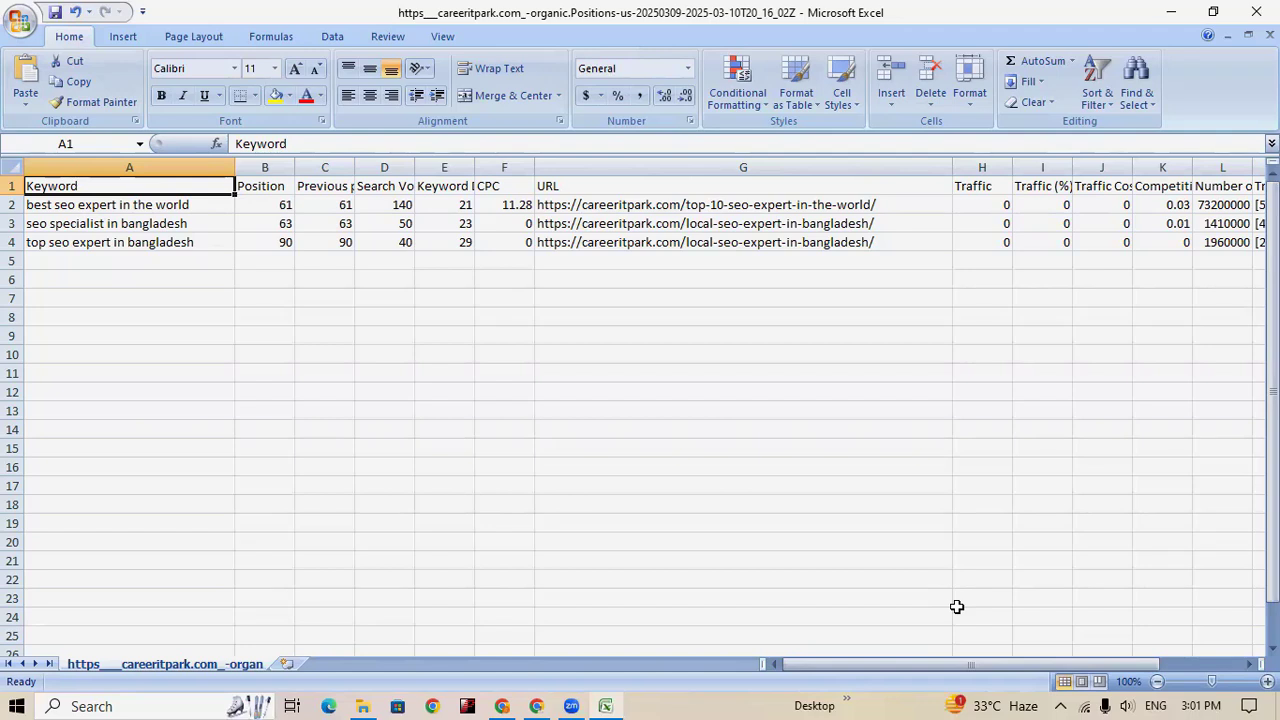
Switch to the keyword cannibalization document in Chrome and review its identification methods, its solutions and the keyword-to-URL table
{"action": "left_click", "coordinate": [502, 704]}
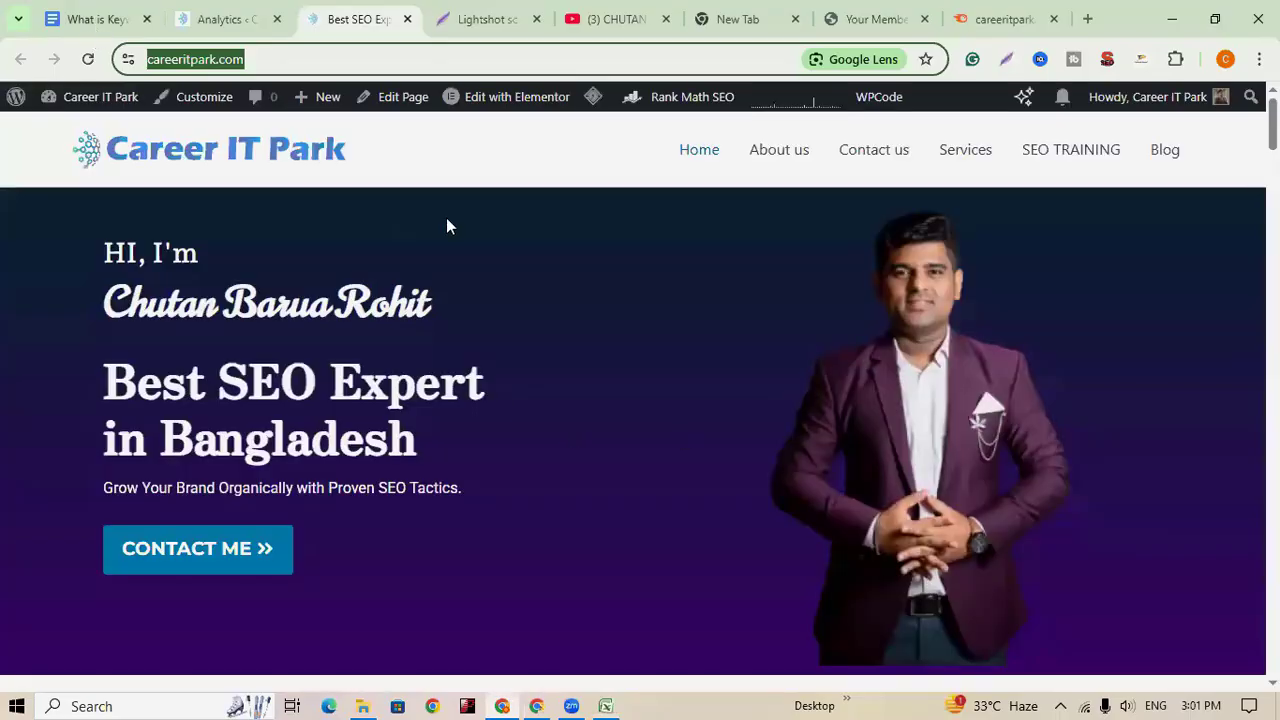
{"action": "left_click", "coordinate": [90, 19]}
{"action": "scroll", "coordinate": [720, 476], "scroll_direction": "down", "scroll_amount": 2}
{"action": "scroll", "coordinate": [720, 476], "scroll_direction": "up", "scroll_amount": 1}
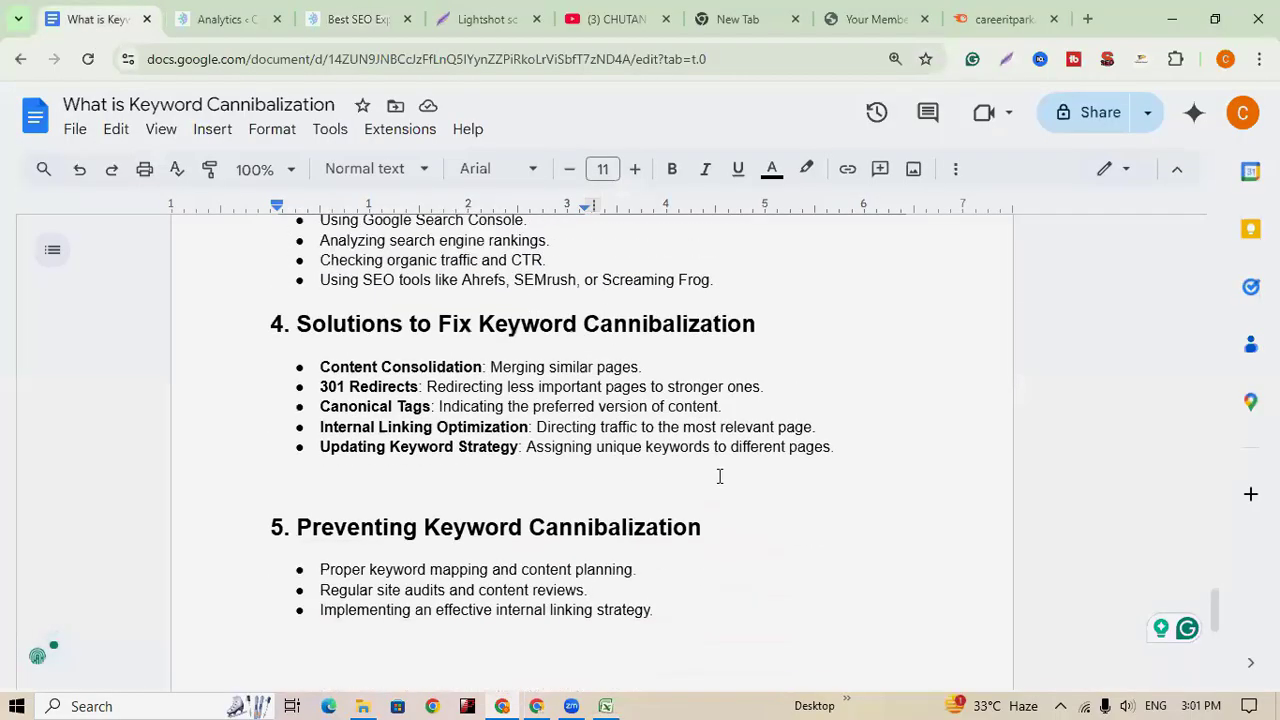
{"action": "scroll", "coordinate": [719, 476], "scroll_direction": "up", "scroll_amount": 1}
{"action": "scroll", "coordinate": [614, 446], "scroll_direction": "up", "scroll_amount": 1}
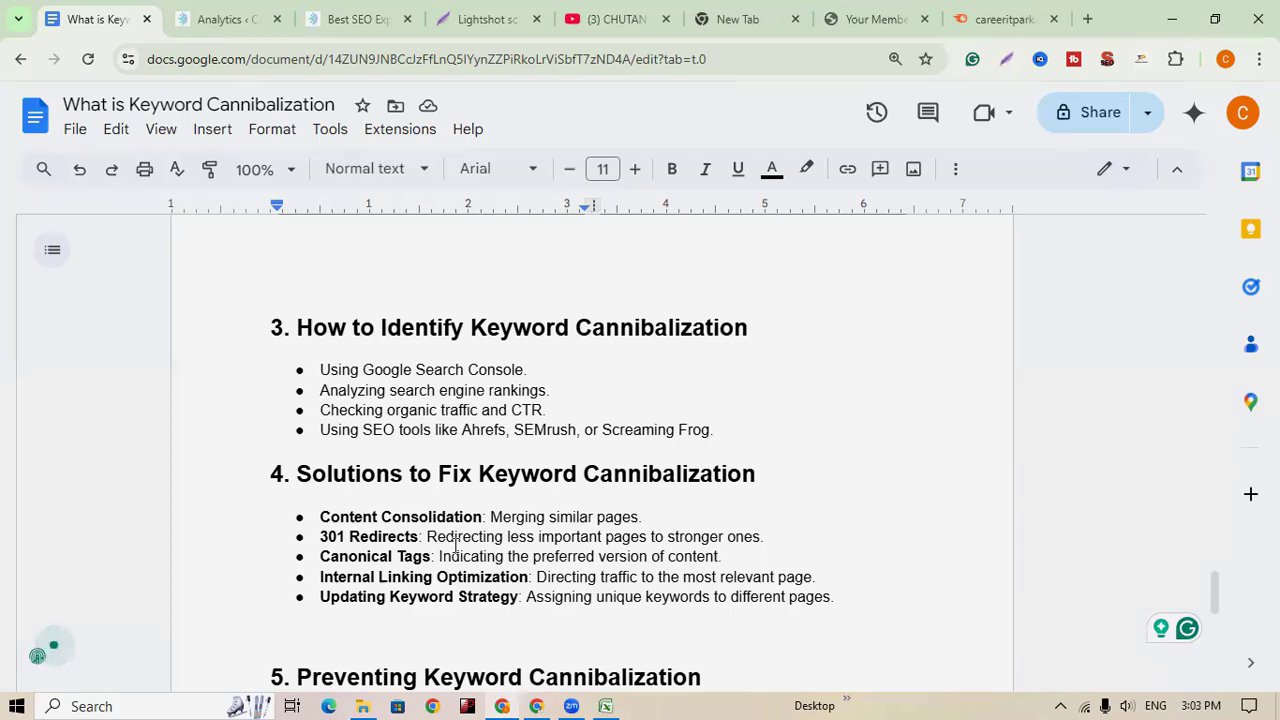
{"action": "scroll", "coordinate": [455, 543], "scroll_direction": "up", "scroll_amount": 10}
{"action": "scroll", "coordinate": [223, 473], "scroll_direction": "down", "scroll_amount": 3}
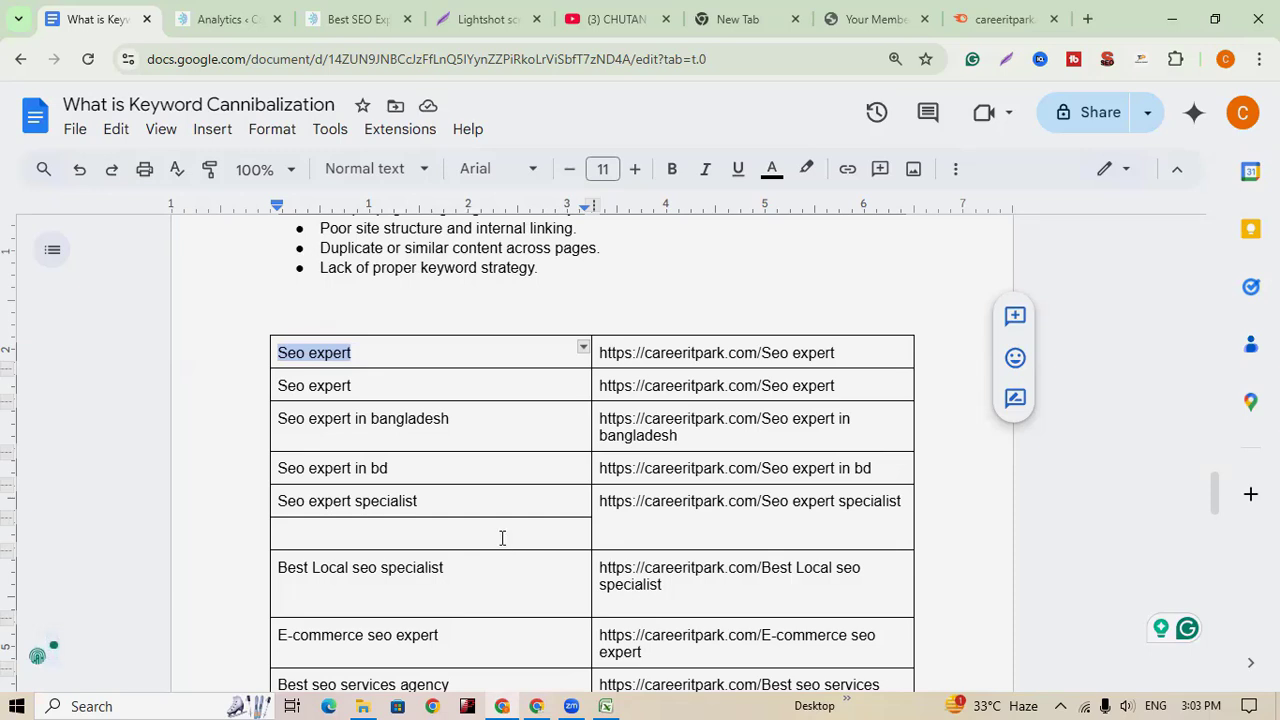
Go to Rank Math's Redirections in the careeritpark.com WordPress admin and start a new redirection
{"action": "left_click", "coordinate": [220, 19]}
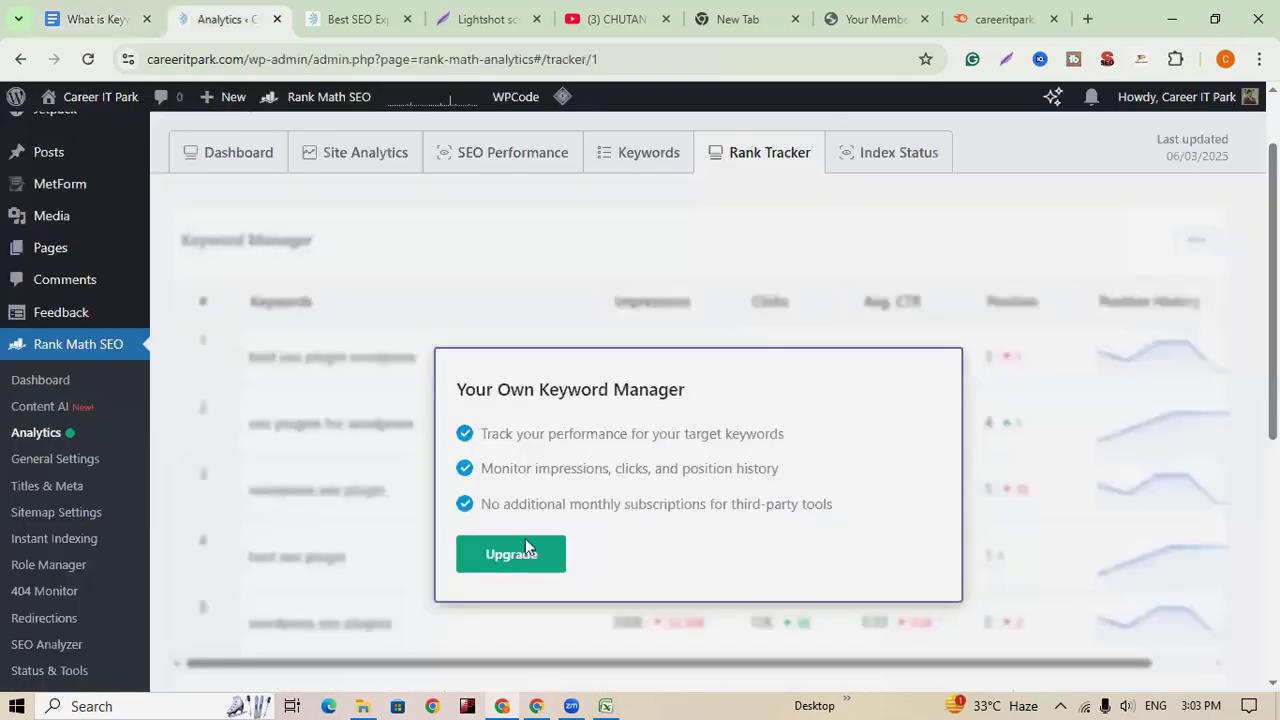
{"action": "left_click", "coordinate": [85, 370]}
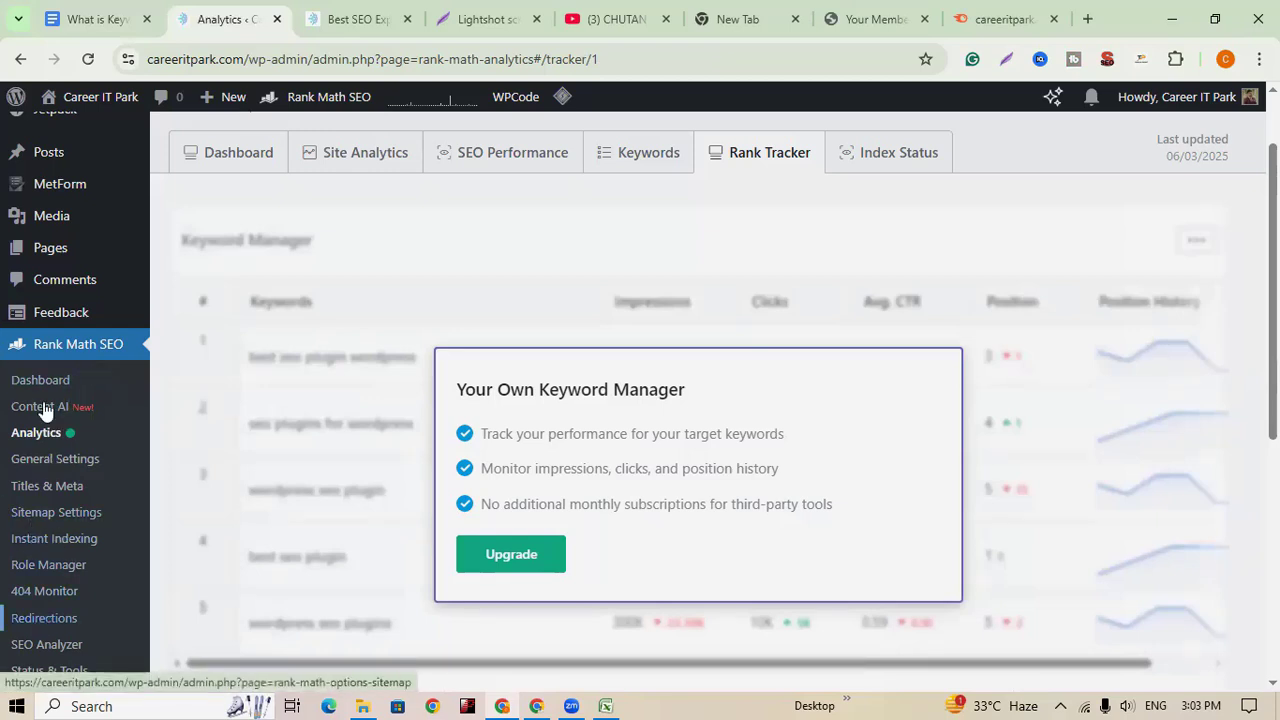
{"action": "scroll", "coordinate": [55, 530], "scroll_direction": "down", "scroll_amount": 2}
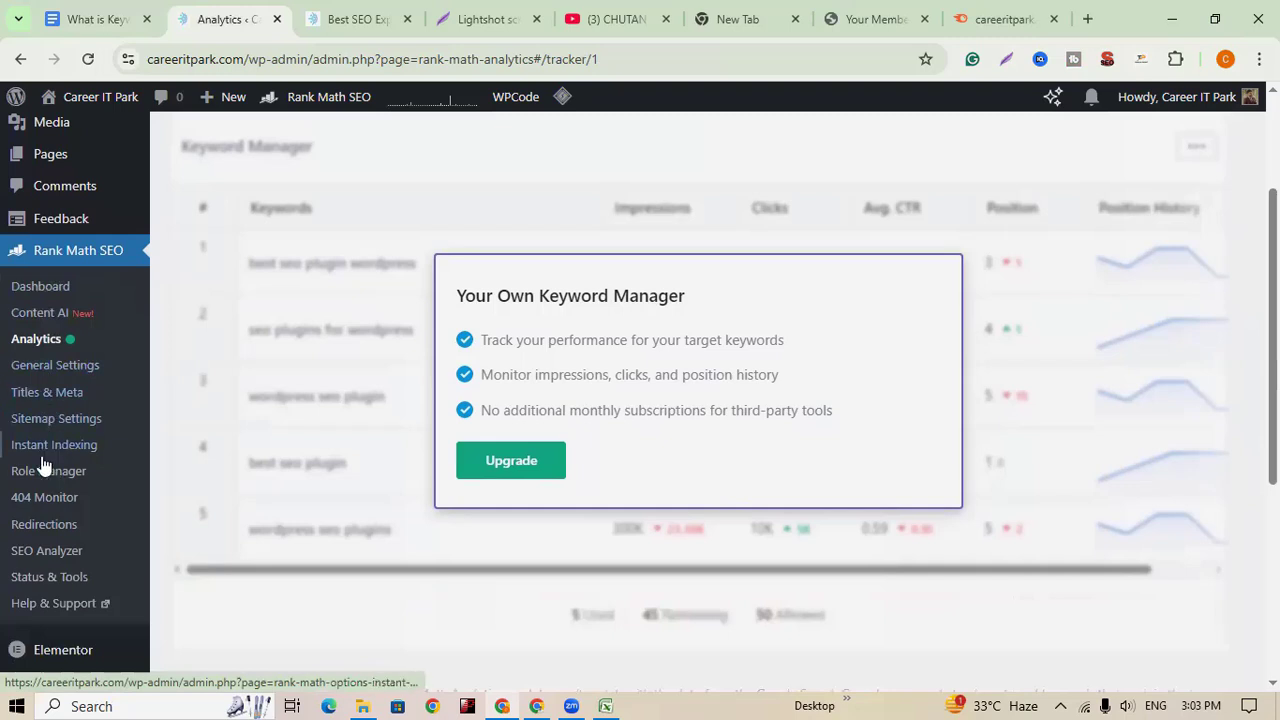
{"action": "left_click", "coordinate": [56, 525]}
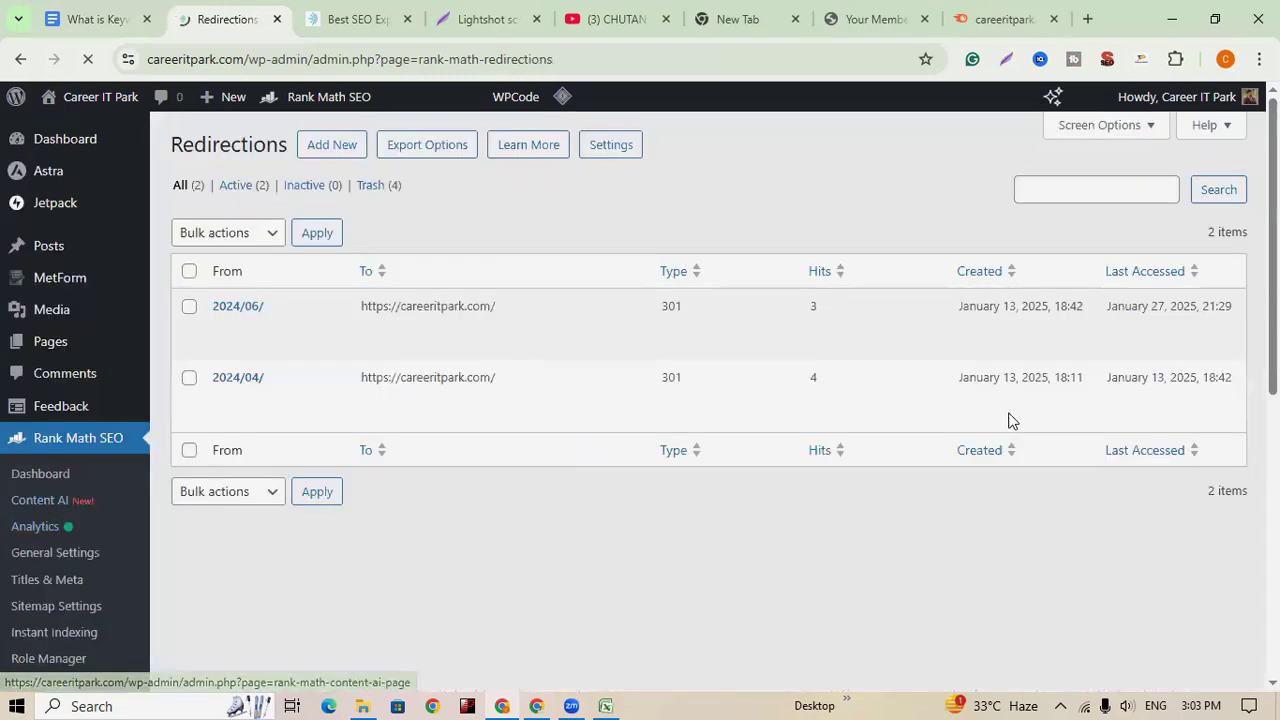
{"action": "left_click", "coordinate": [334, 151]}
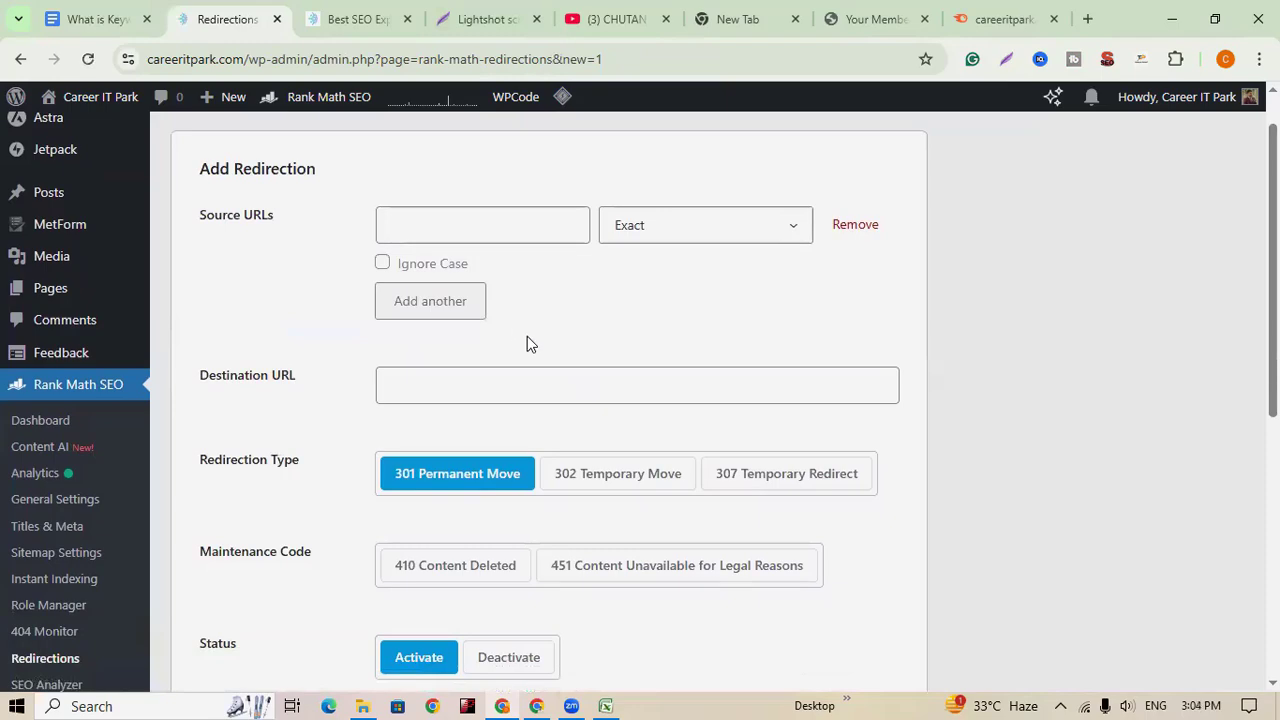
Look through the SEO tutorials on the open YouTube channel and return to the new redirection form
{"action": "left_click", "coordinate": [620, 15]}
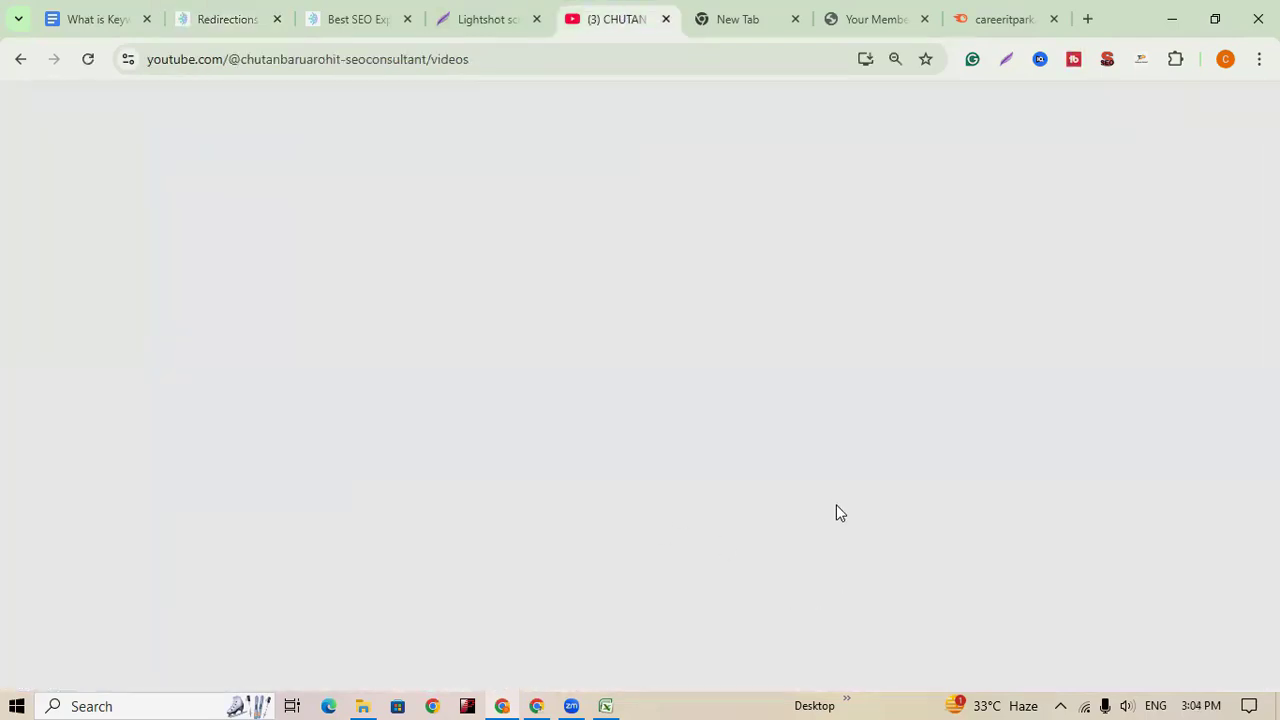
{"action": "scroll", "coordinate": [1100, 390], "scroll_direction": "down", "scroll_amount": 2}
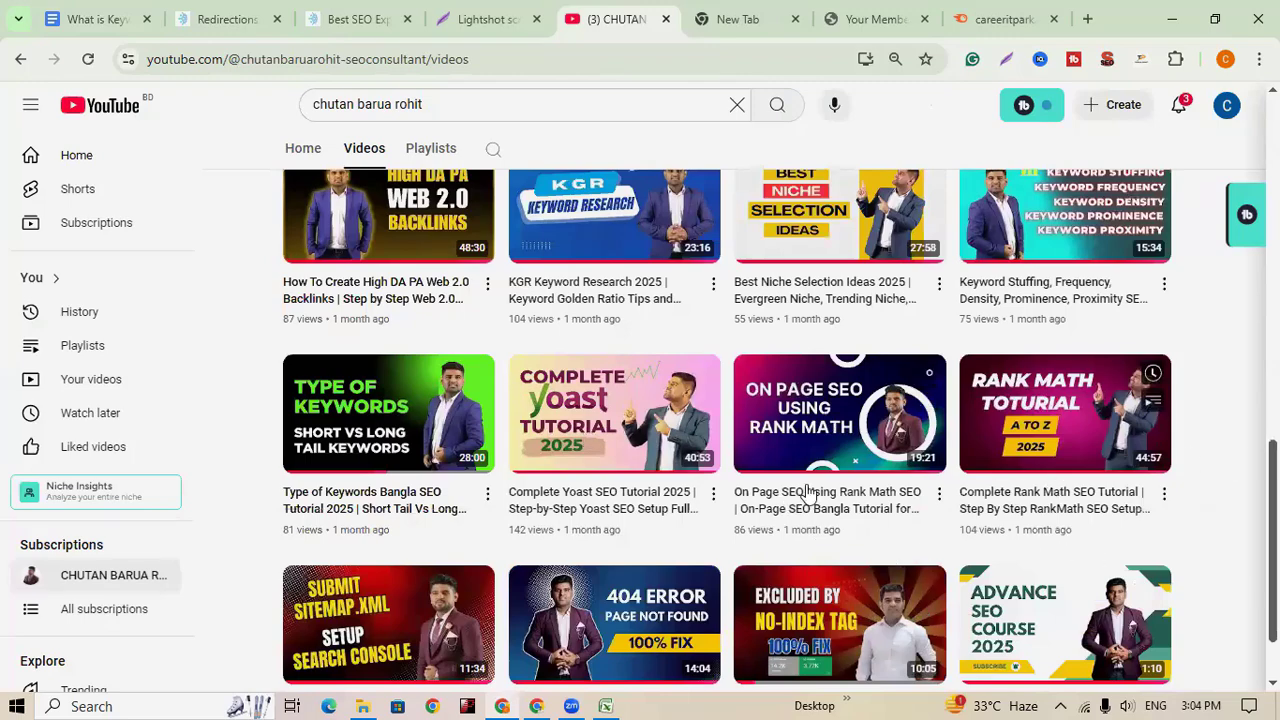
{"action": "scroll", "coordinate": [834, 523], "scroll_direction": "up", "scroll_amount": 2}
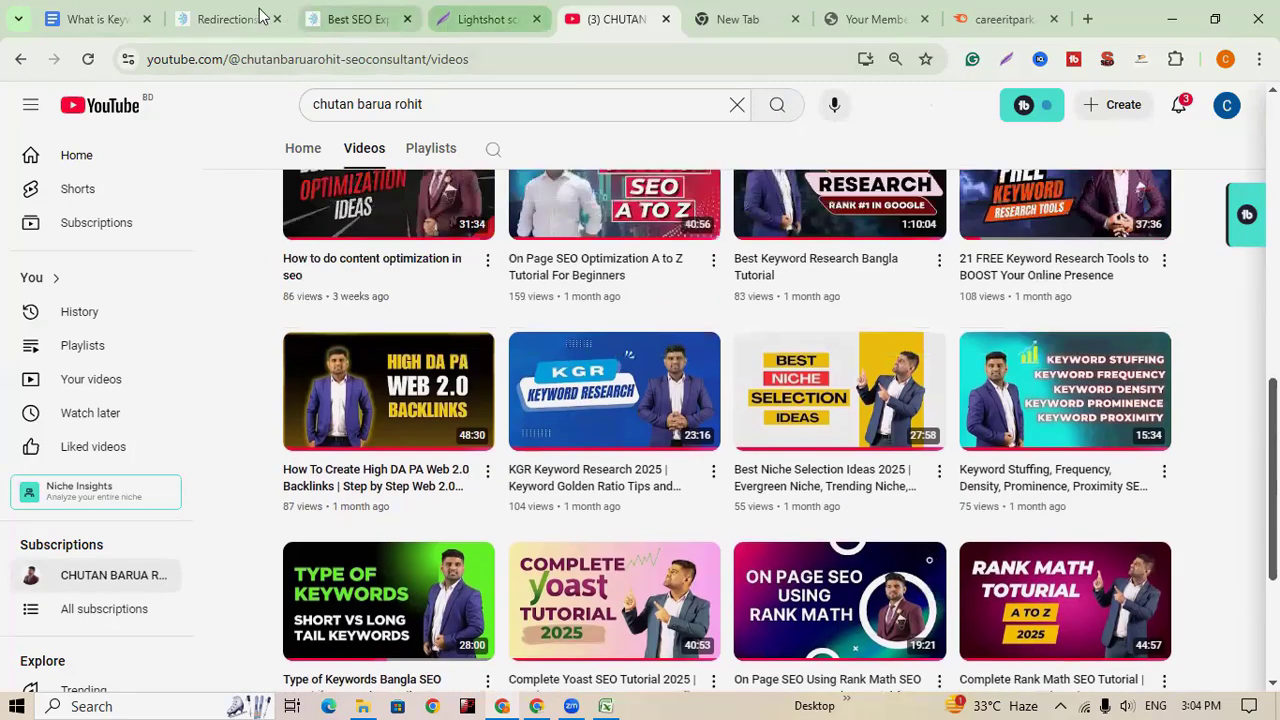
{"action": "left_click", "coordinate": [110, 20]}
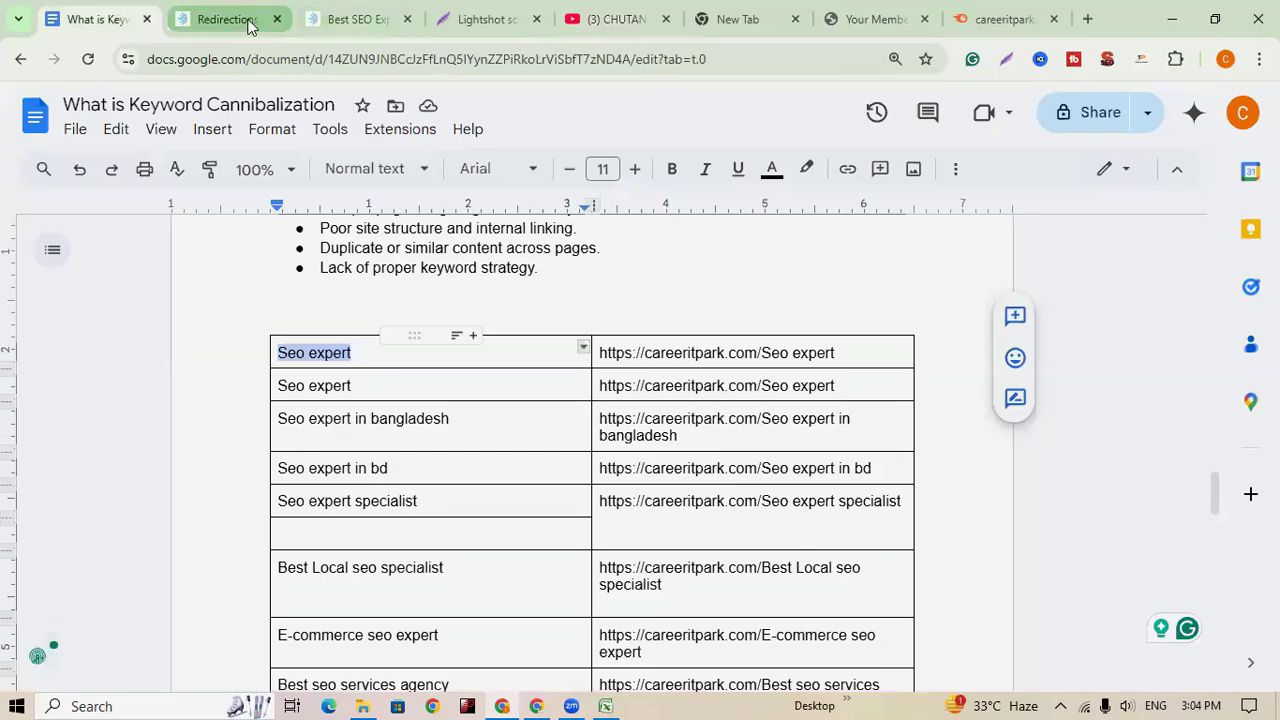
{"action": "left_click", "coordinate": [249, 21]}
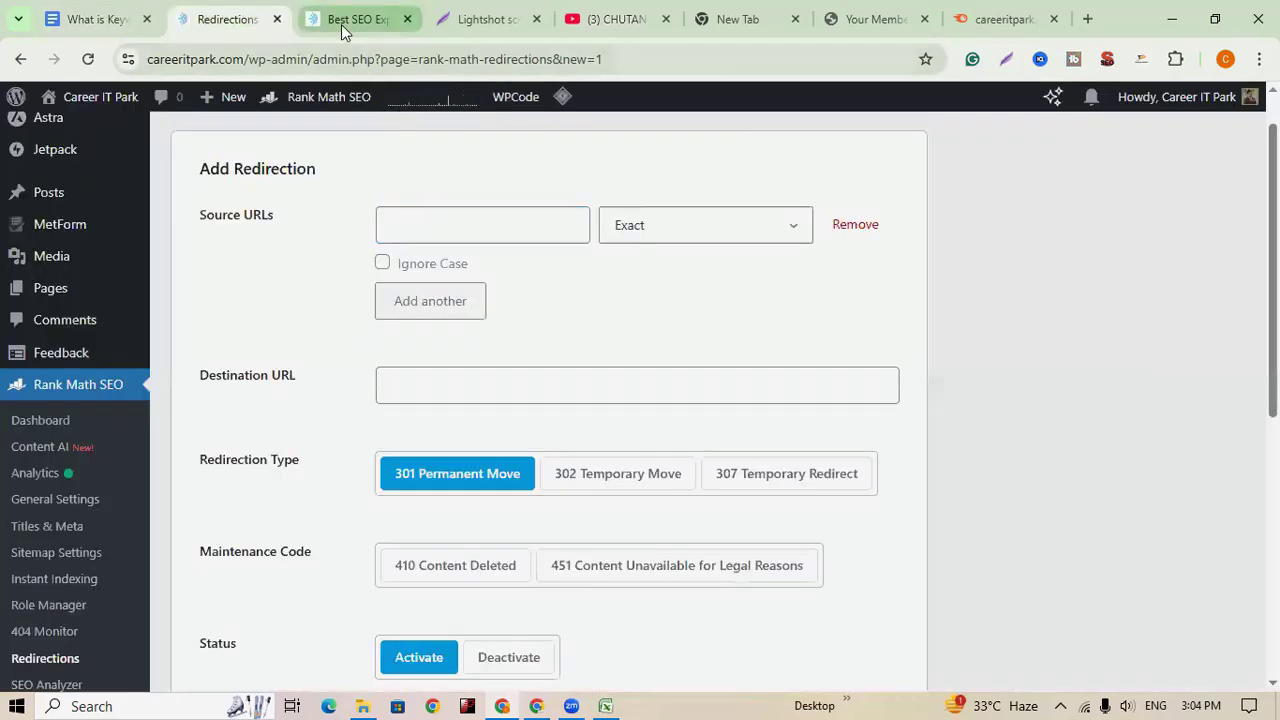
{"action": "left_click", "coordinate": [101, 17]}
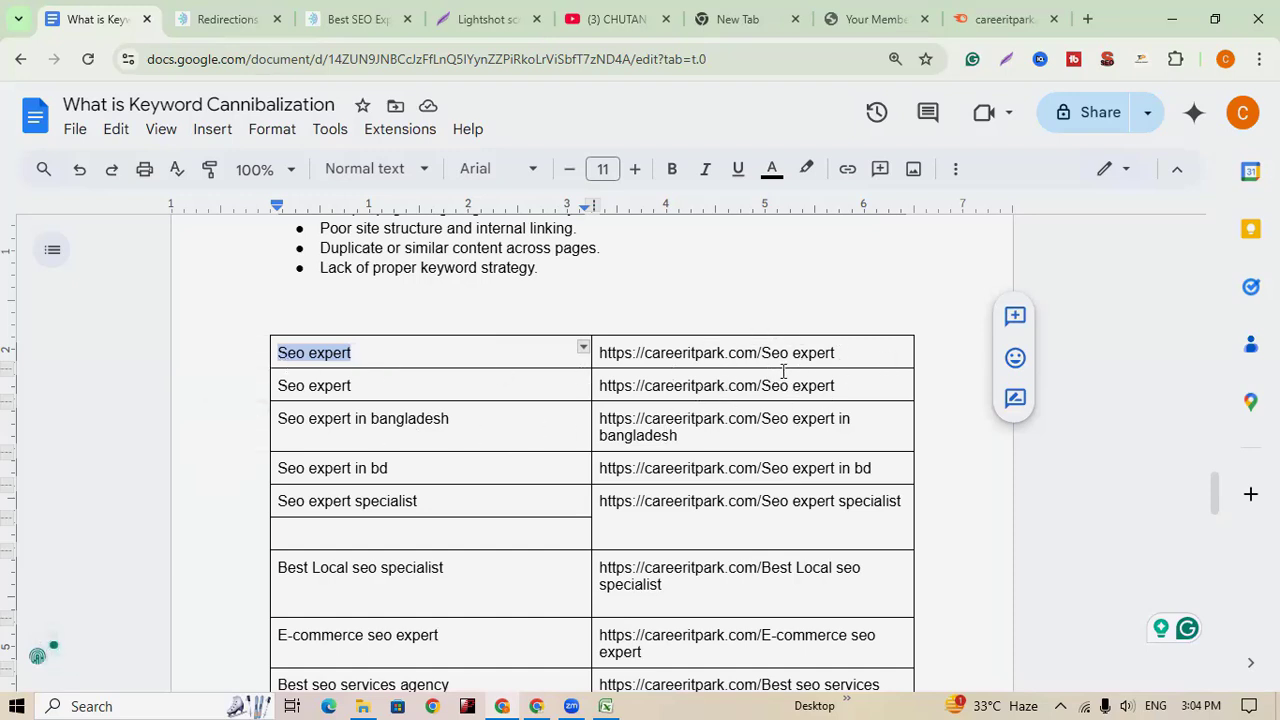
{"action": "left_click", "coordinate": [841, 352]}
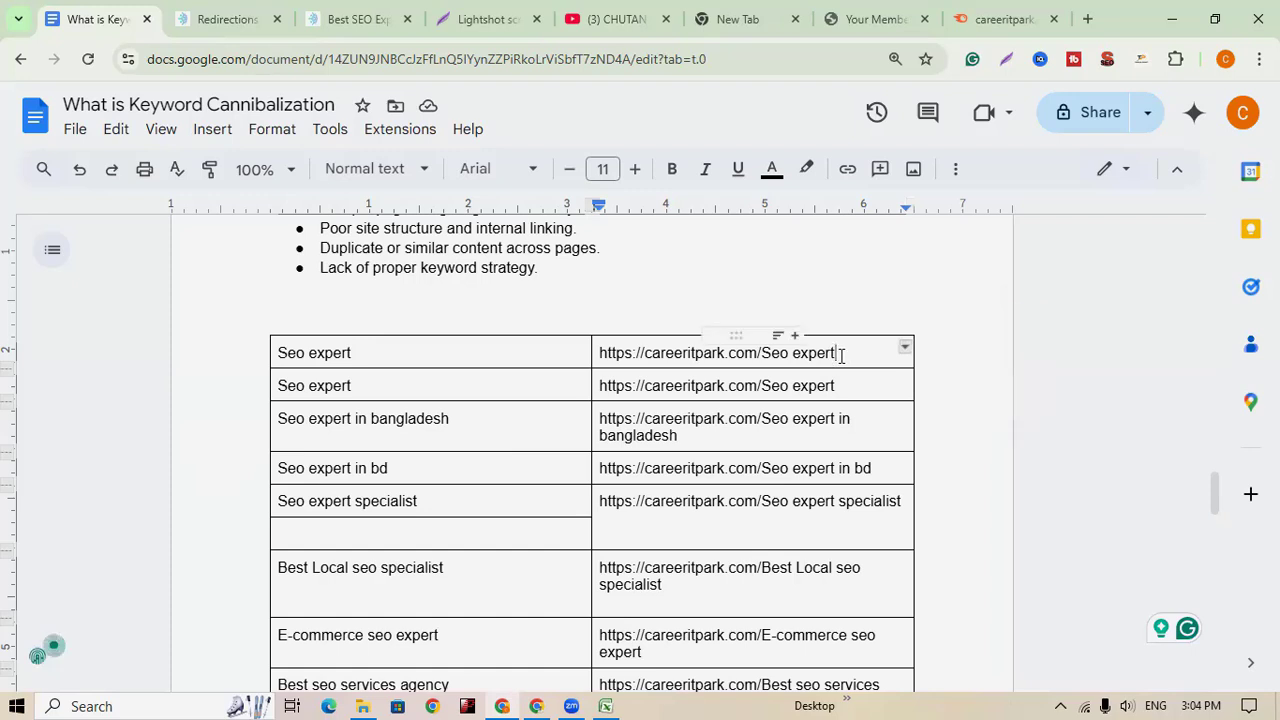
{"action": "left_click_drag", "start_coordinate": [834, 353], "coordinate": [598, 353]}
{"action": "key", "text": "ctrl+c"}
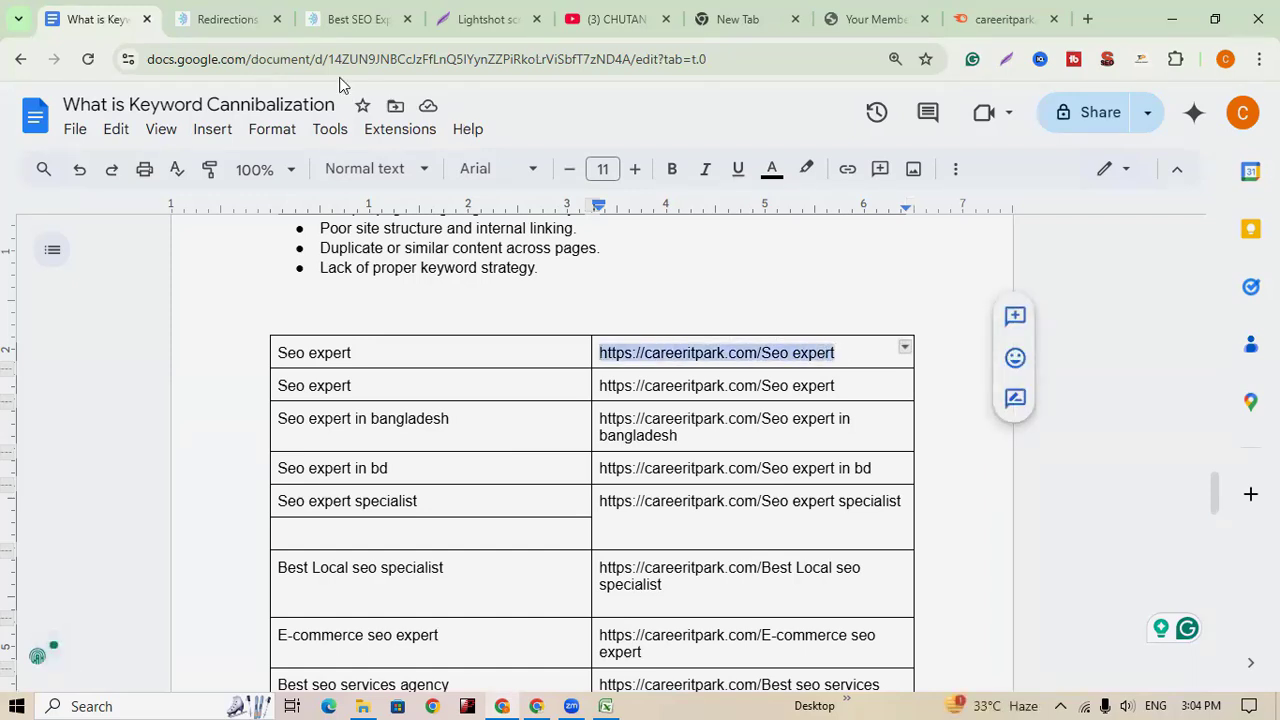
{"action": "left_click", "coordinate": [227, 19]}
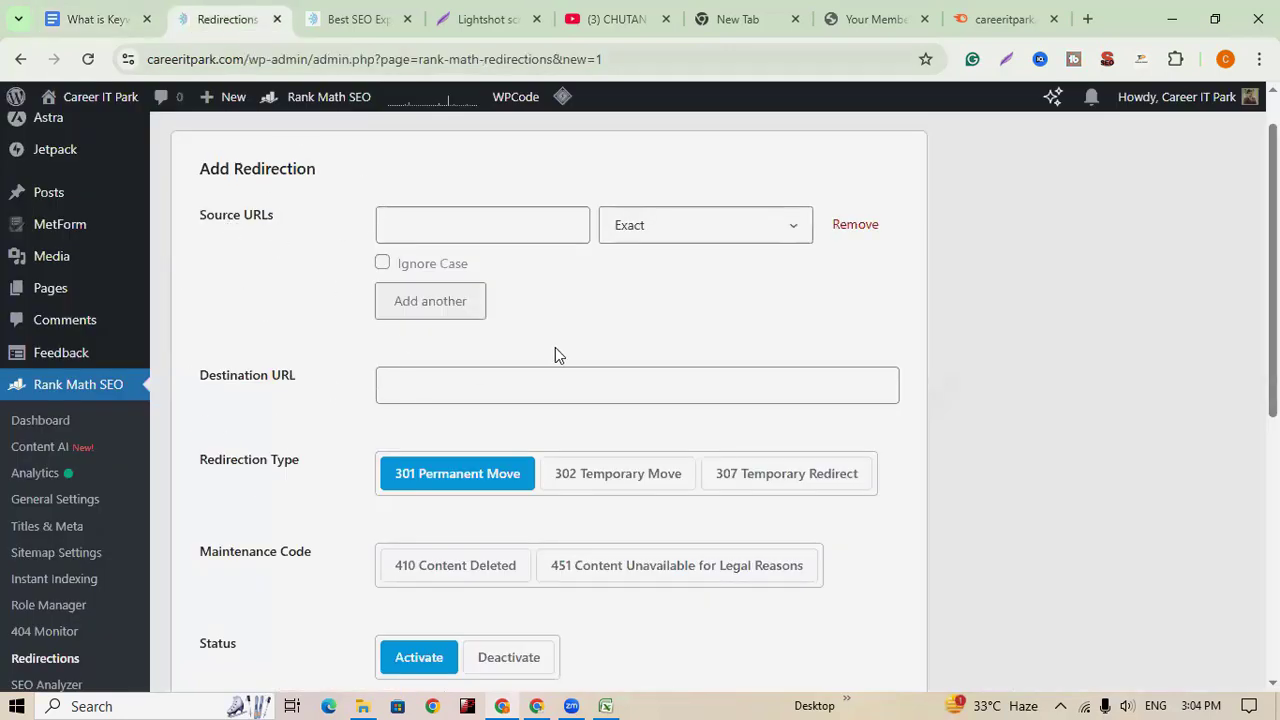
{"action": "left_click", "coordinate": [520, 366]}
{"action": "left_click", "coordinate": [476, 208]}
{"action": "left_click", "coordinate": [487, 215]}
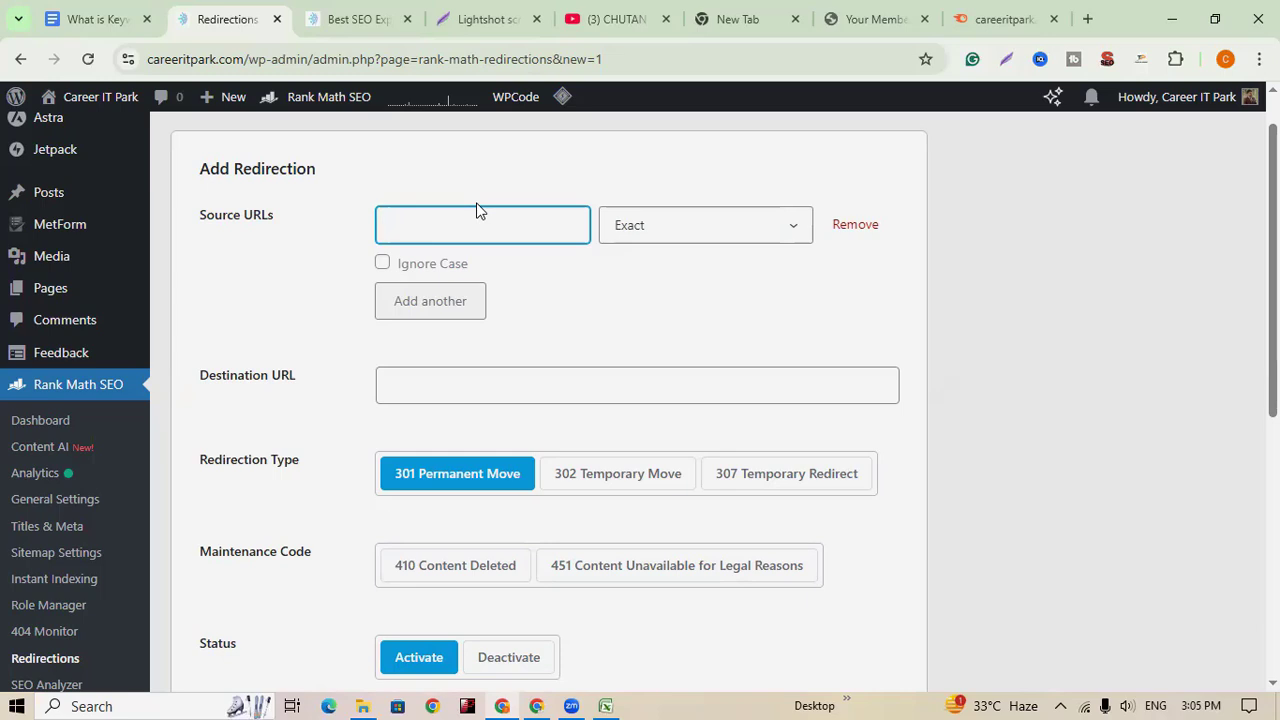
{"action": "key", "text": "ctrl+v"}
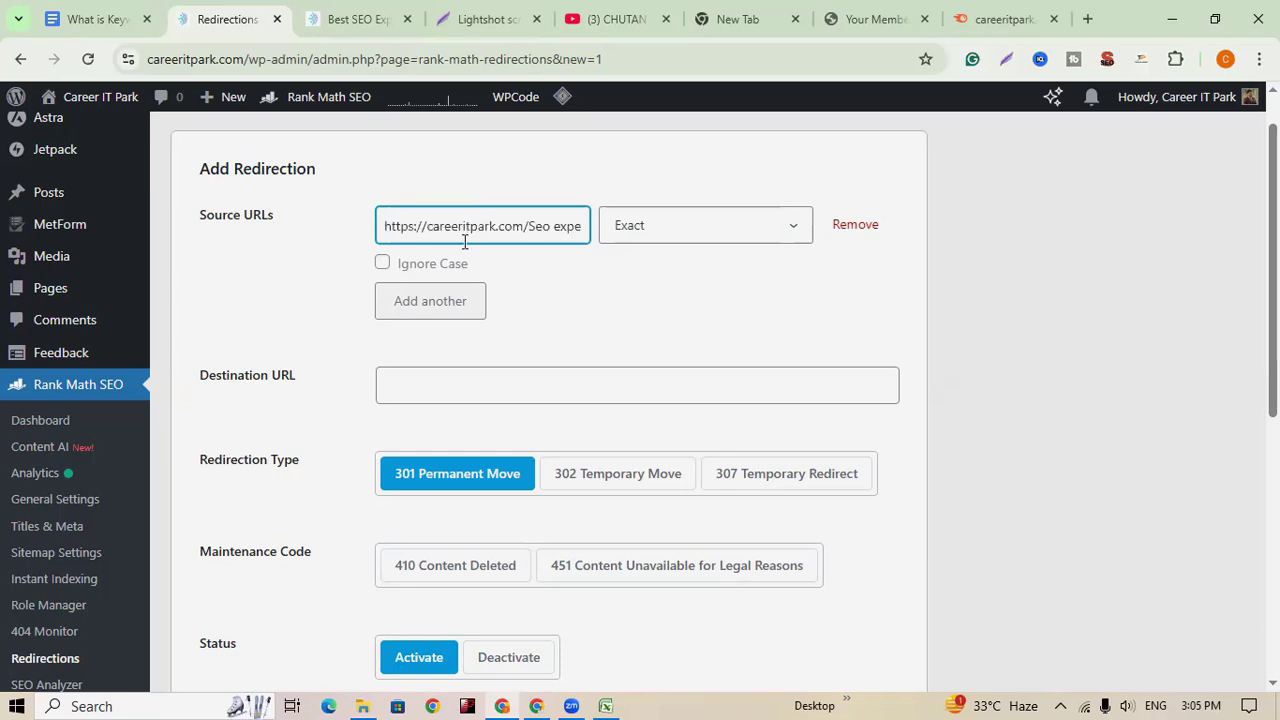
{"action": "left_click", "coordinate": [520, 386]}
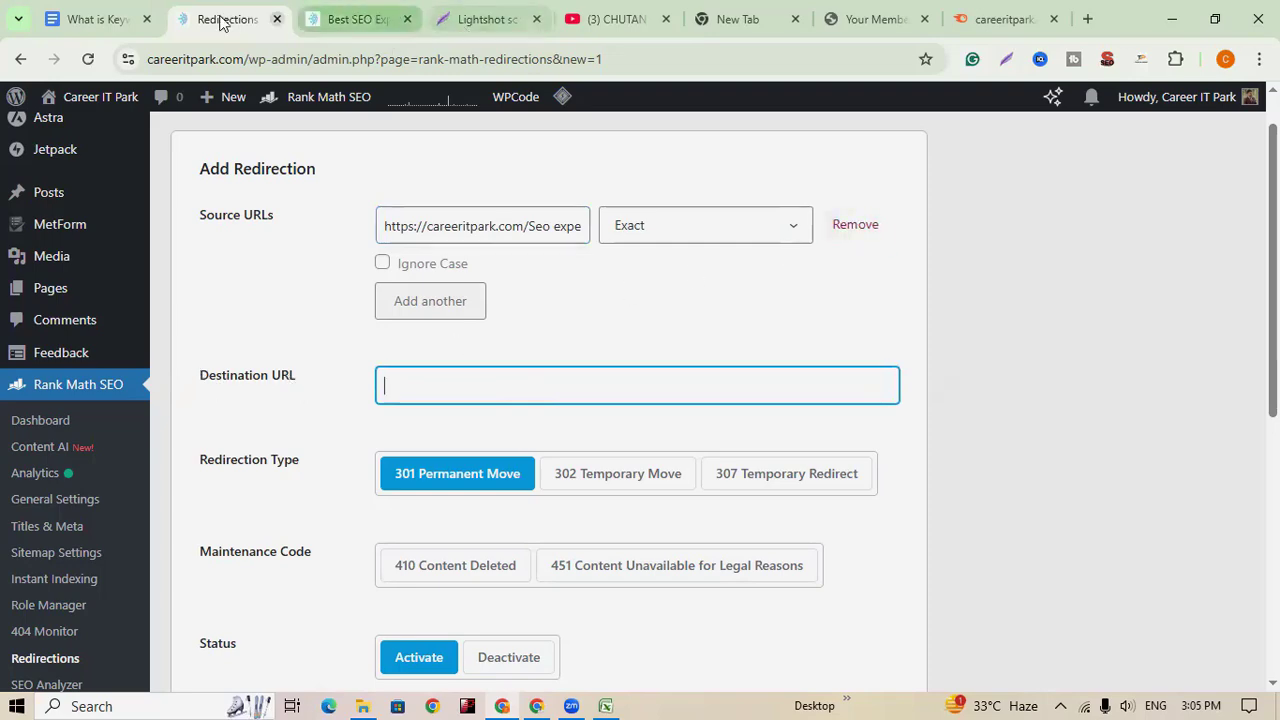
{"action": "left_click", "coordinate": [80, 18]}
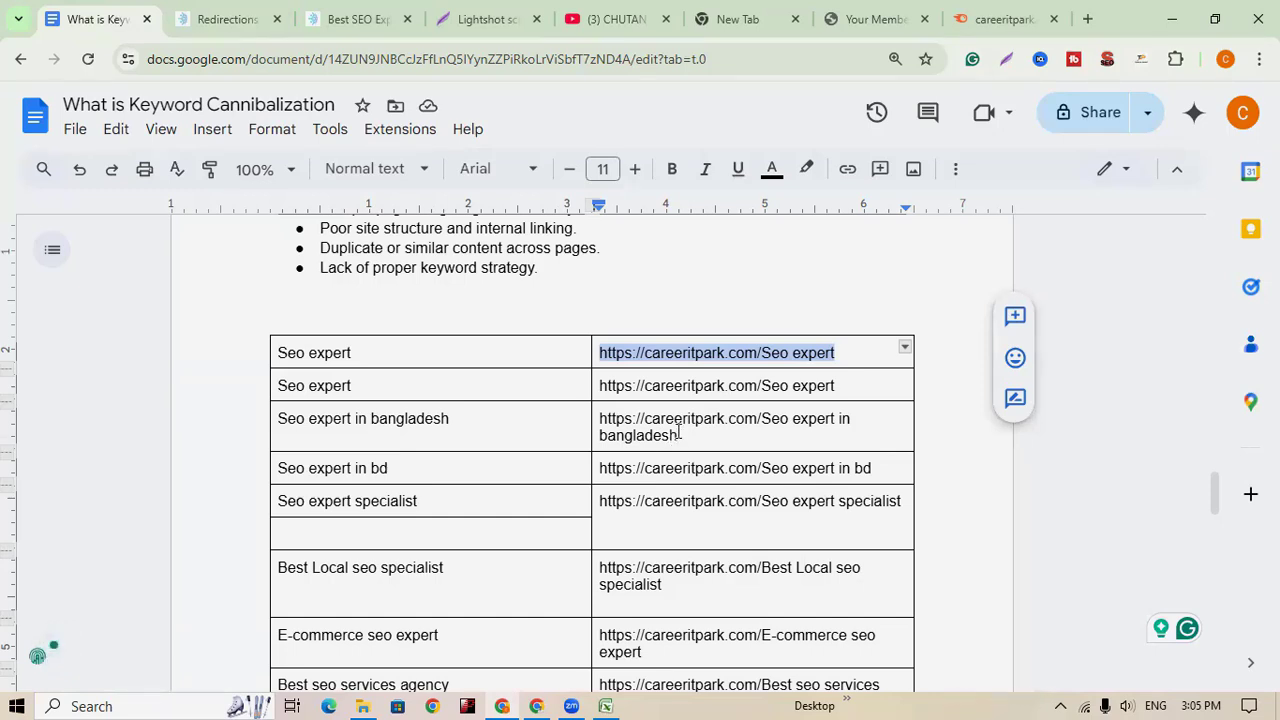
{"action": "left_click_drag", "start_coordinate": [679, 436], "coordinate": [590, 420]}
{"action": "key", "text": "ctrl+c"}
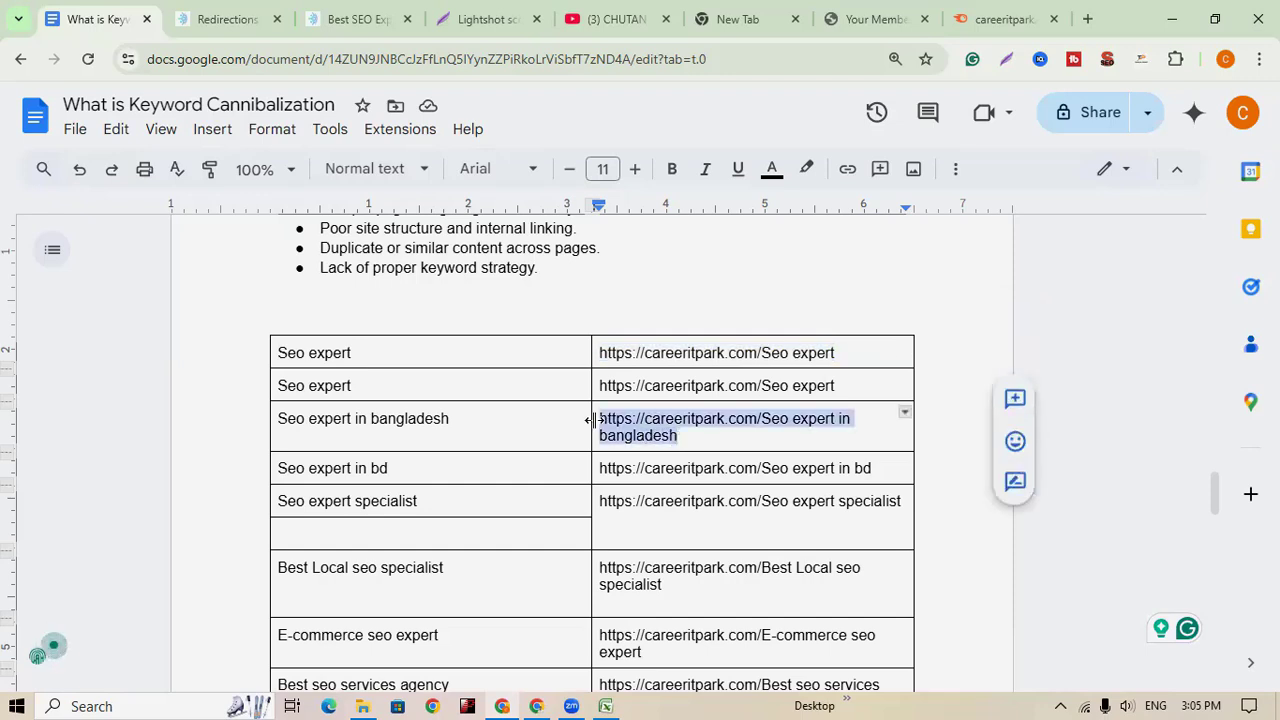
{"action": "left_click", "coordinate": [228, 19]}
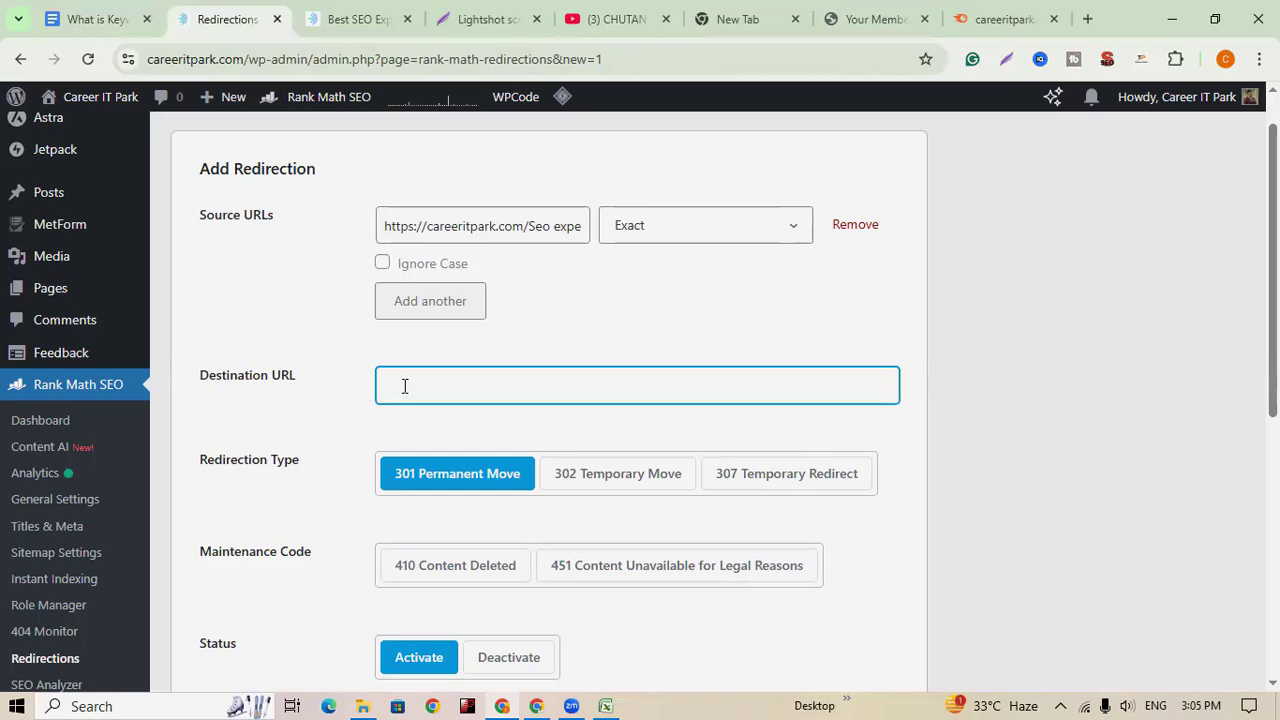
{"action": "key", "text": "ctrl+v"}
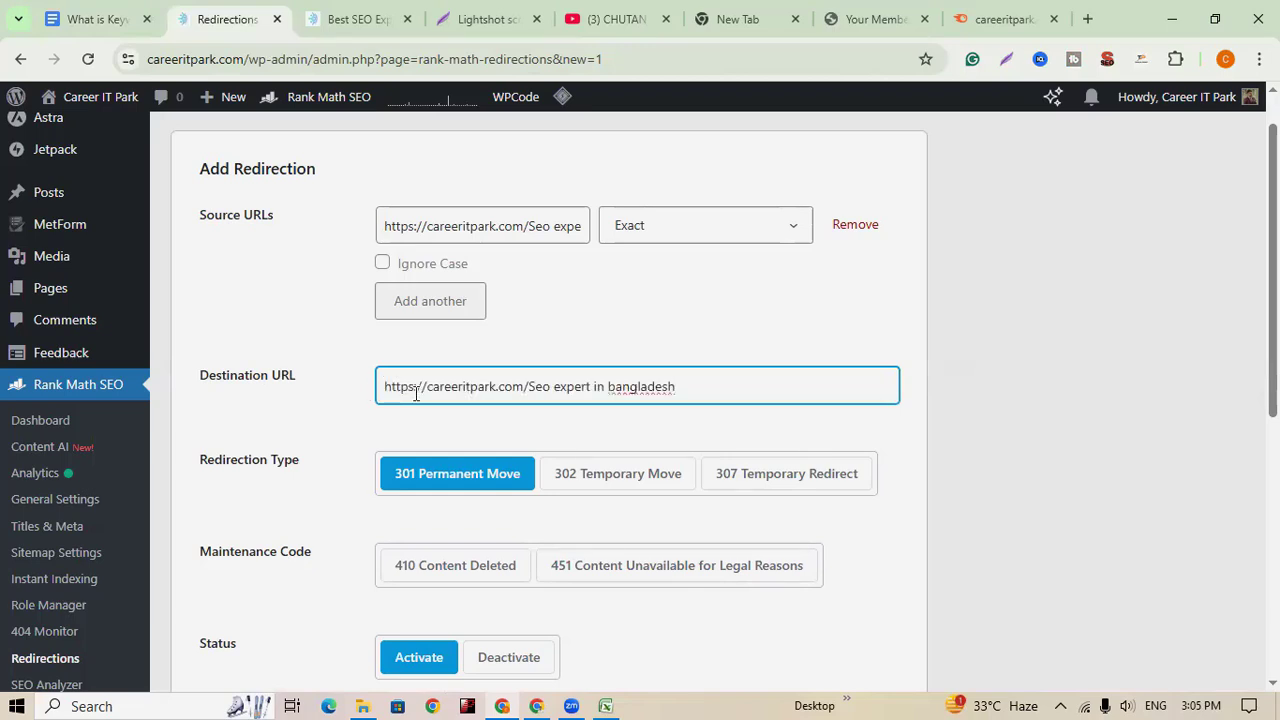
{"action": "scroll", "coordinate": [588, 520], "scroll_direction": "down", "scroll_amount": 1}
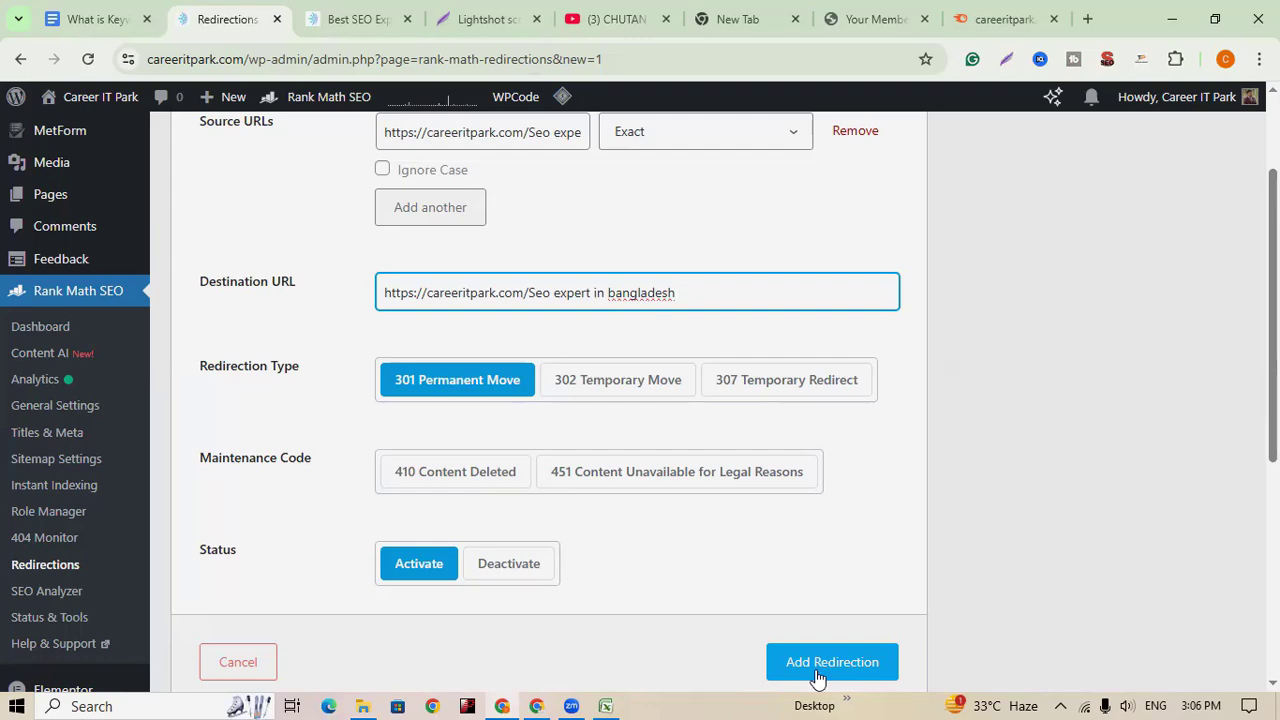
Review the document's sections on fixing and preventing keyword cannibalization, and go back to the YouTube channel's video list
{"action": "left_click", "coordinate": [74, 20]}
{"action": "scroll", "coordinate": [560, 551], "scroll_direction": "down", "scroll_amount": 15}
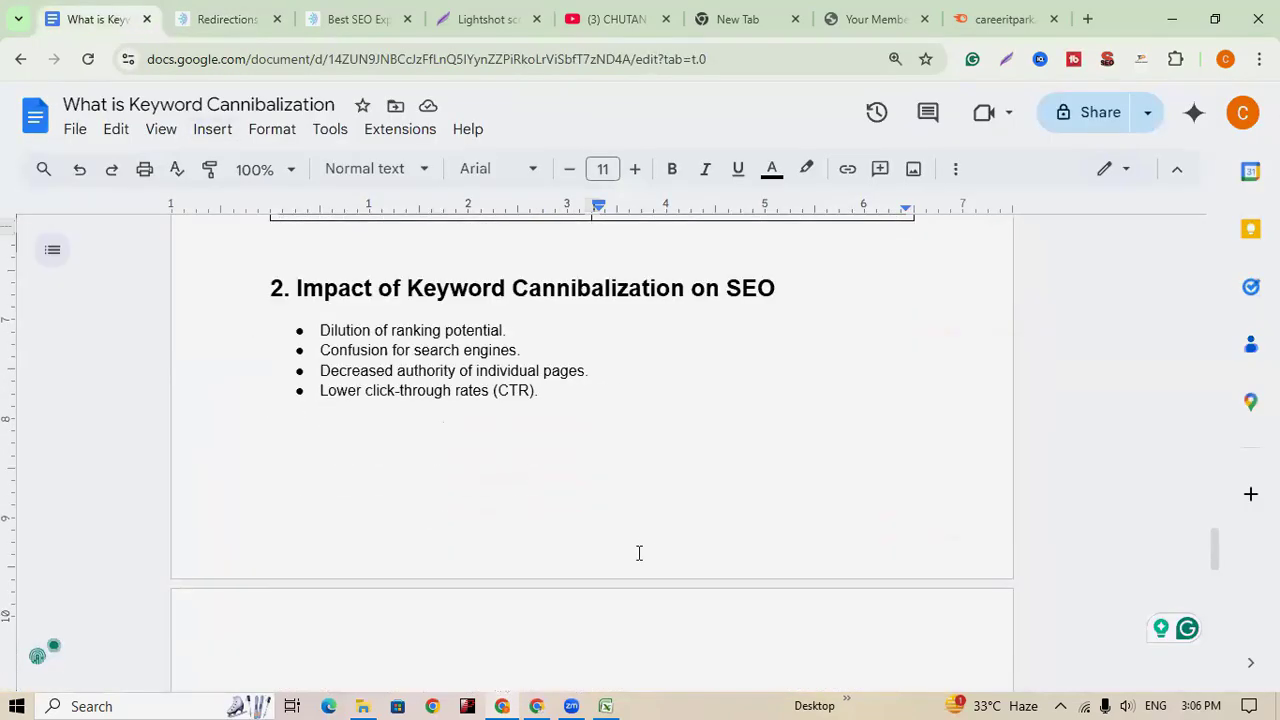
{"action": "scroll", "coordinate": [639, 553], "scroll_direction": "up", "scroll_amount": 3}
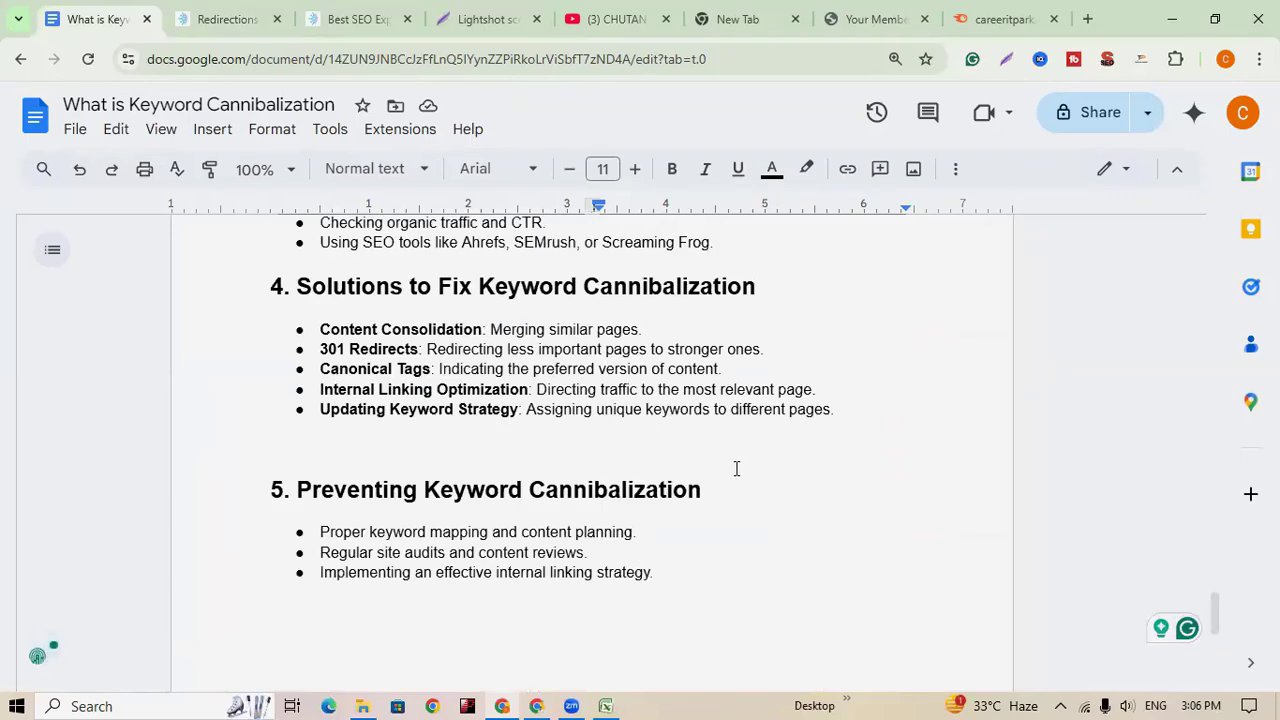
{"action": "left_click", "coordinate": [602, 18]}
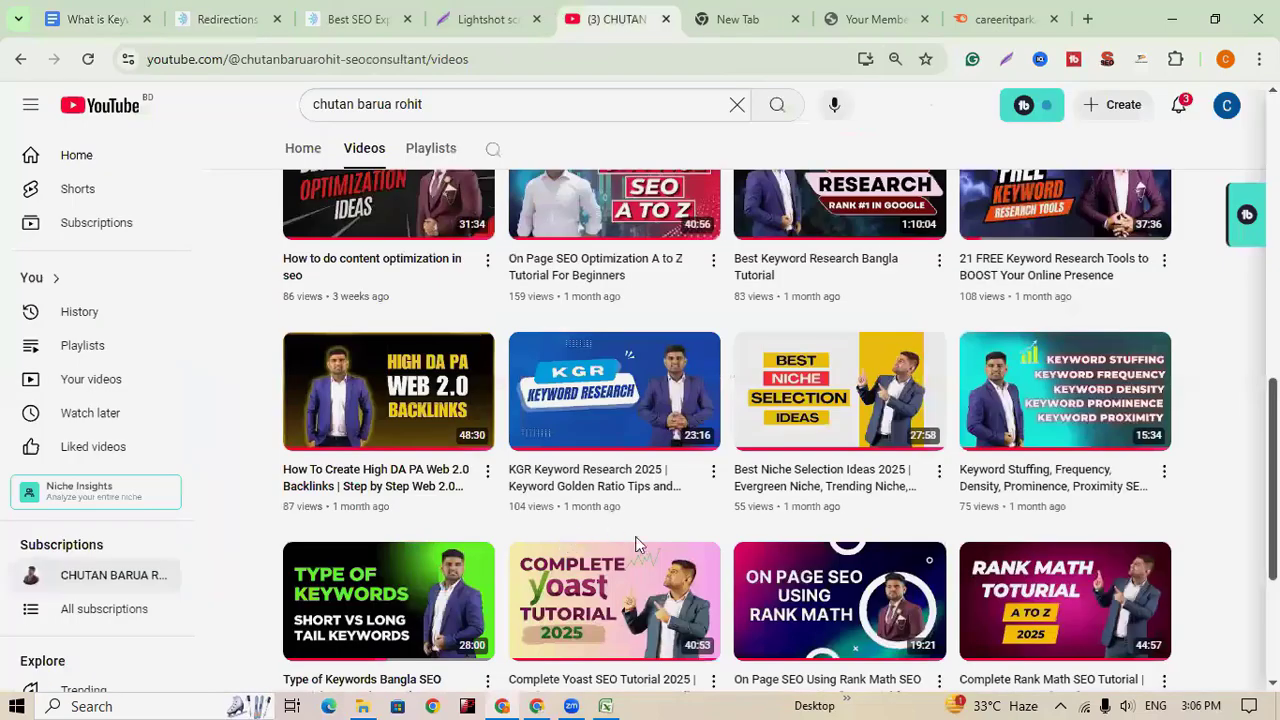
Look through the channel's latest videos, including the canonical tag tutorial, and return to the keyword cannibalization document
{"action": "scroll", "coordinate": [636, 545], "scroll_direction": "up", "scroll_amount": 3}
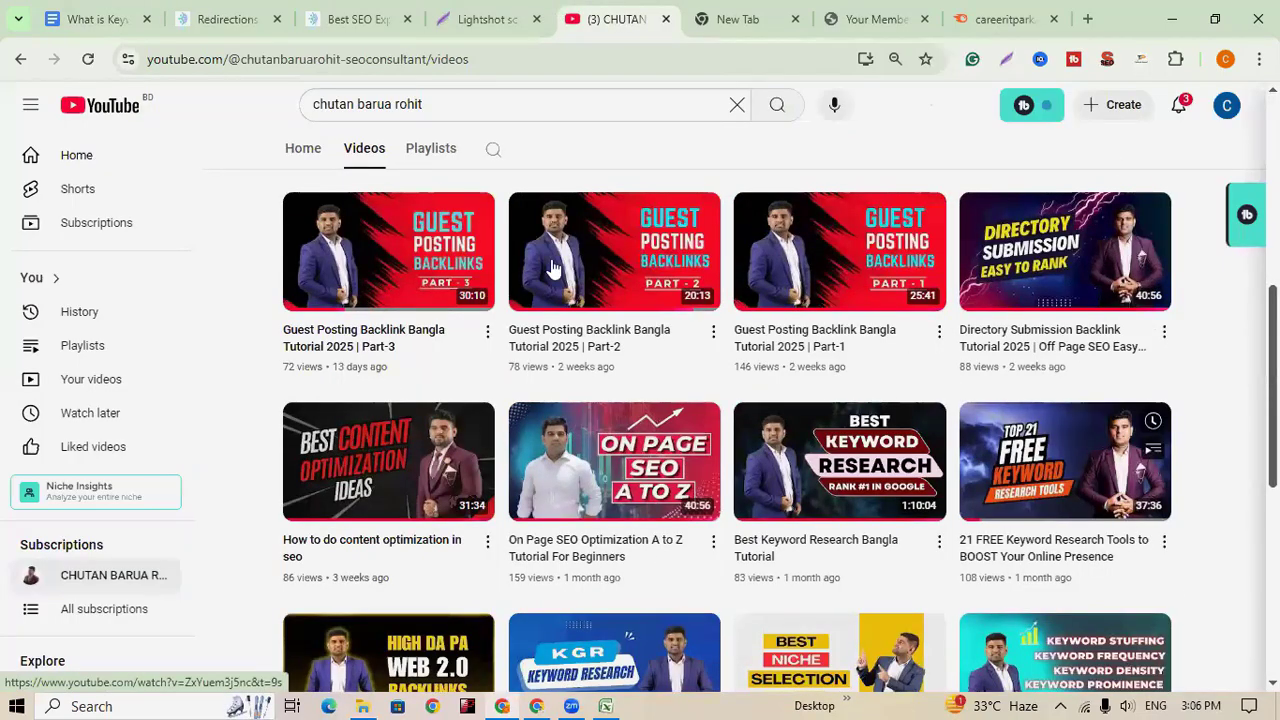
{"action": "scroll", "coordinate": [552, 580], "scroll_direction": "up", "scroll_amount": 3}
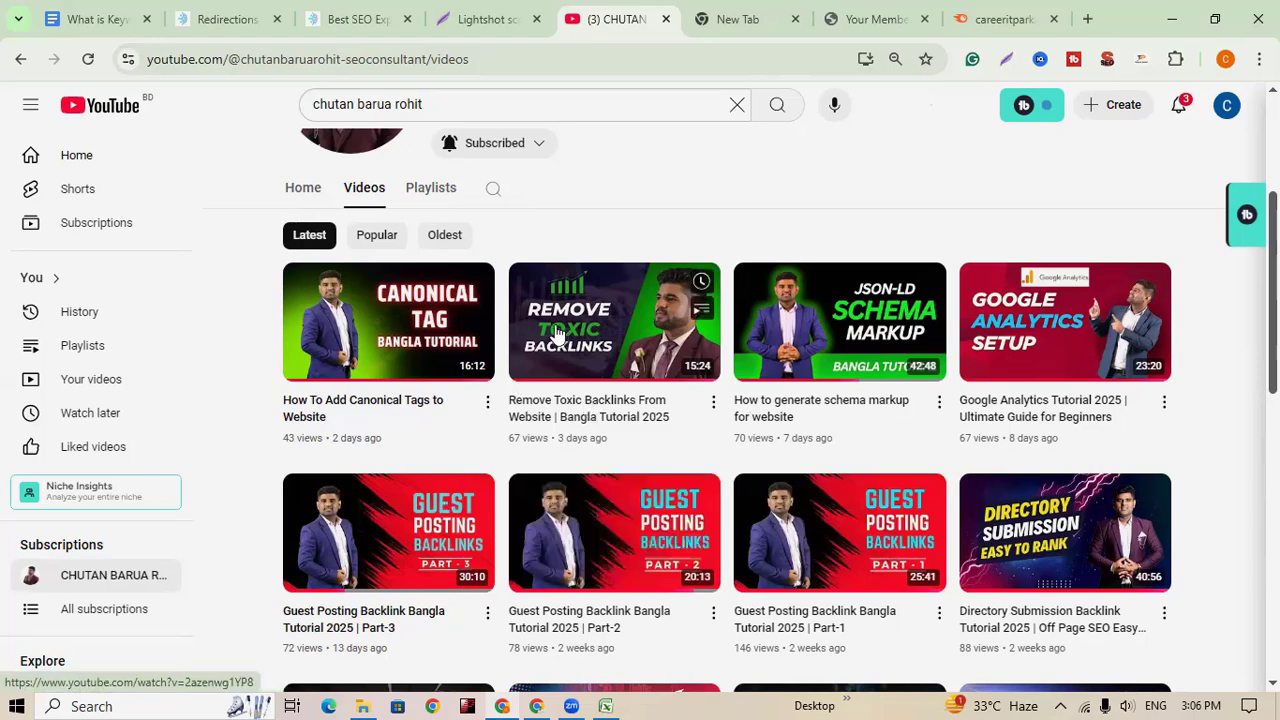
{"action": "left_click", "coordinate": [222, 24]}
{"action": "left_click", "coordinate": [100, 22]}
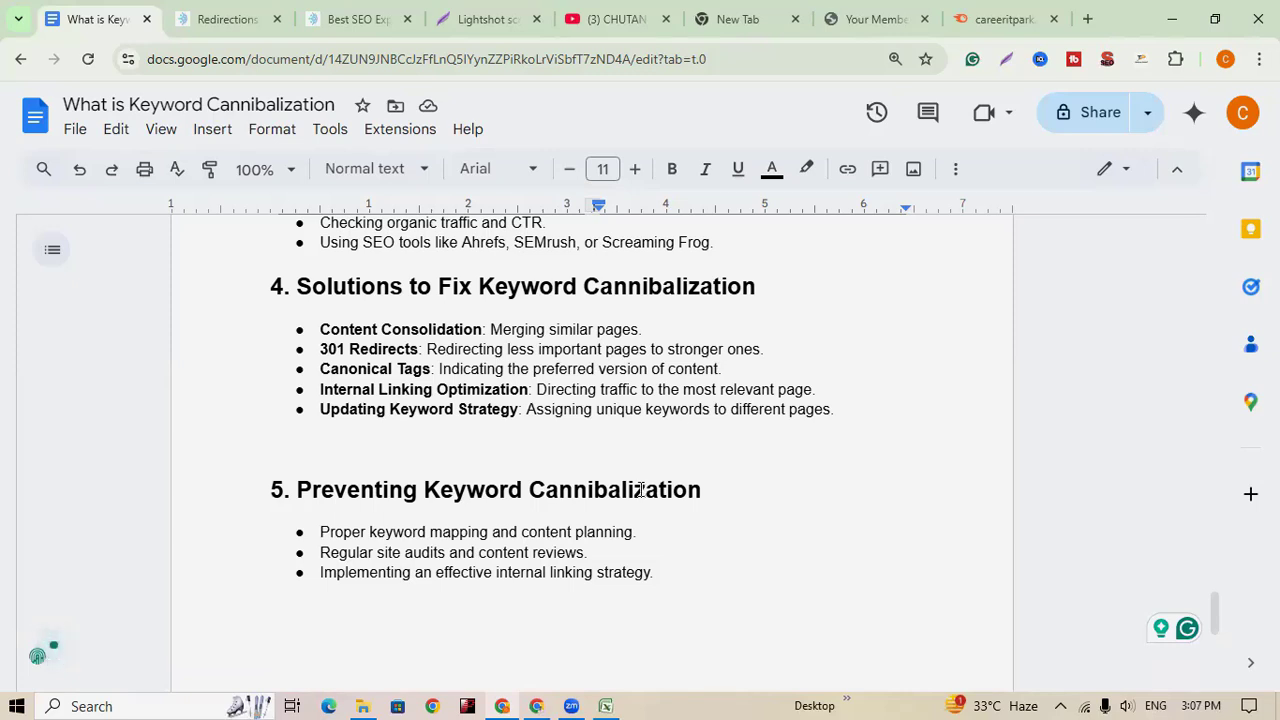
Go from the redirection form to the WordPress site's page list and open the Contact us page for editing in a new tab
{"action": "left_click", "coordinate": [215, 20]}
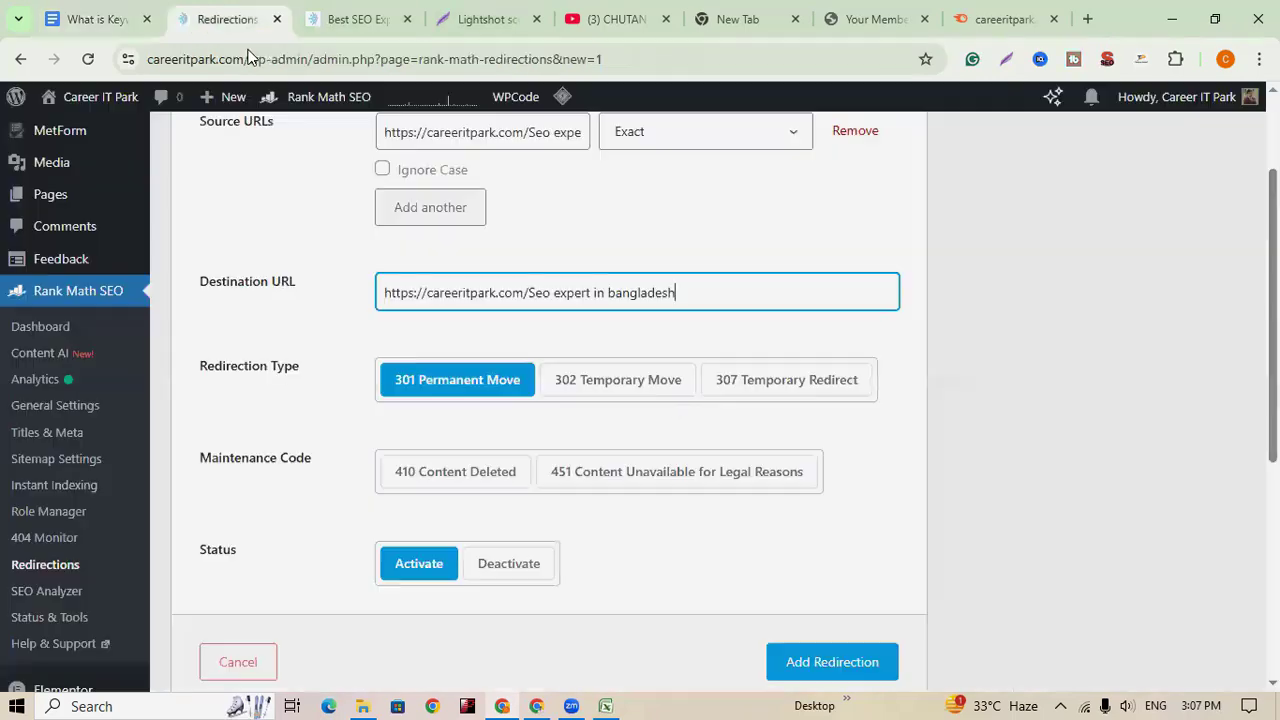
{"action": "mouse_move", "coordinate": [54, 204]}
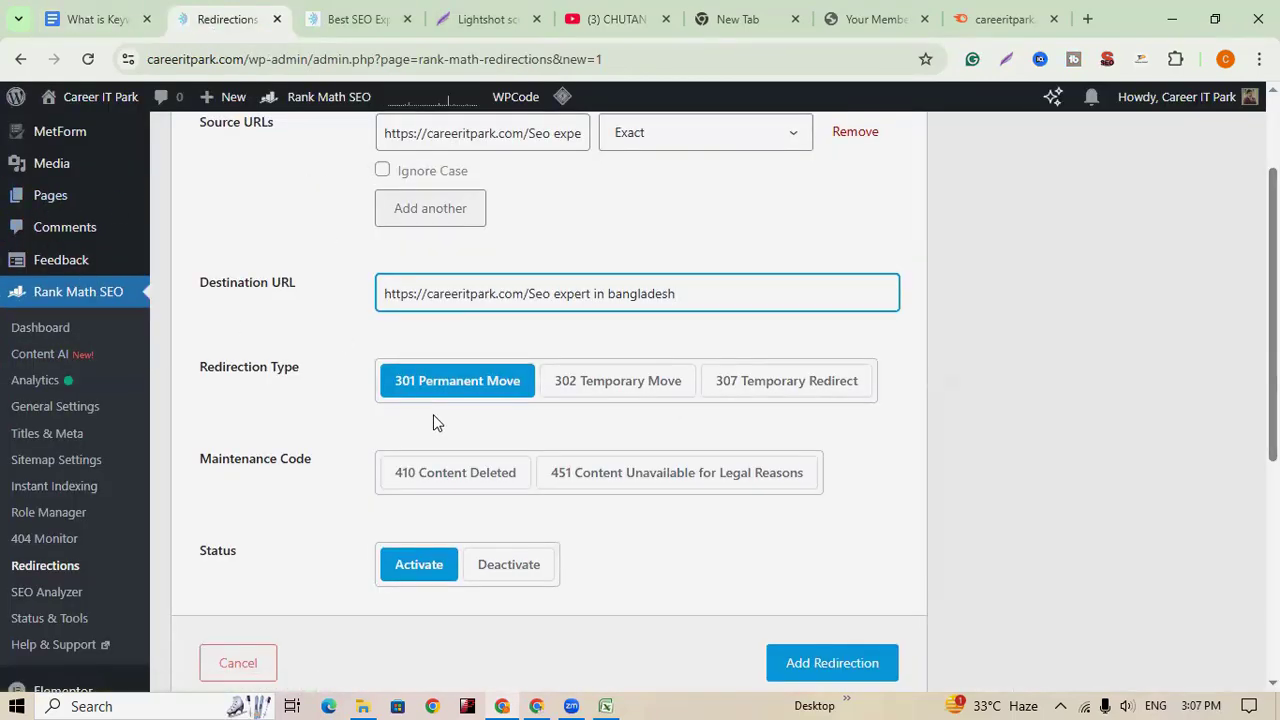
{"action": "scroll", "coordinate": [433, 414], "scroll_direction": "up", "scroll_amount": 2}
{"action": "left_click", "coordinate": [52, 339]}
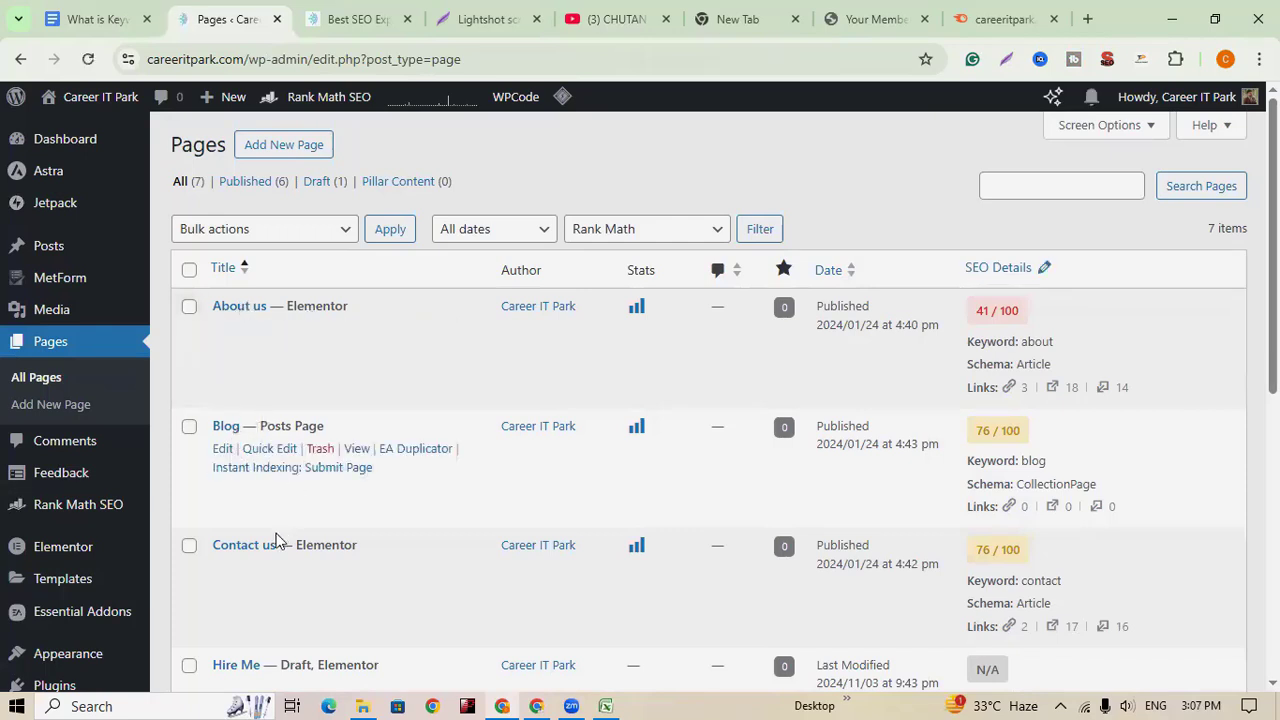
{"action": "scroll", "coordinate": [206, 487], "scroll_direction": "down", "scroll_amount": 1}
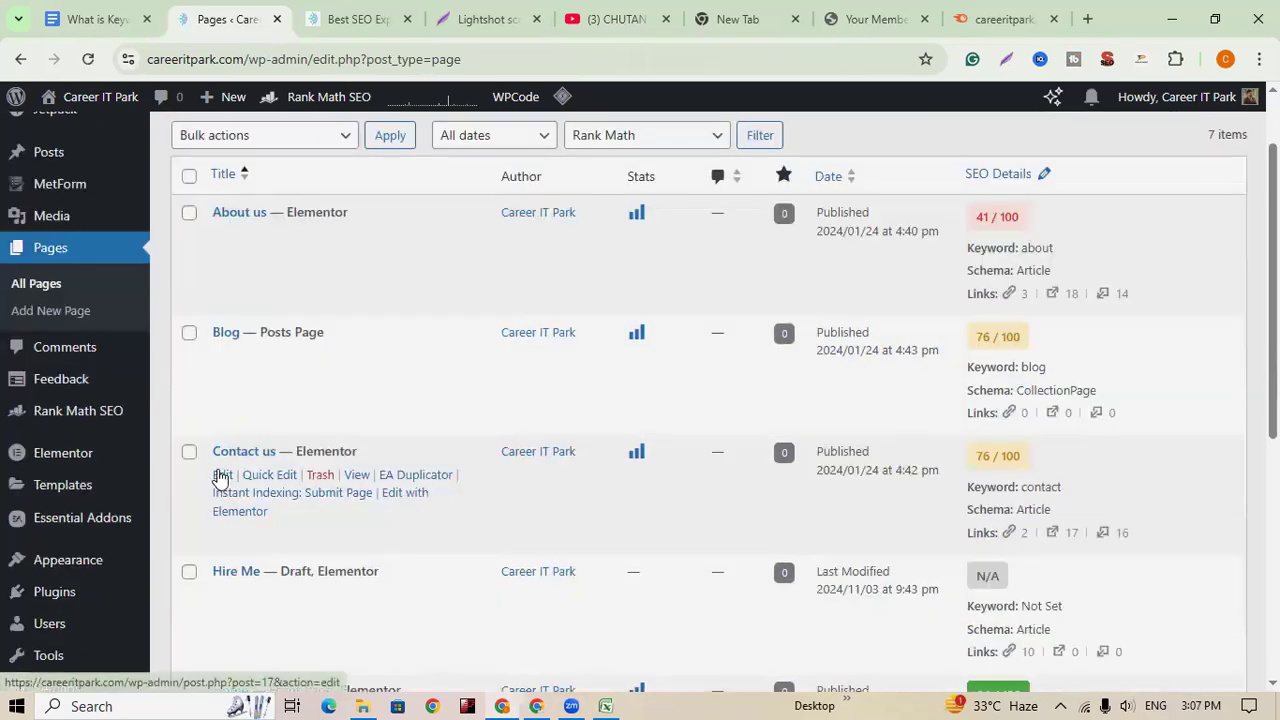
{"action": "right_click", "coordinate": [219, 474]}
{"action": "left_click", "coordinate": [256, 257]}
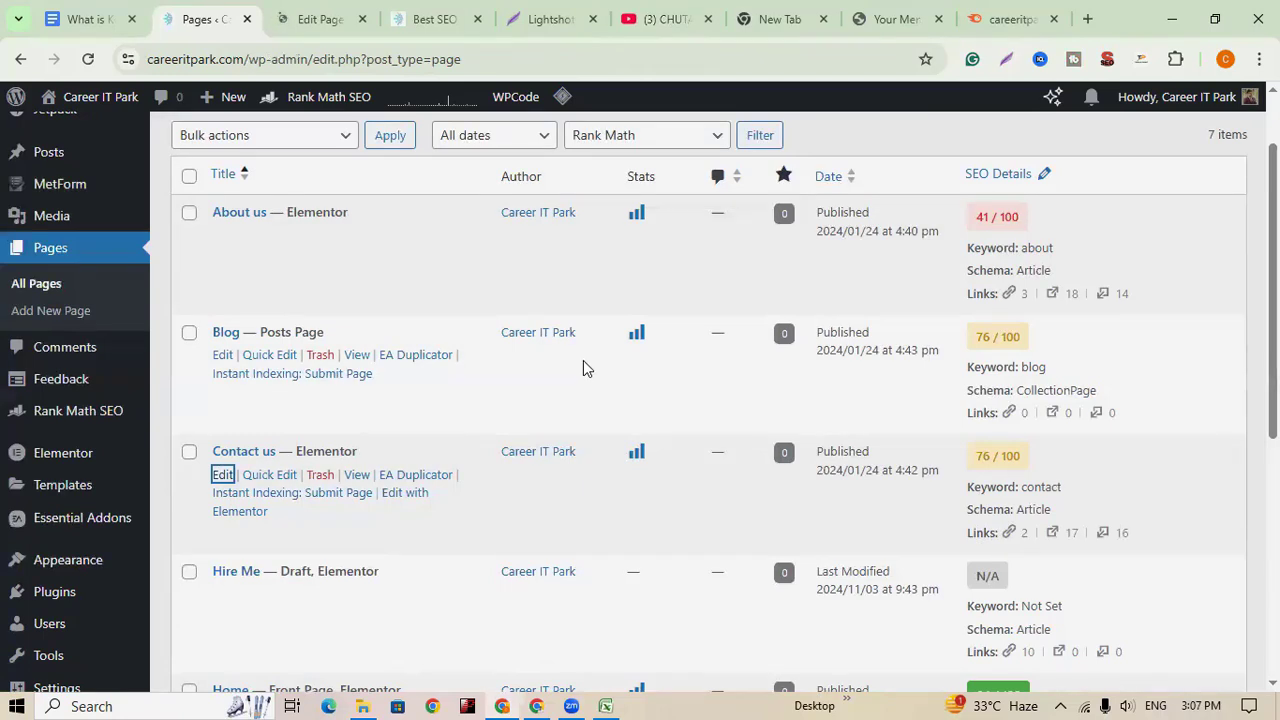
{"action": "left_click", "coordinate": [312, 14]}
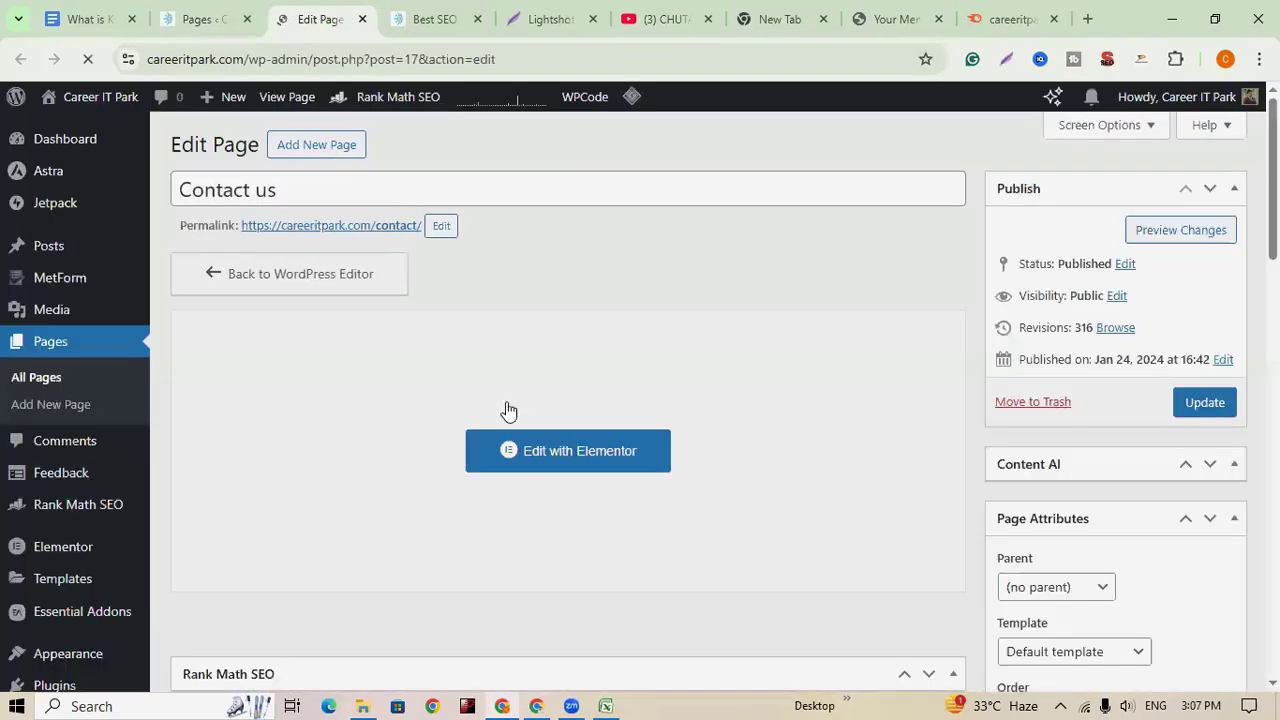
Show the Advanced Rank Math SEO settings of the Contact us page and activate the Canonical URL field
{"action": "scroll", "coordinate": [641, 482], "scroll_direction": "down", "scroll_amount": 3}
{"action": "scroll", "coordinate": [641, 482], "scroll_direction": "down", "scroll_amount": 3}
{"action": "scroll", "coordinate": [639, 476], "scroll_direction": "up", "scroll_amount": 4}
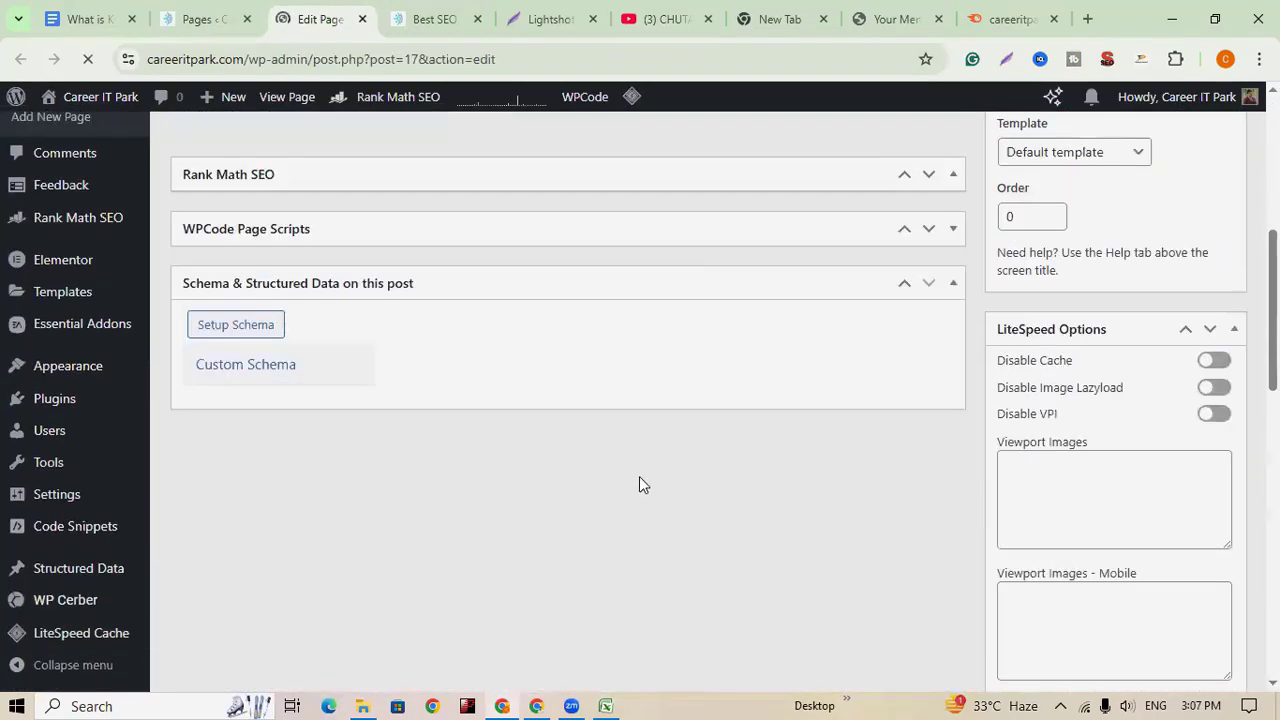
{"action": "scroll", "coordinate": [705, 503], "scroll_direction": "down", "scroll_amount": 6}
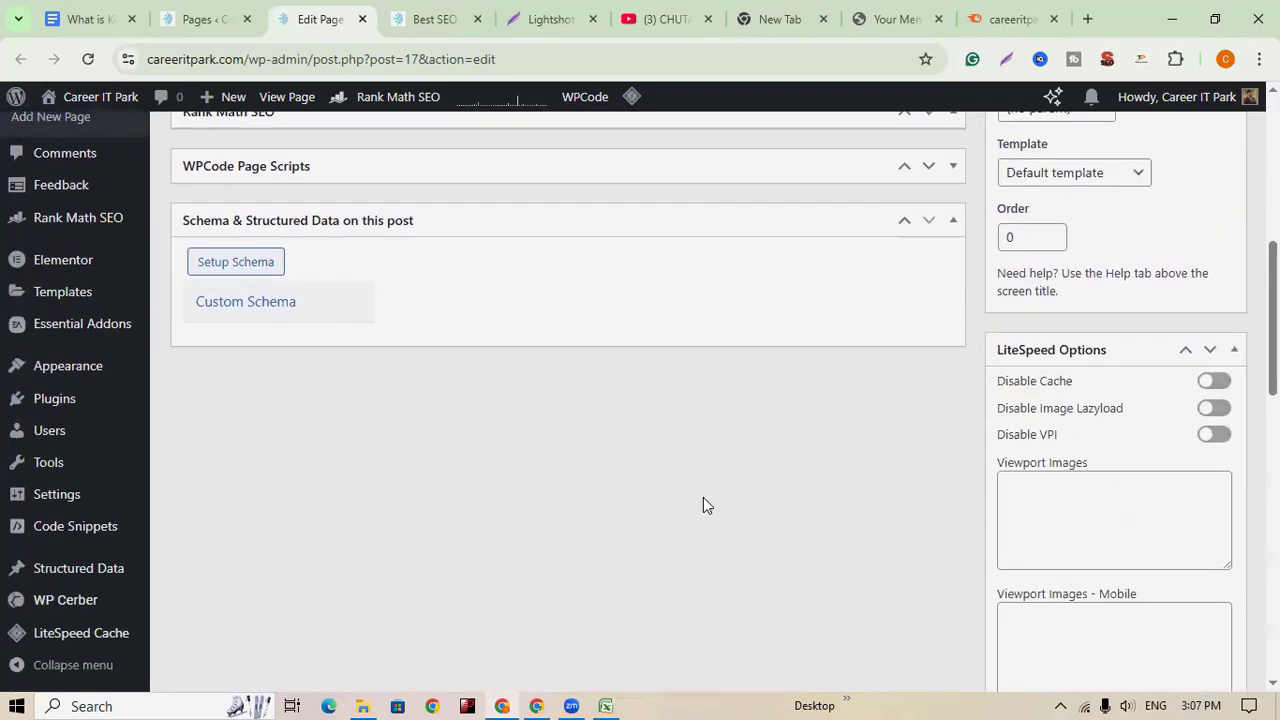
{"action": "scroll", "coordinate": [690, 482], "scroll_direction": "up", "scroll_amount": 4}
{"action": "scroll", "coordinate": [666, 457], "scroll_direction": "up", "scroll_amount": 3}
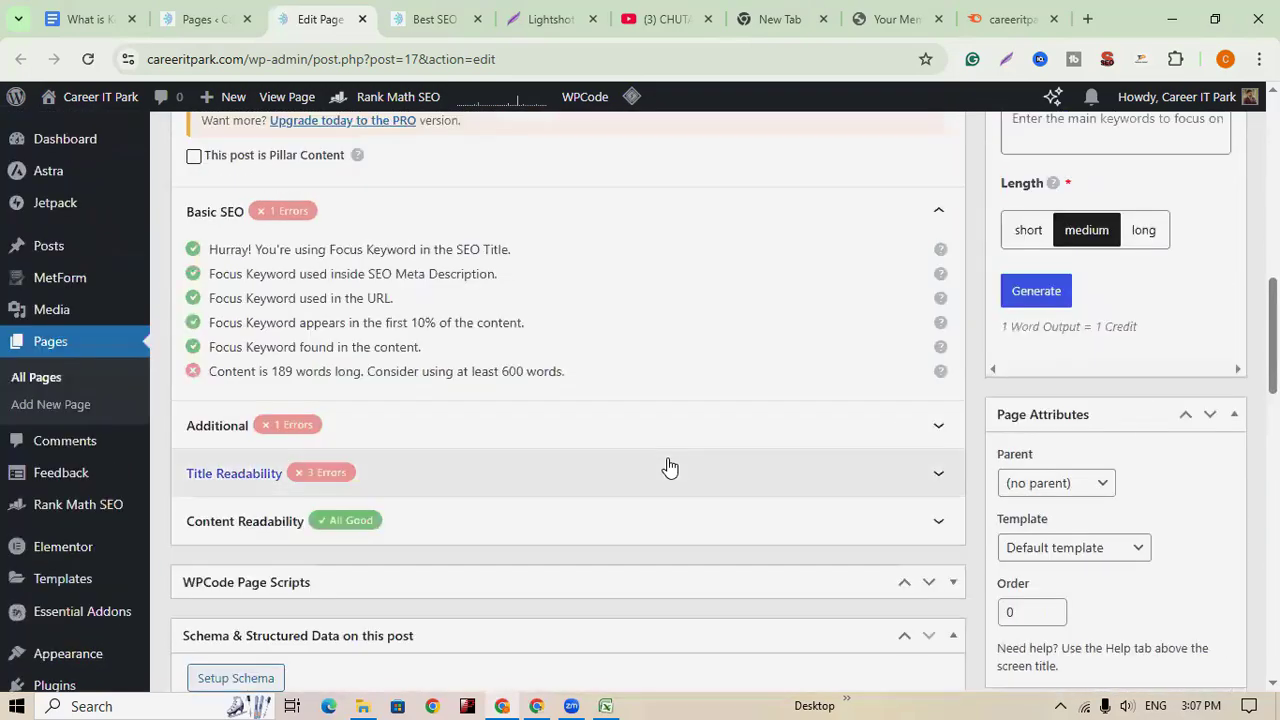
{"action": "scroll", "coordinate": [674, 471], "scroll_direction": "down", "scroll_amount": 3}
{"action": "scroll", "coordinate": [514, 503], "scroll_direction": "up", "scroll_amount": 6}
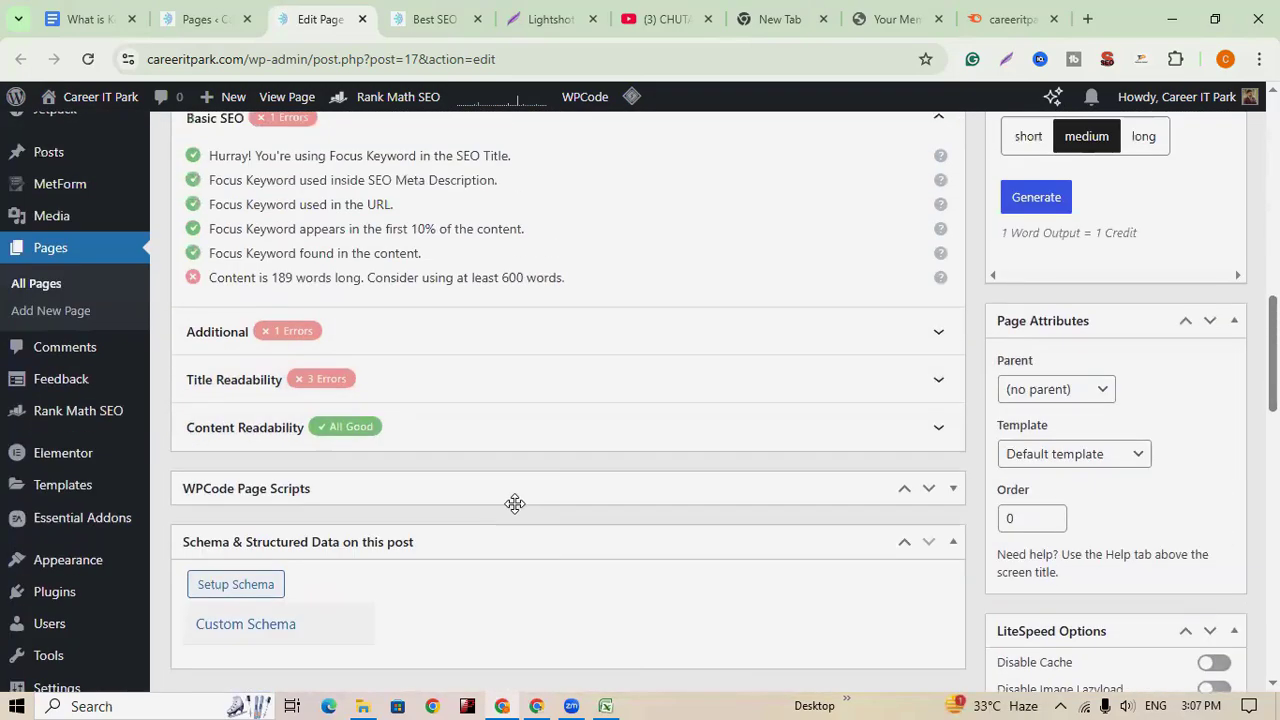
{"action": "scroll", "coordinate": [514, 473], "scroll_direction": "up", "scroll_amount": 1}
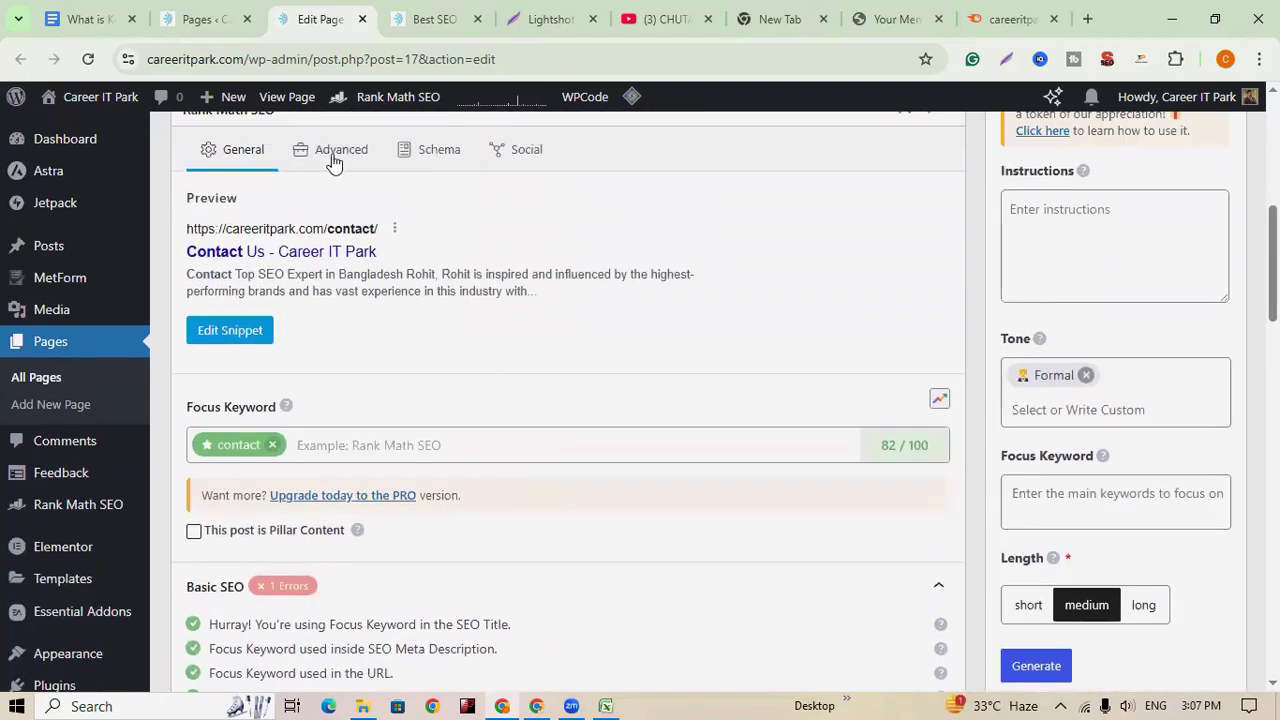
{"action": "scroll", "coordinate": [568, 400], "scroll_direction": "up", "scroll_amount": 3}
{"action": "scroll", "coordinate": [343, 398], "scroll_direction": "down", "scroll_amount": 2}
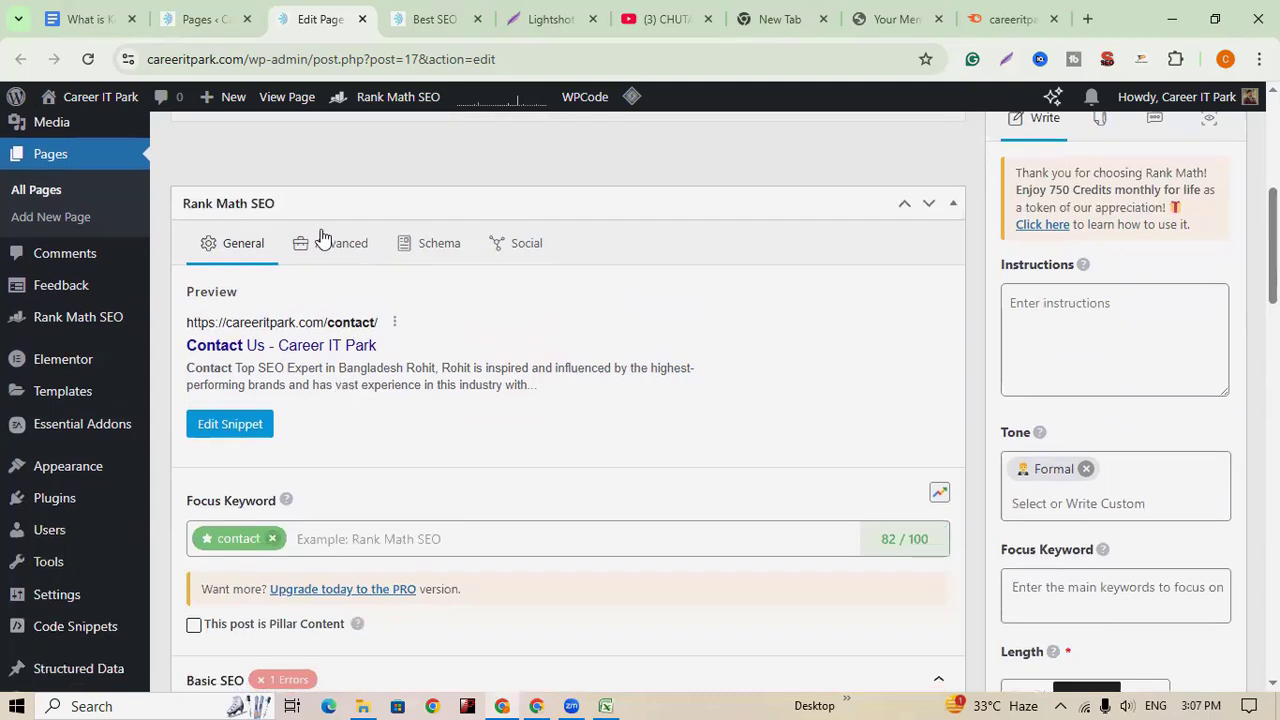
{"action": "left_click", "coordinate": [323, 241]}
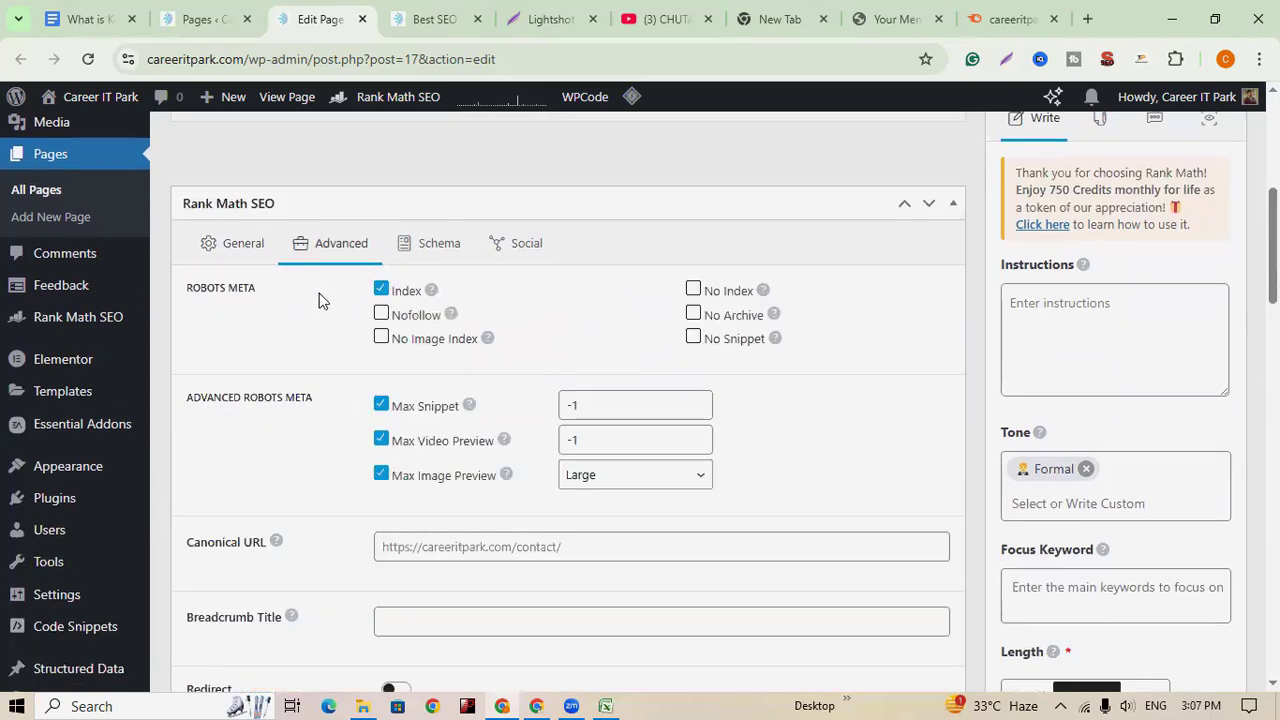
{"action": "scroll", "coordinate": [309, 343], "scroll_direction": "down", "scroll_amount": 1}
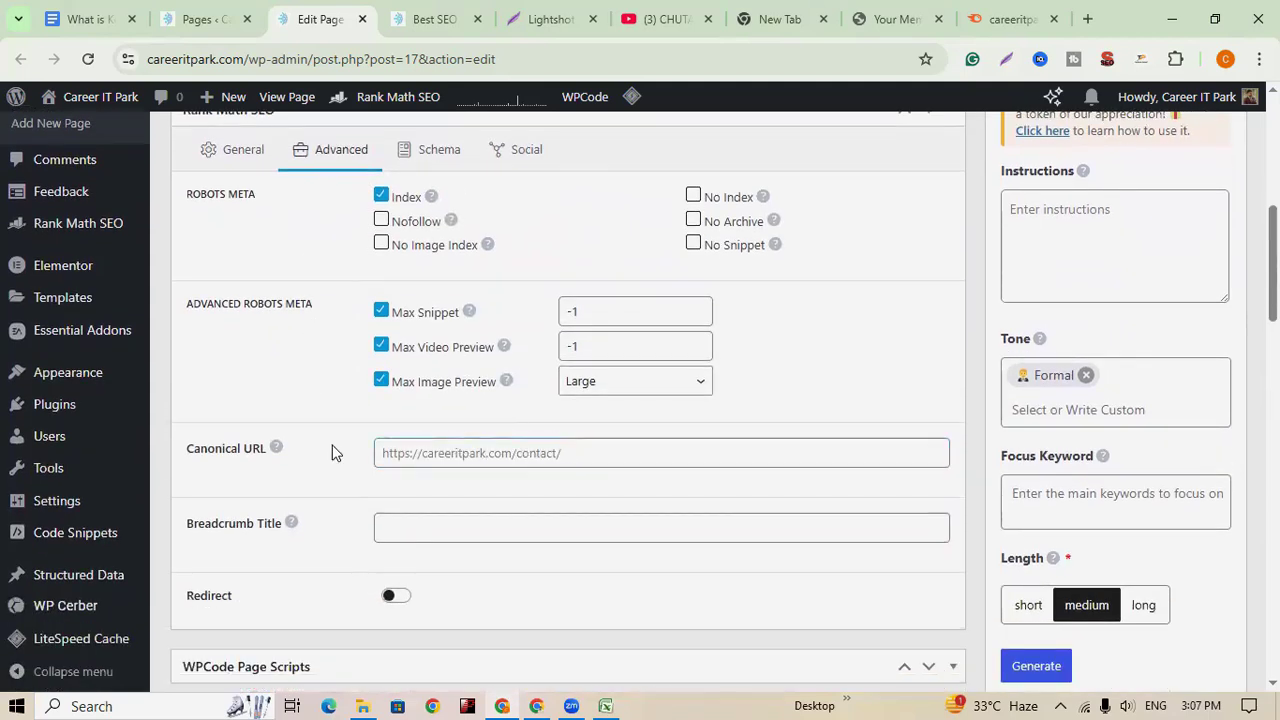
{"action": "left_click", "coordinate": [550, 458]}
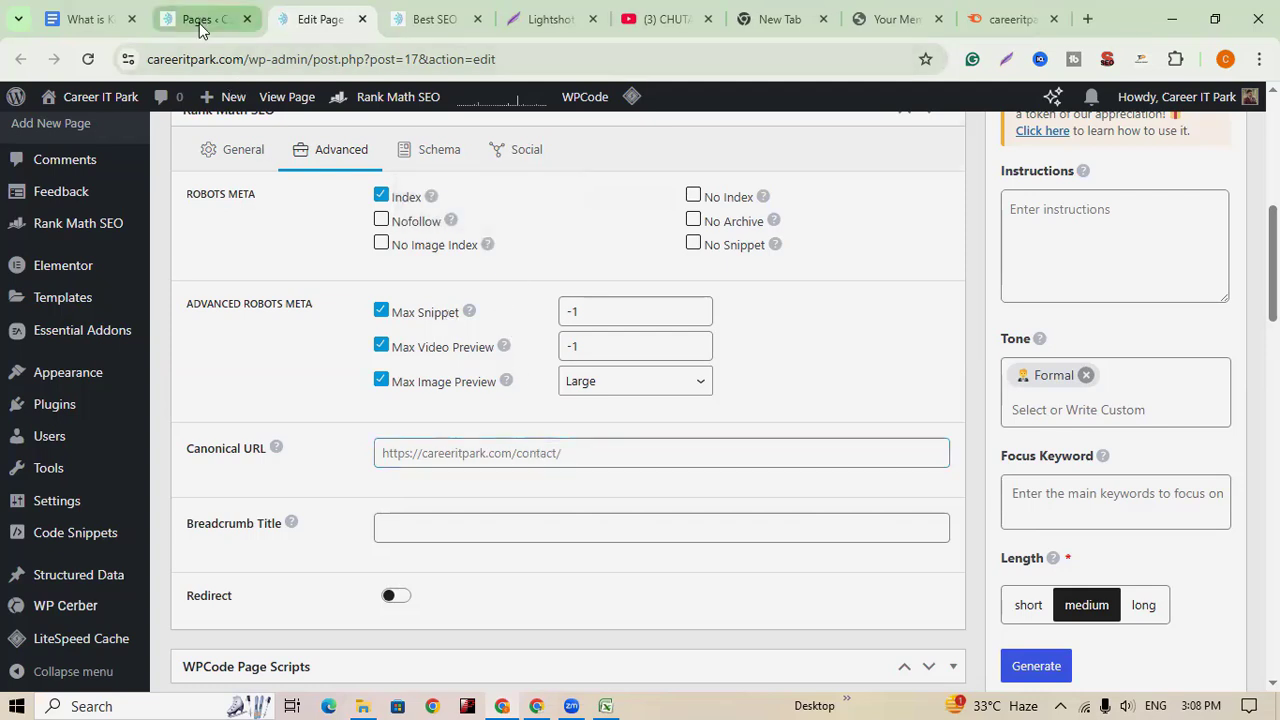
Return to the keyword cannibalization document and review section 5 on preventing keyword cannibalization
{"action": "left_click", "coordinate": [85, 19]}
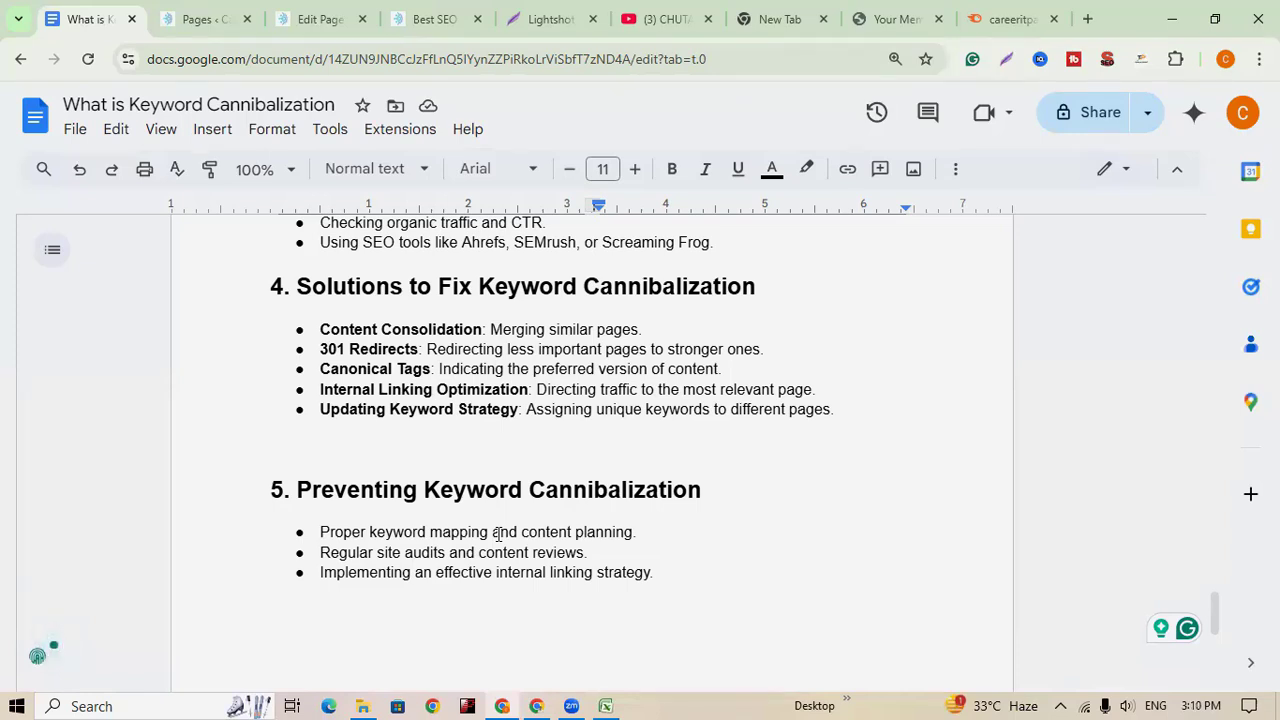
{"action": "scroll", "coordinate": [761, 469], "scroll_direction": "down", "scroll_amount": 2}
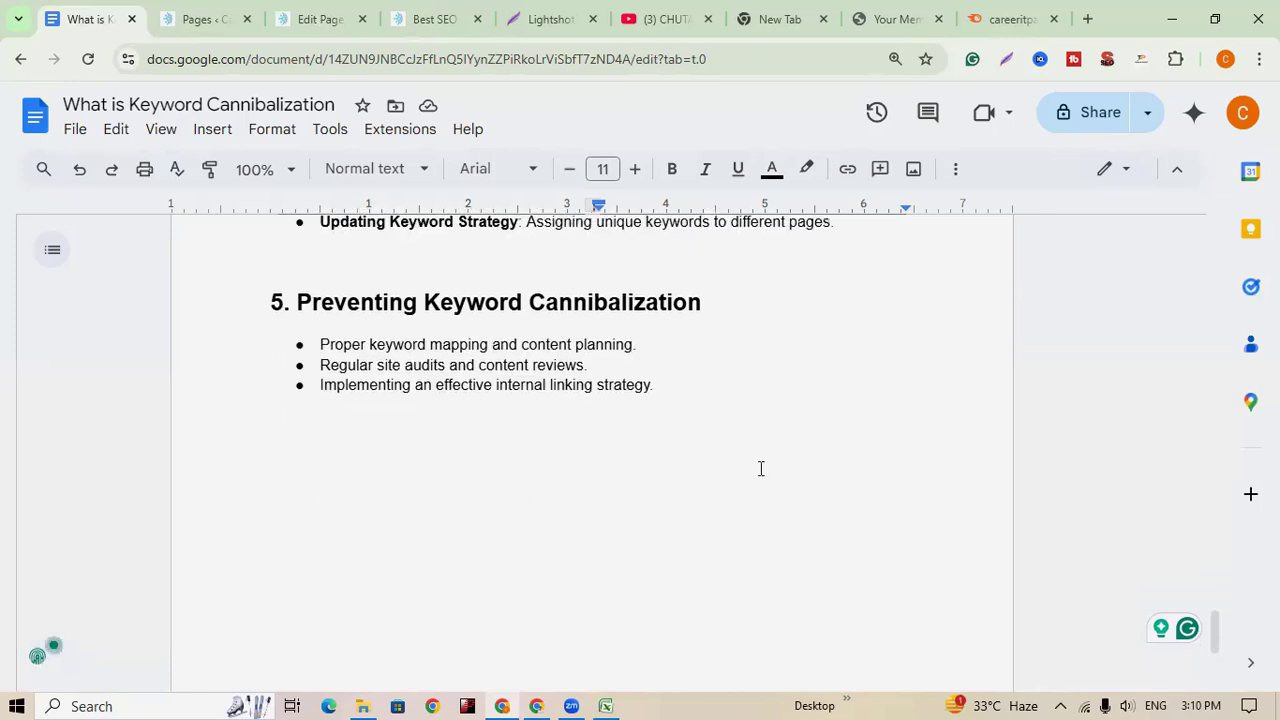
{"action": "scroll", "coordinate": [509, 474], "scroll_direction": "up", "scroll_amount": 1}
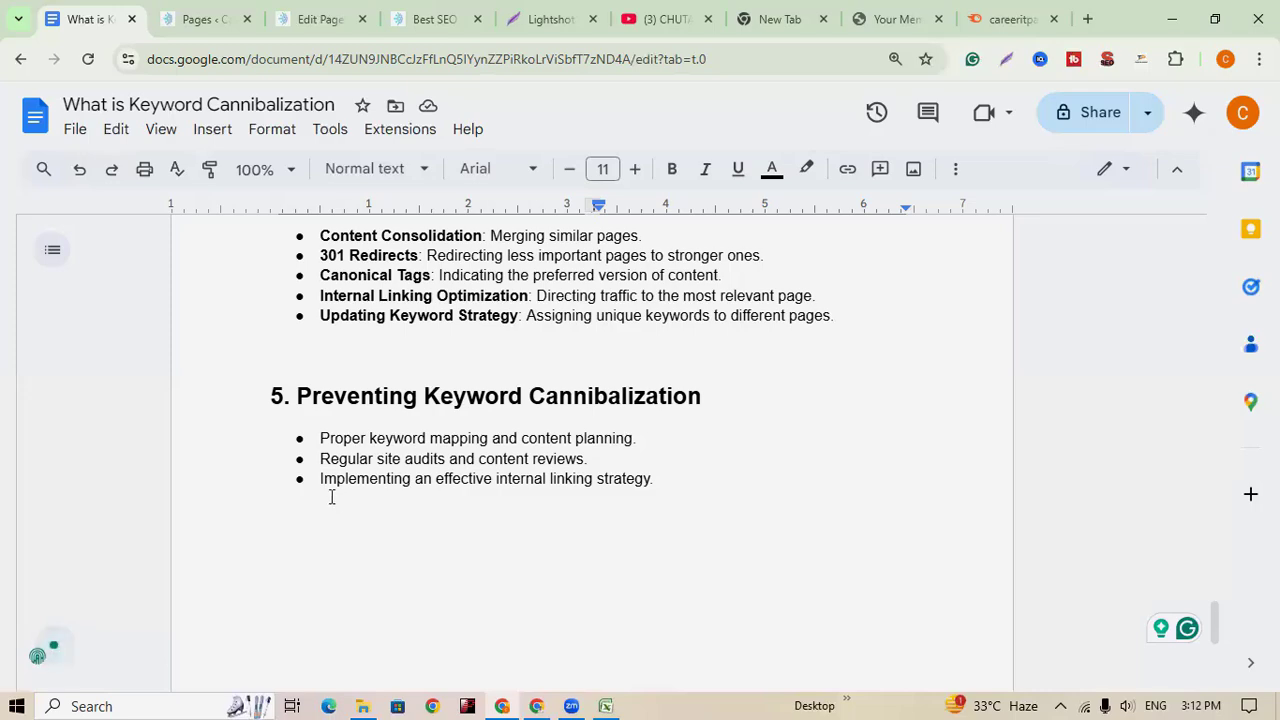
Go back to the document's definition of keyword cannibalization and review it with the Page A and Page B diagram
{"action": "scroll", "coordinate": [466, 523], "scroll_direction": "up", "scroll_amount": 6}
{"action": "scroll", "coordinate": [466, 523], "scroll_direction": "up", "scroll_amount": 15}
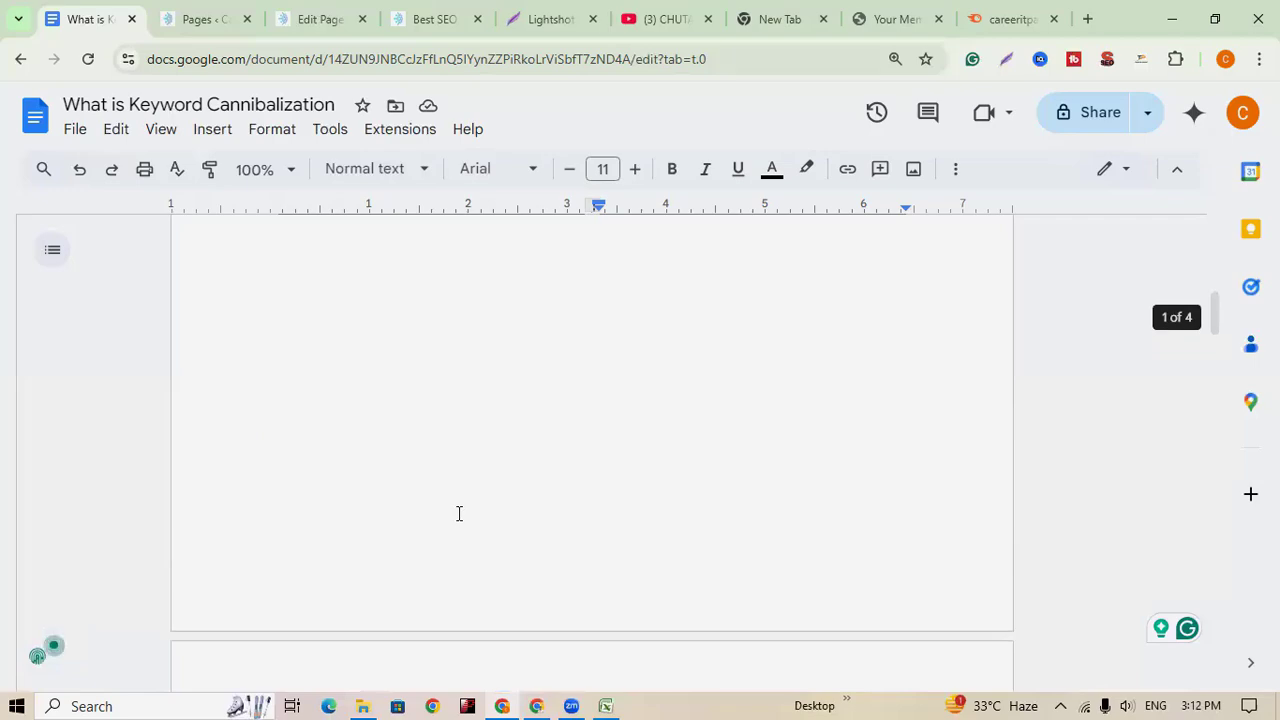
{"action": "scroll", "coordinate": [459, 513], "scroll_direction": "down", "scroll_amount": 5}
{"action": "scroll", "coordinate": [458, 513], "scroll_direction": "down", "scroll_amount": 1}
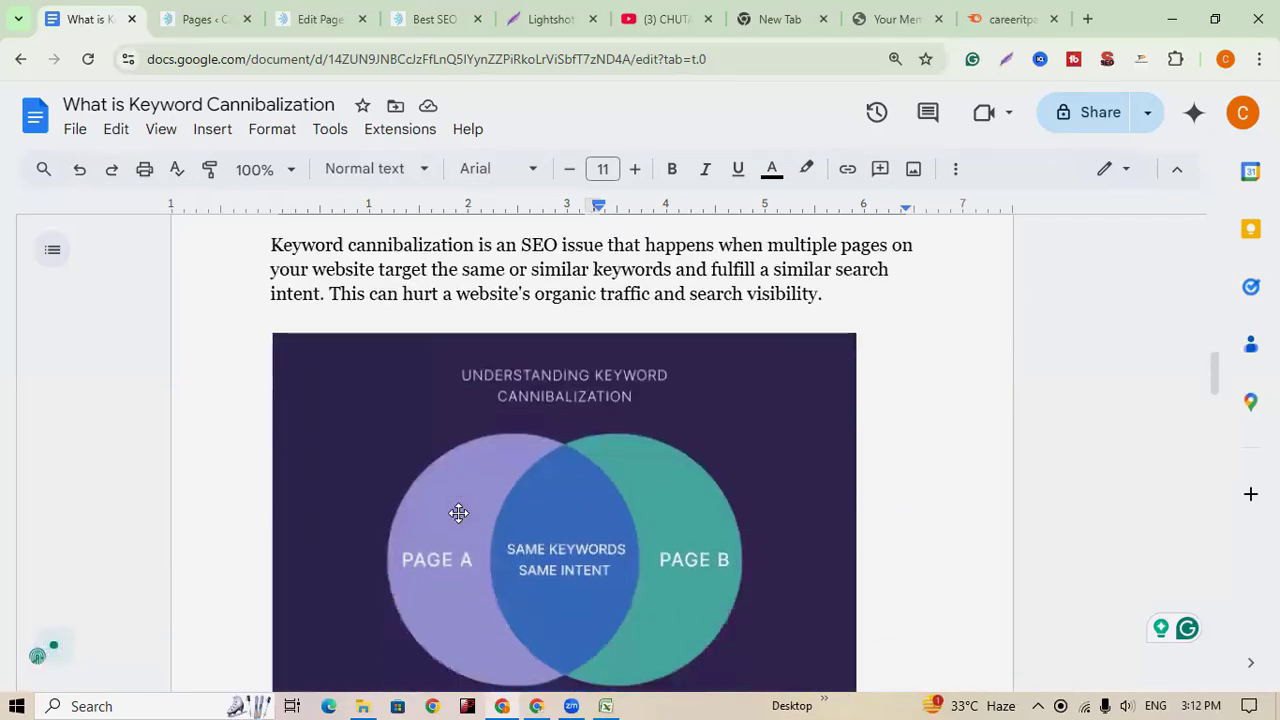
{"action": "scroll", "coordinate": [458, 513], "scroll_direction": "up", "scroll_amount": 1}
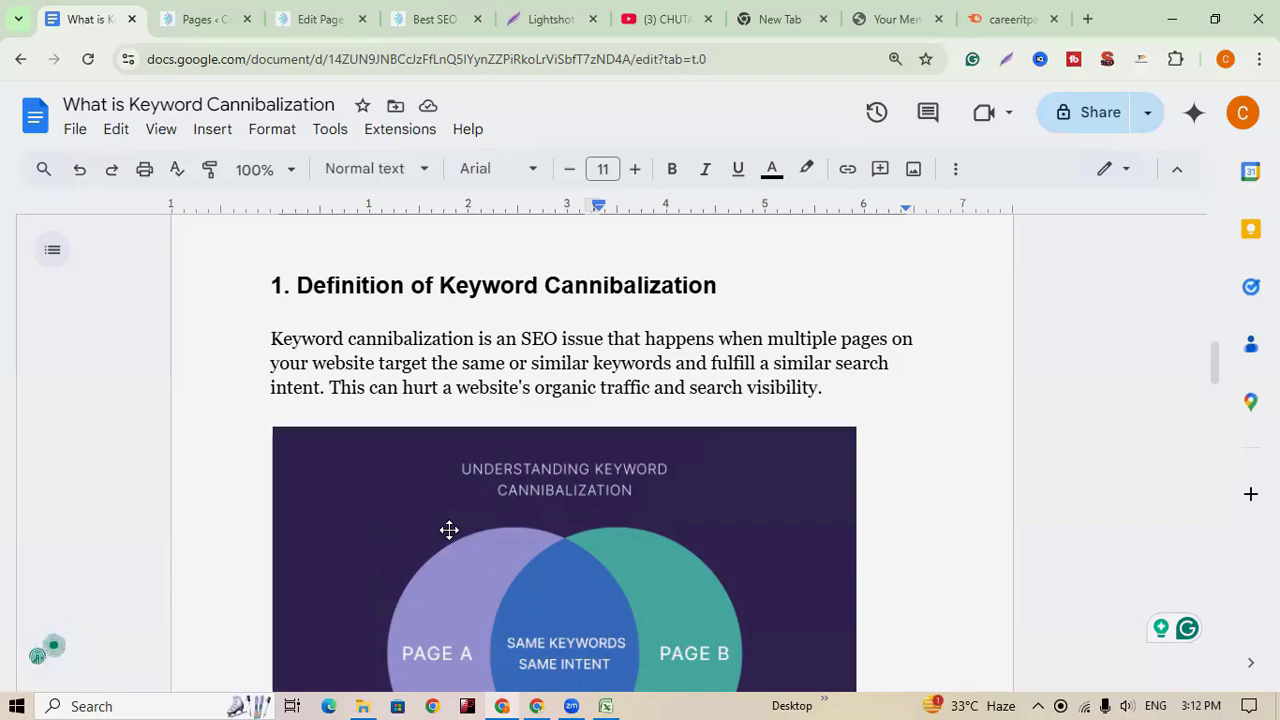
{"action": "left_click_drag", "start_coordinate": [1214, 372], "coordinate": [1218, 388]}
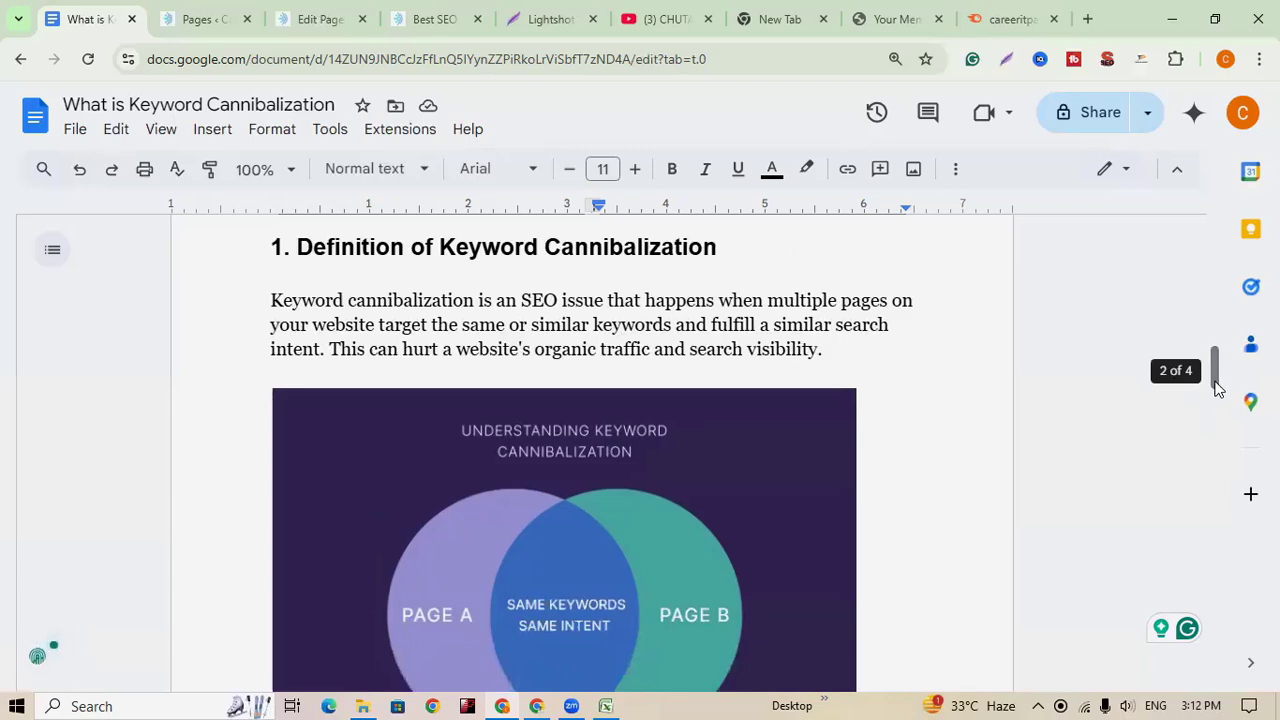